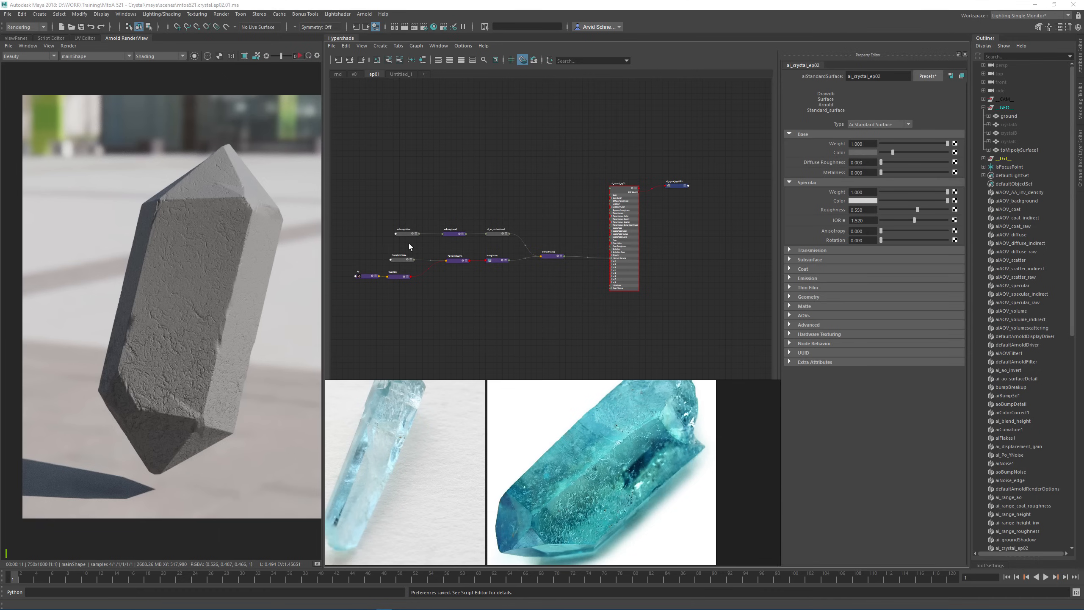
Examine the grey crystal render up close alongside the blue crystal reference photos
{"action": "middle_click_drag", "start_coordinate": [220, 296], "coordinate": [187, 309], "text": "alt"}
{"action": "right_click_drag", "start_coordinate": [186, 311], "coordinate": [262, 323], "text": "alt"}
{"action": "right_click_drag", "start_coordinate": [198, 346], "coordinate": [149, 404], "text": "alt"}
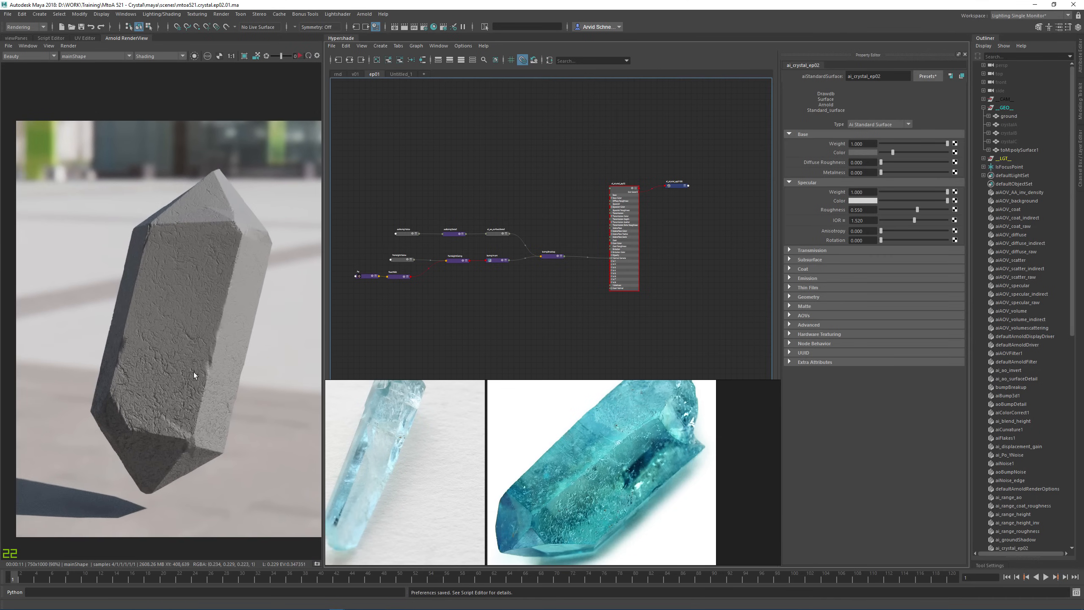
{"action": "middle_click_drag", "start_coordinate": [194, 372], "coordinate": [215, 367], "text": "alt"}
{"action": "right_click_drag", "start_coordinate": [215, 367], "coordinate": [214, 401], "text": "alt"}
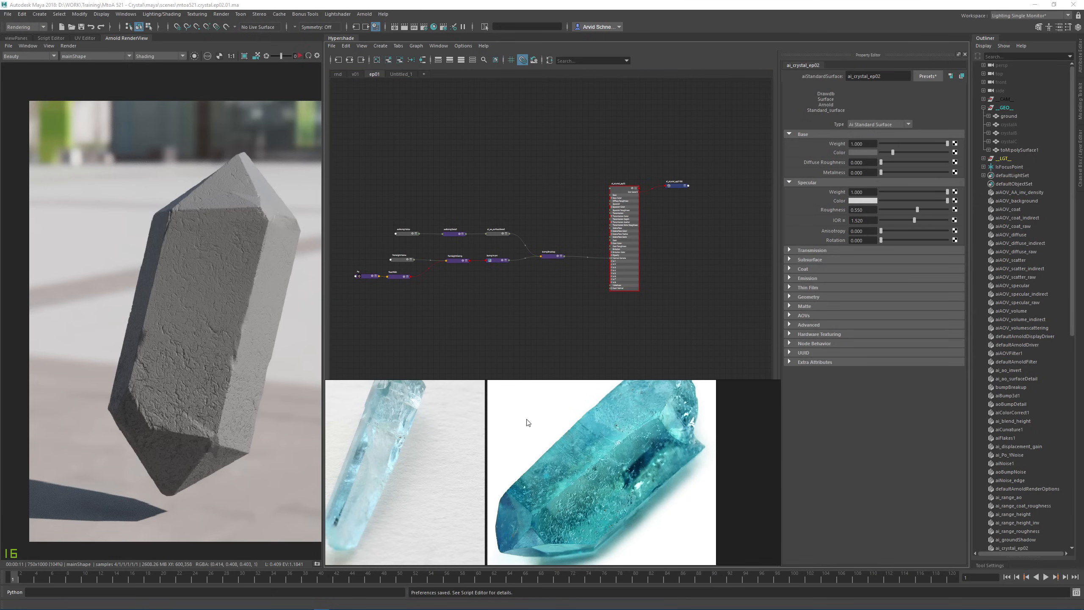
{"action": "scroll", "coordinate": [607, 425], "scroll_direction": "down", "scroll_amount": 2}
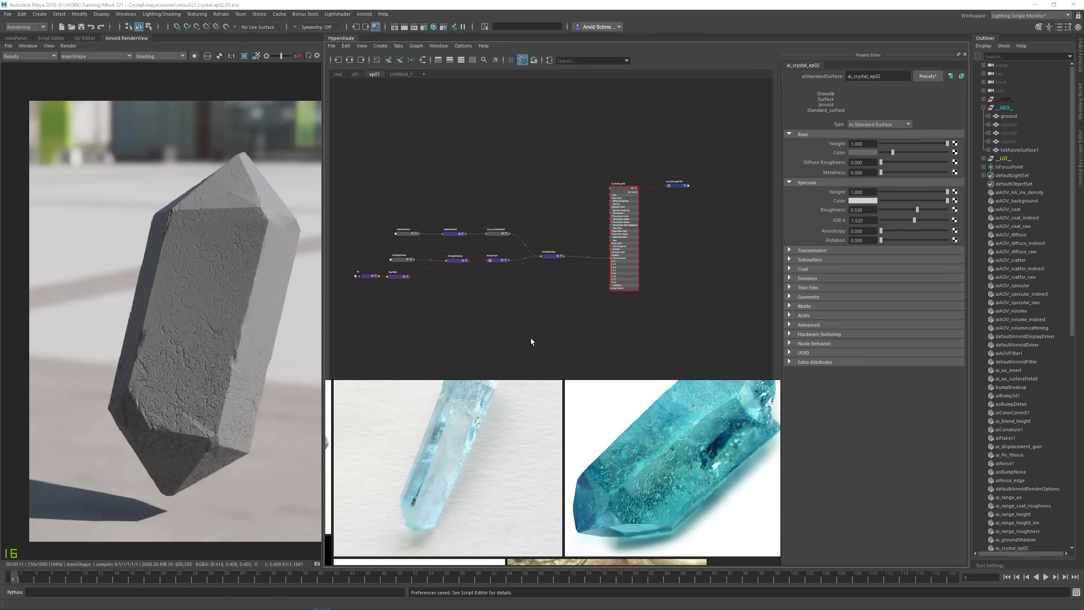
{"action": "left_click", "coordinate": [579, 303]}
{"action": "middle_click_drag", "start_coordinate": [565, 307], "coordinate": [556, 313], "text": "alt"}
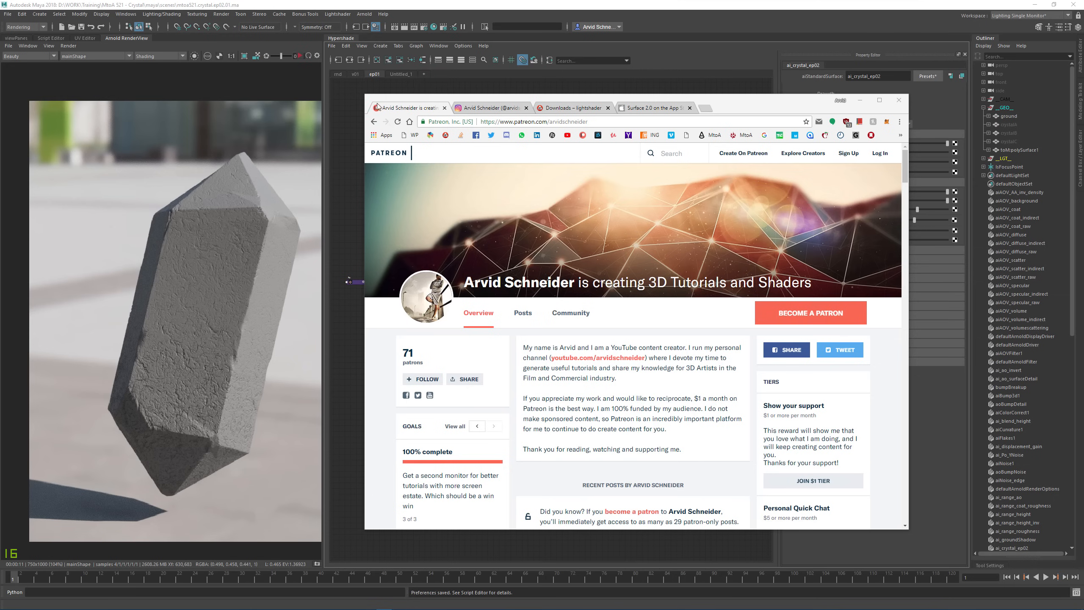
Switch to the browser and review the Patreon page's membership tiers, including Access to Tutorial resources
{"action": "left_click_drag", "start_coordinate": [361, 93], "coordinate": [295, 54]}
{"action": "left_click_drag", "start_coordinate": [904, 123], "coordinate": [899, 214]}
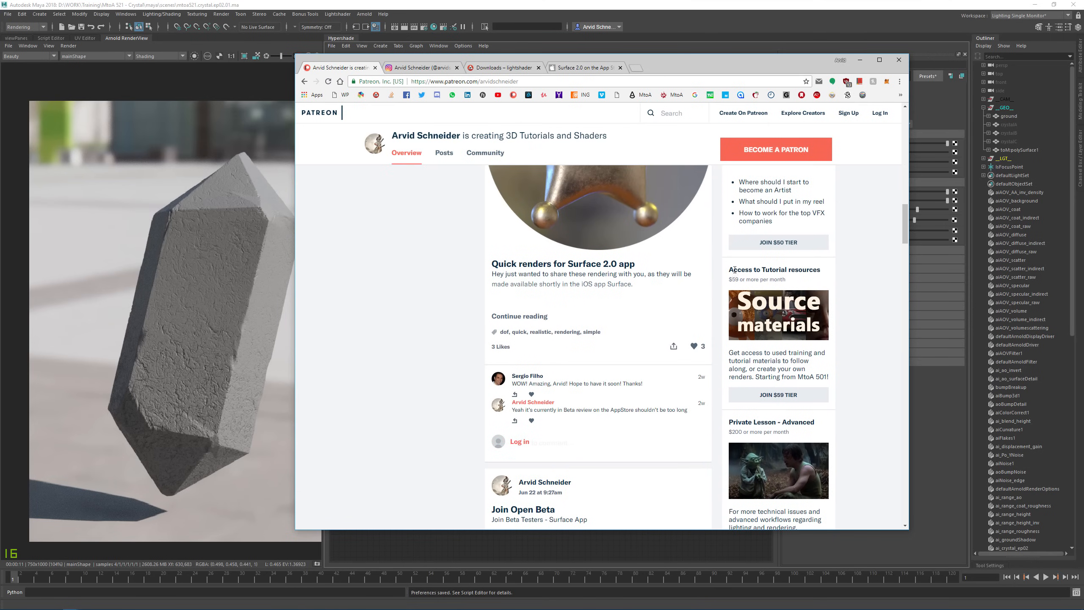
{"action": "left_click_drag", "start_coordinate": [729, 275], "coordinate": [798, 363]}
{"action": "left_click", "coordinate": [811, 370]}
{"action": "left_click_drag", "start_coordinate": [903, 237], "coordinate": [897, 166]}
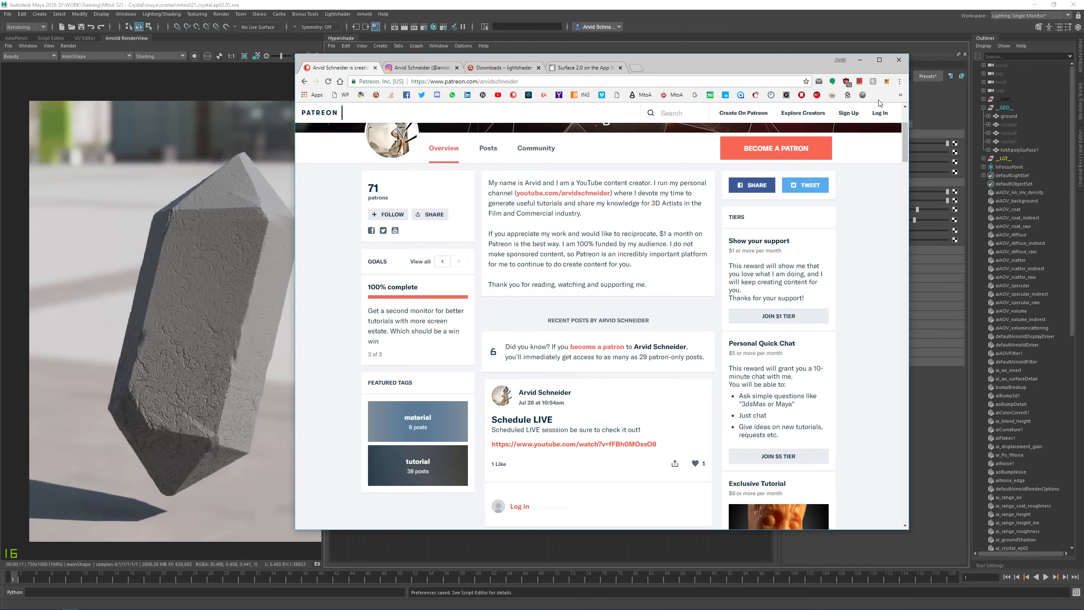
Browse the posts on the artist's Instagram profile
{"action": "left_click", "coordinate": [425, 69]}
{"action": "left_click_drag", "start_coordinate": [903, 196], "coordinate": [892, 281]}
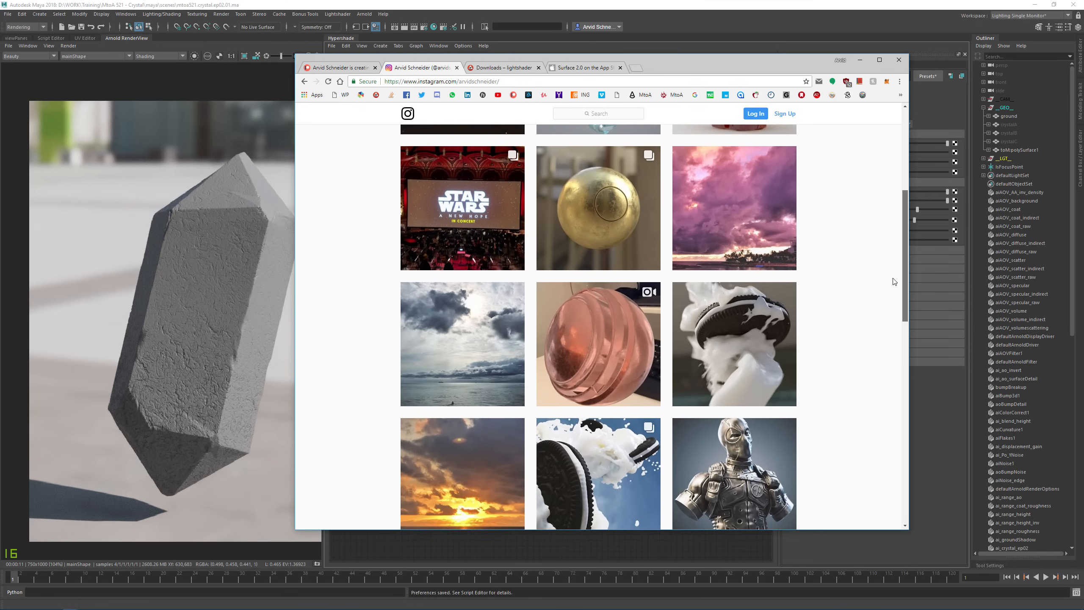
{"action": "scroll", "coordinate": [892, 279], "scroll_direction": "down", "scroll_amount": 1}
{"action": "scroll", "coordinate": [807, 287], "scroll_direction": "up", "scroll_amount": 6}
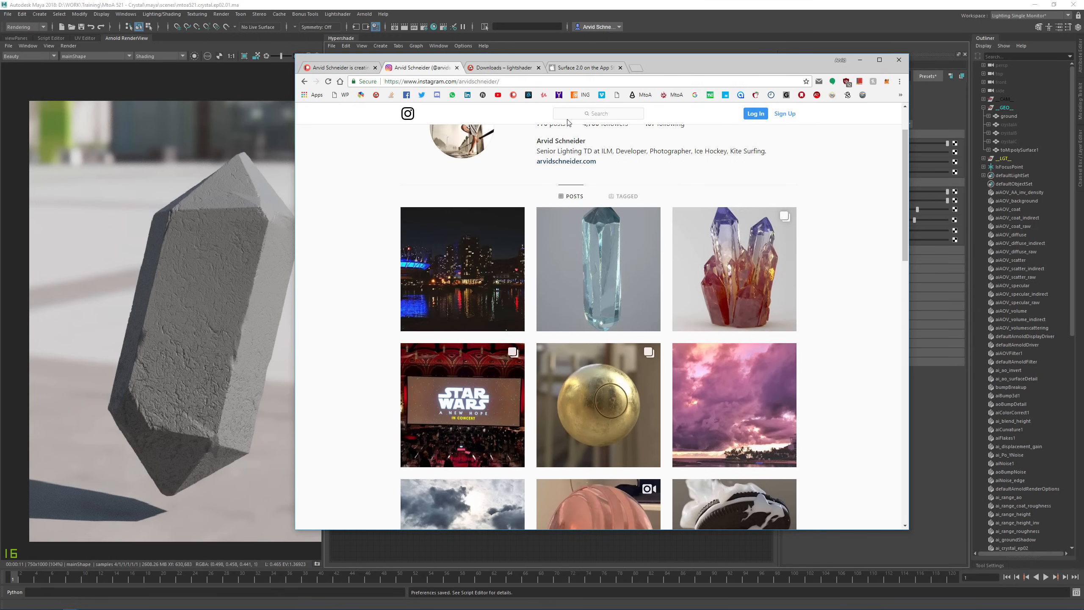
View the Lightshader downloads page, and switch to Maya to look over the available Lightshader tools
{"action": "left_click", "coordinate": [501, 68]}
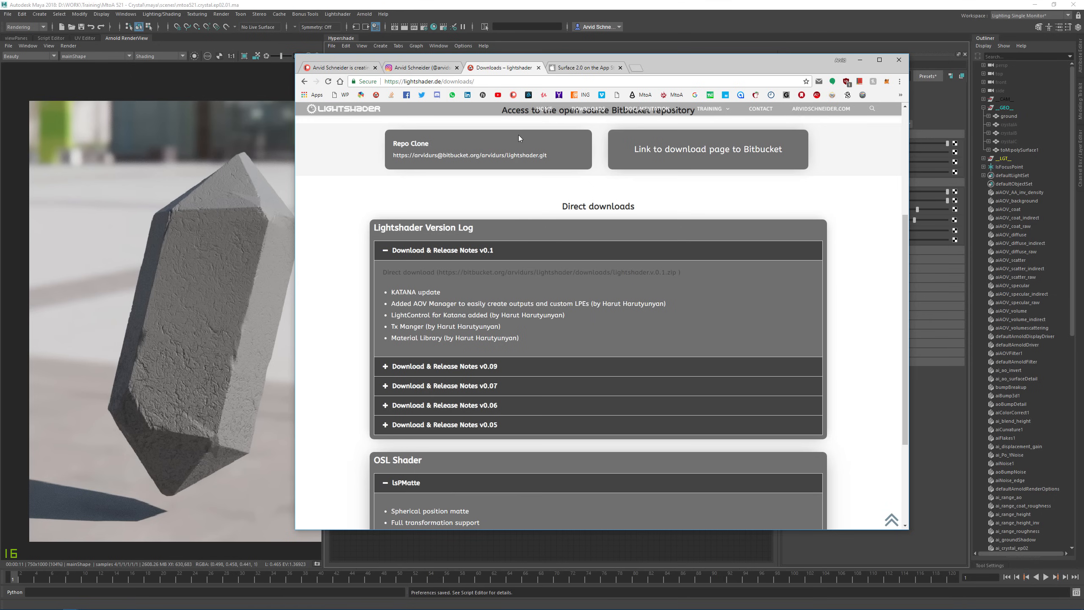
{"action": "left_click", "coordinate": [859, 60]}
{"action": "left_click", "coordinate": [338, 14]}
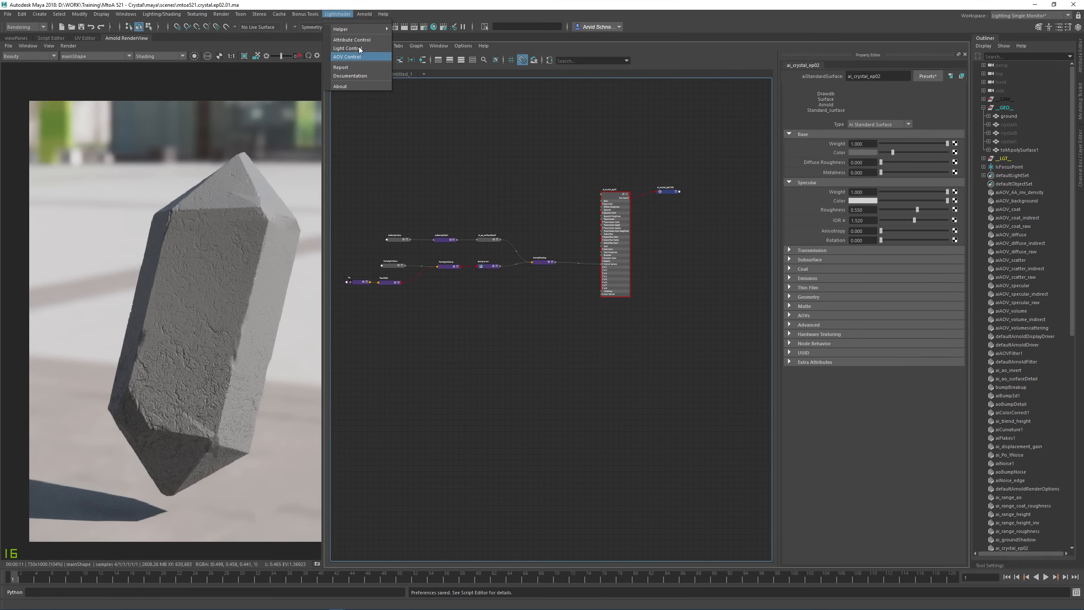
{"action": "left_click", "coordinate": [462, 172]}
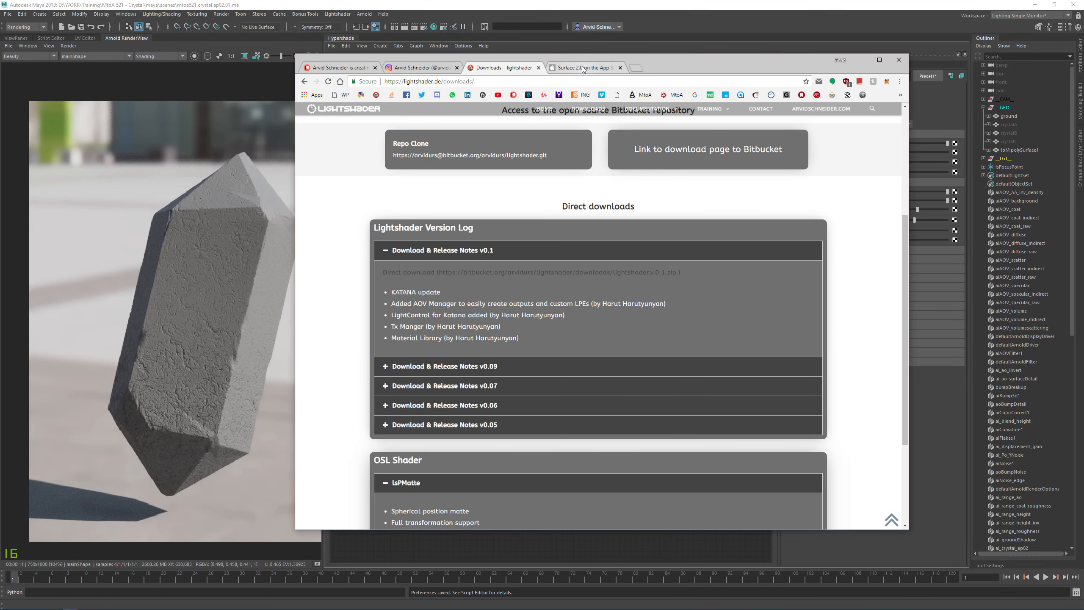
Look through the Surface 2.0 iPhone screenshots on its App Store page, and return to Maya with the reference images
{"action": "left_click", "coordinate": [586, 68]}
{"action": "left_click_drag", "start_coordinate": [903, 251], "coordinate": [897, 208]}
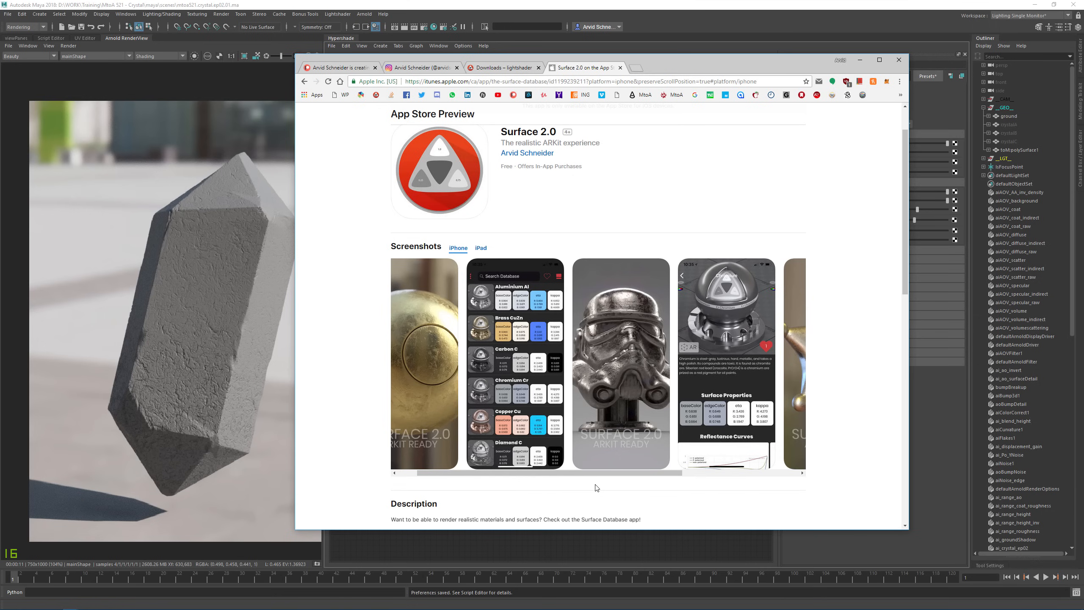
{"action": "left_click_drag", "start_coordinate": [590, 475], "coordinate": [725, 483]}
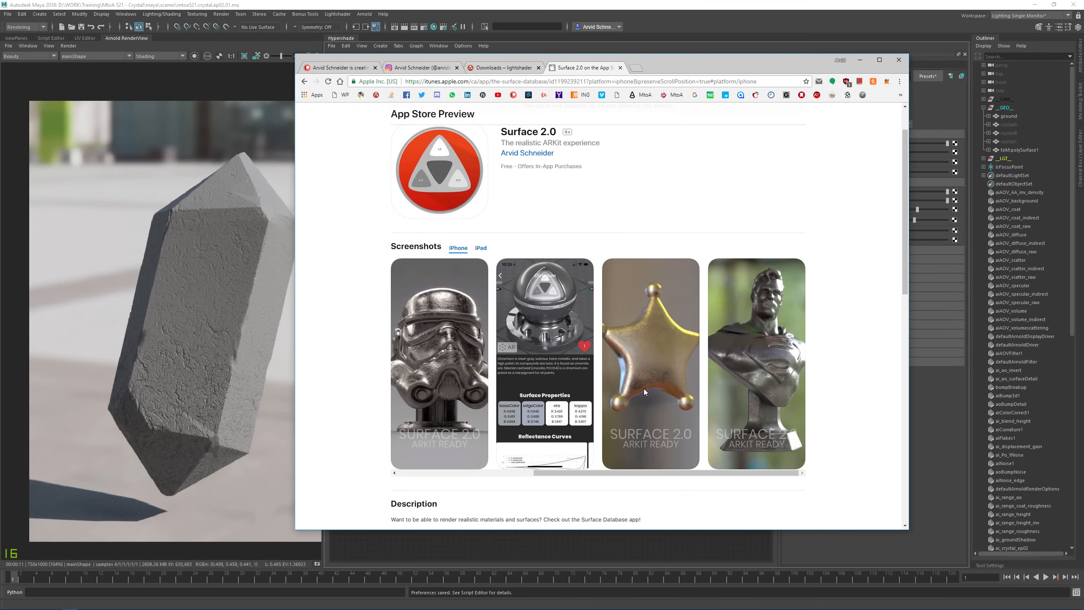
{"action": "left_click_drag", "start_coordinate": [628, 475], "coordinate": [720, 474]}
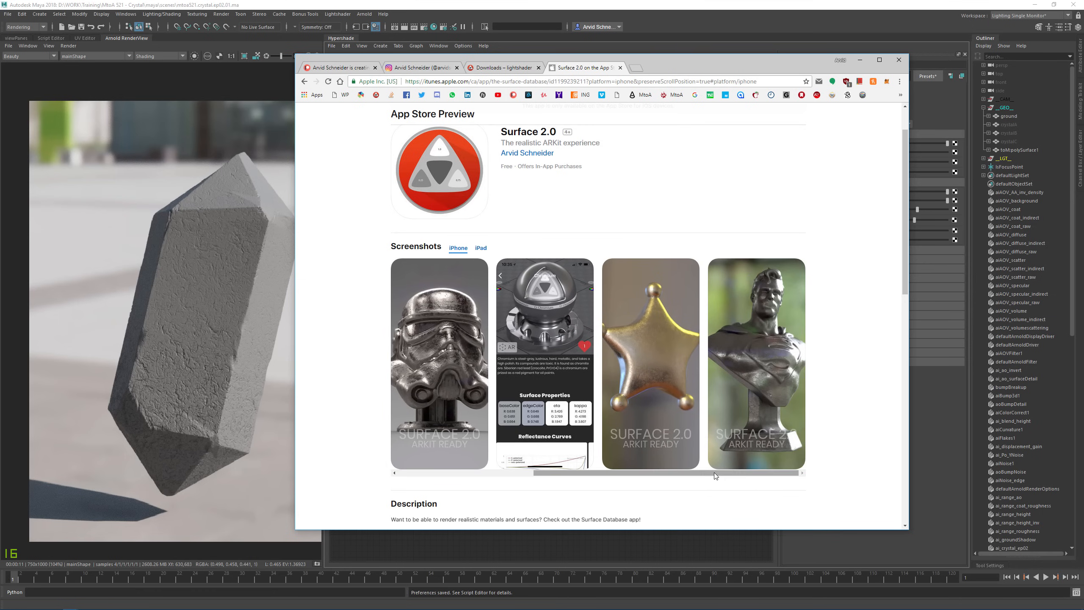
{"action": "left_click", "coordinate": [860, 60]}
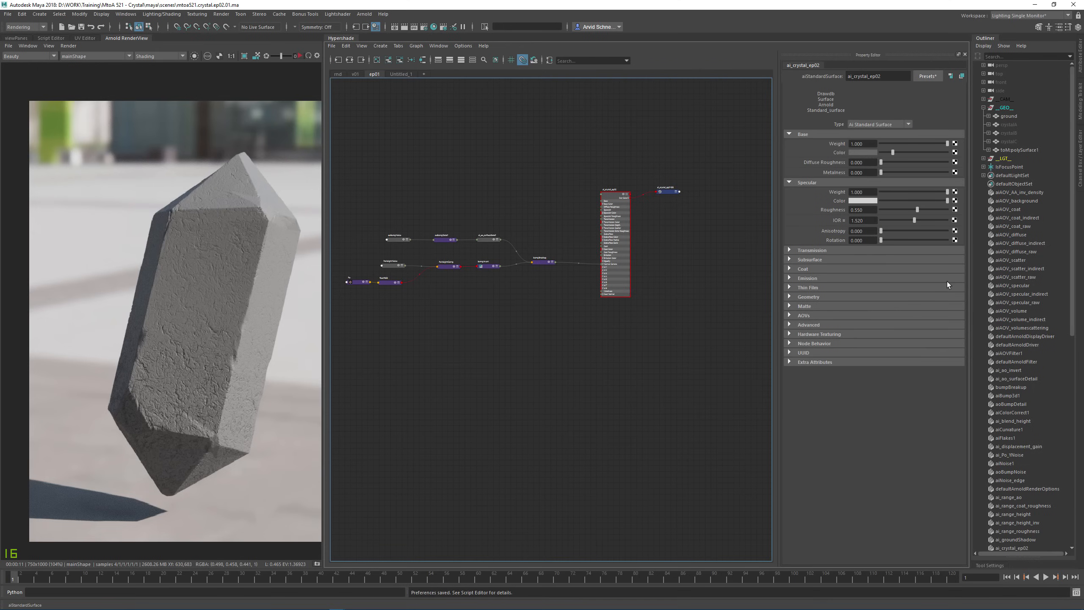
{"action": "left_click", "coordinate": [383, 609]}
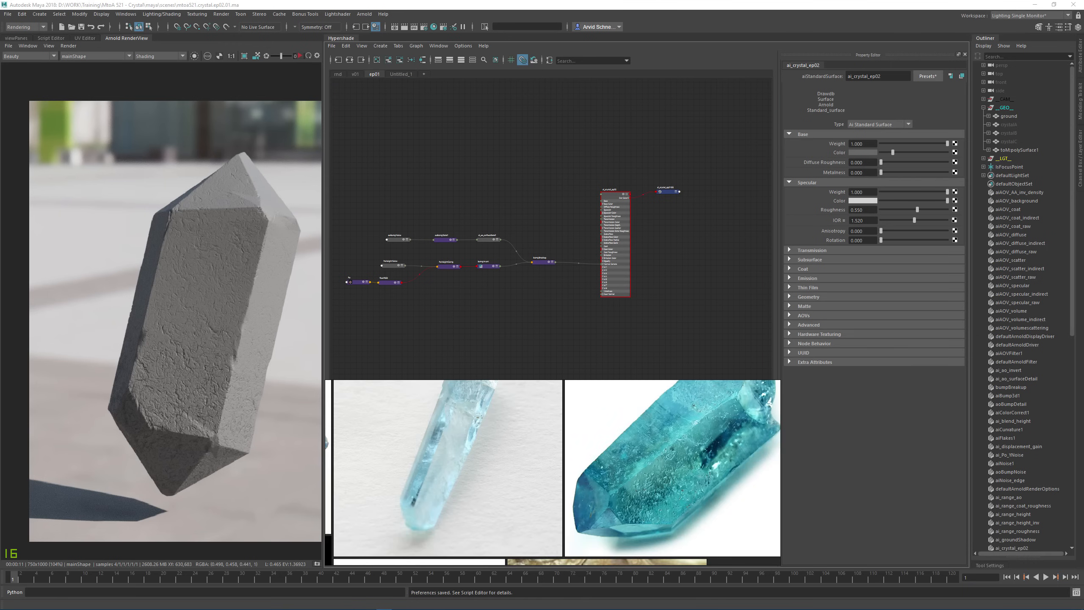
Start the live render in isolate-selected mode and inspect the aoBumpNoise, aoBumpDetail and ai_ao_surfaceDetail nodes
{"action": "right_click_drag", "start_coordinate": [475, 256], "coordinate": [578, 235], "text": "alt"}
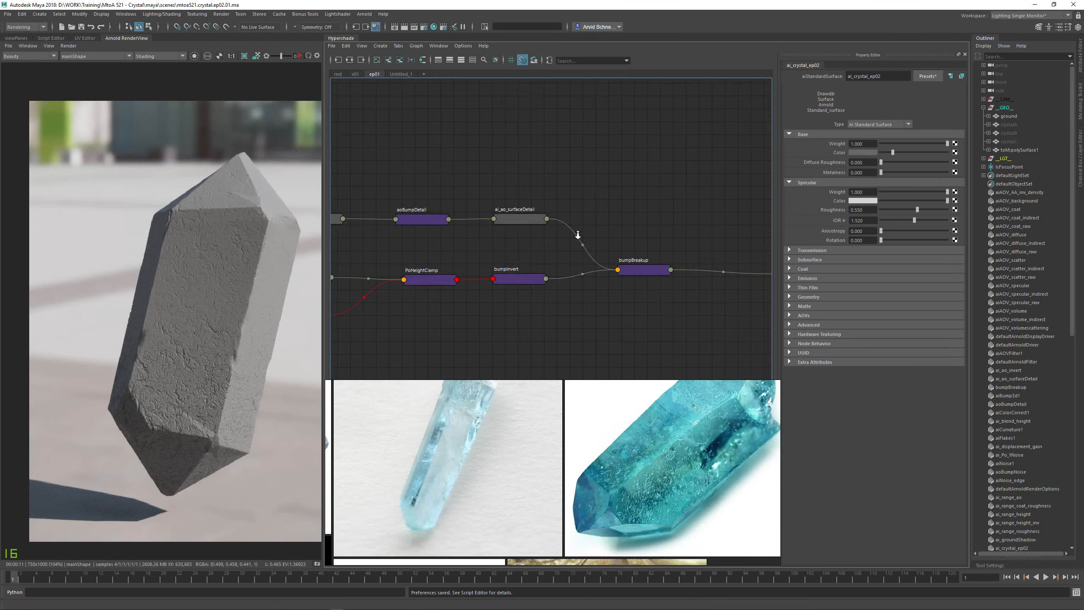
{"action": "middle_click_drag", "start_coordinate": [568, 207], "coordinate": [657, 169], "text": "alt"}
{"action": "left_click", "coordinate": [298, 55]}
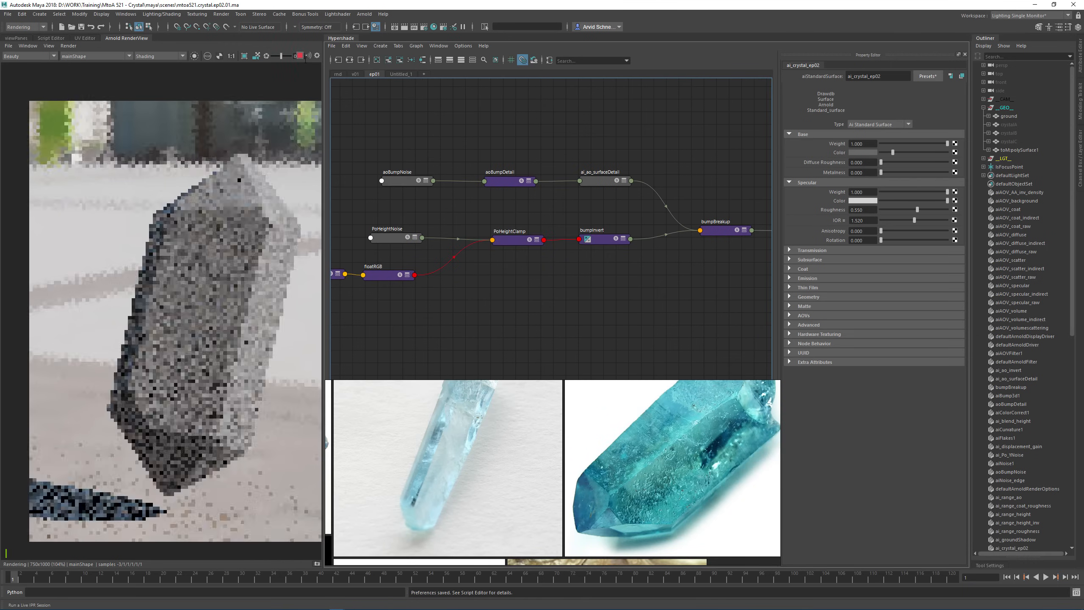
{"action": "left_click", "coordinate": [193, 57]}
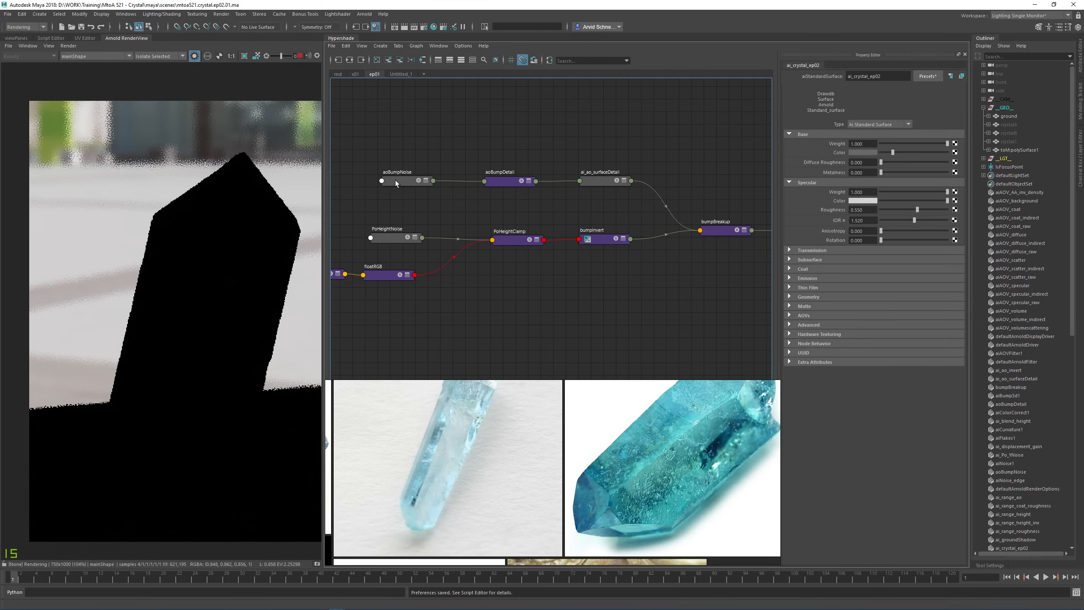
{"action": "left_click", "coordinate": [394, 180]}
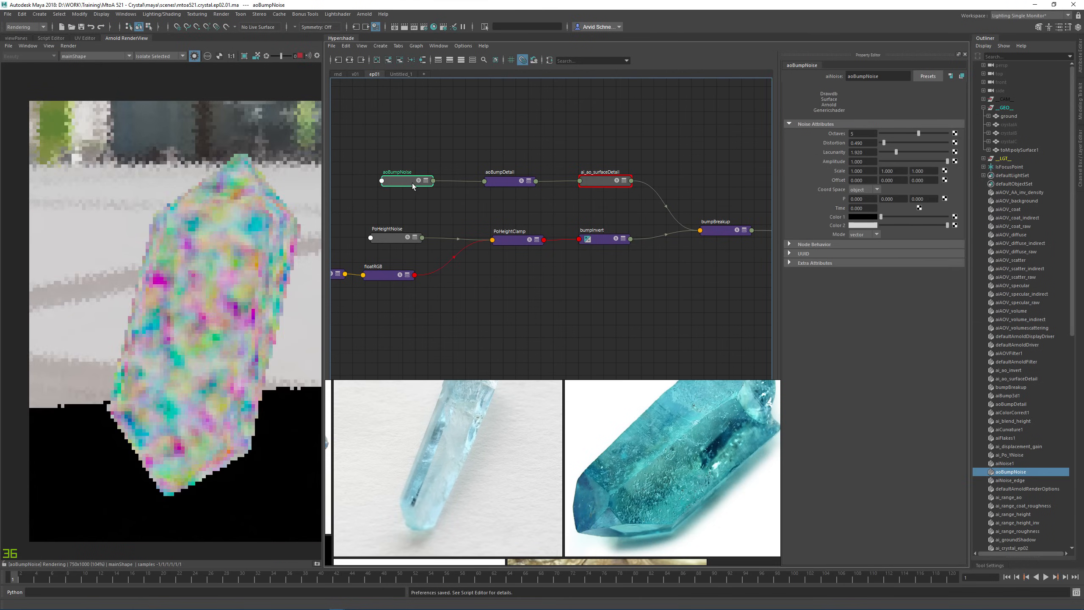
{"action": "left_click", "coordinate": [508, 181]}
{"action": "left_click", "coordinate": [596, 183]}
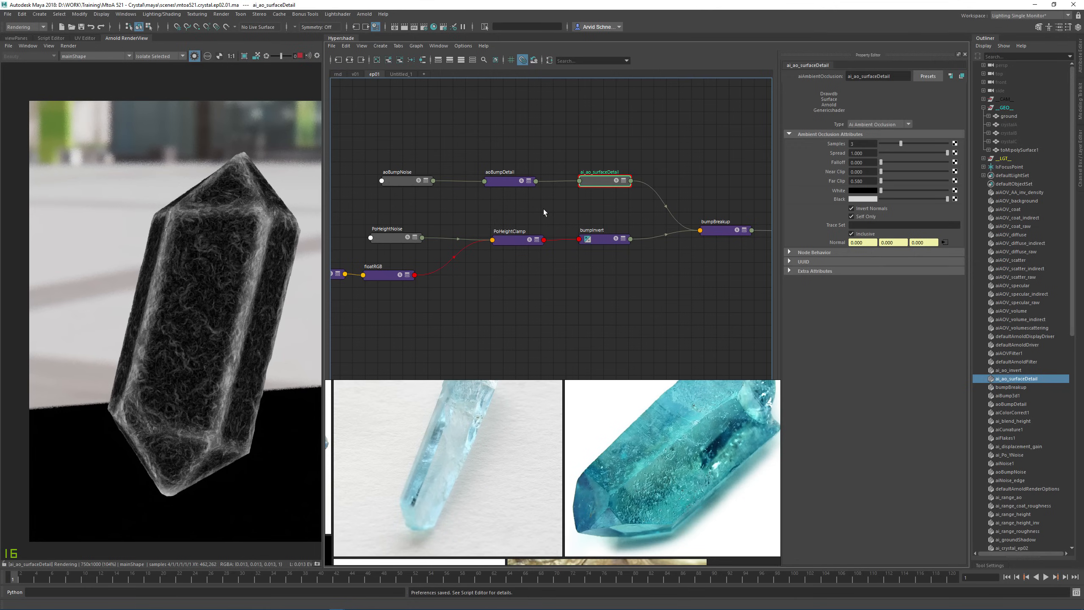
Inspect the isolated floatRGB, PoHeightClamp and bumpBreakup nodes, and return the render to full shading
{"action": "middle_click_drag", "start_coordinate": [555, 204], "coordinate": [592, 181], "text": "alt"}
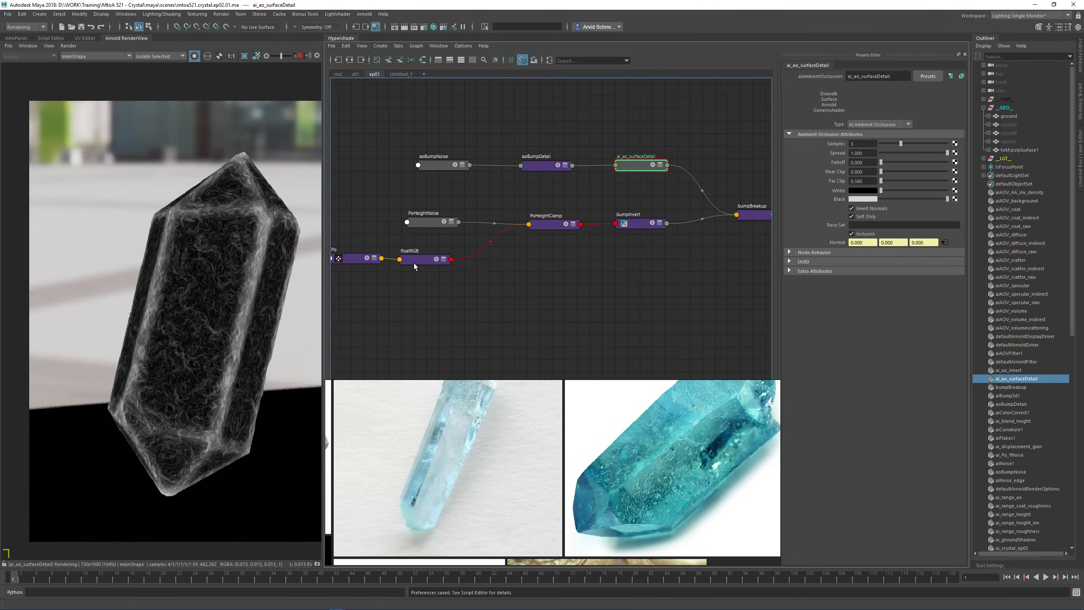
{"action": "left_click", "coordinate": [422, 263]}
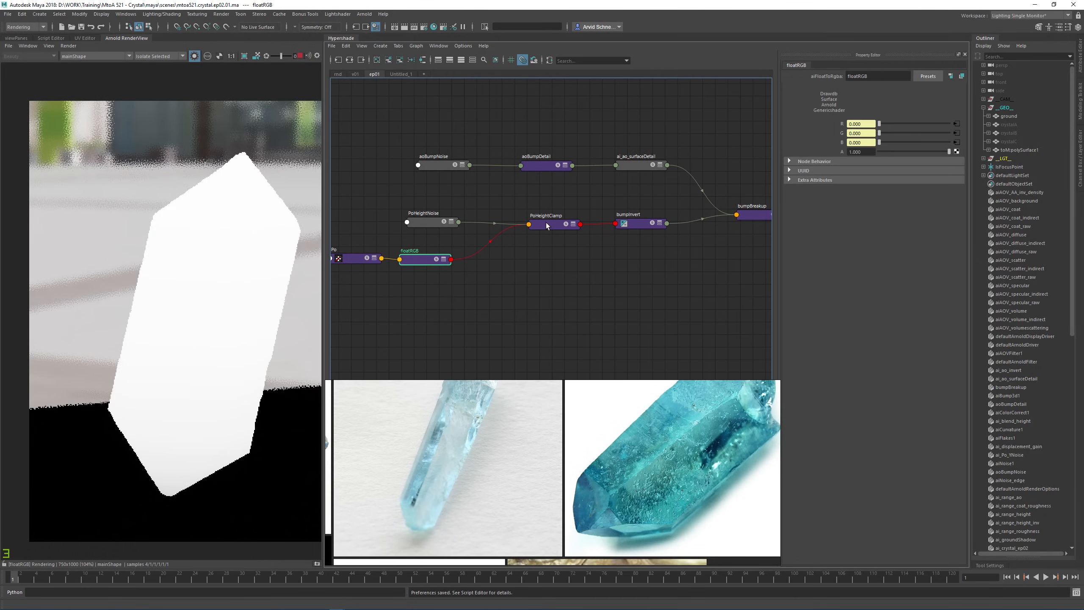
{"action": "left_click", "coordinate": [536, 230]}
{"action": "middle_click_drag", "start_coordinate": [565, 237], "coordinate": [442, 240], "text": "alt"}
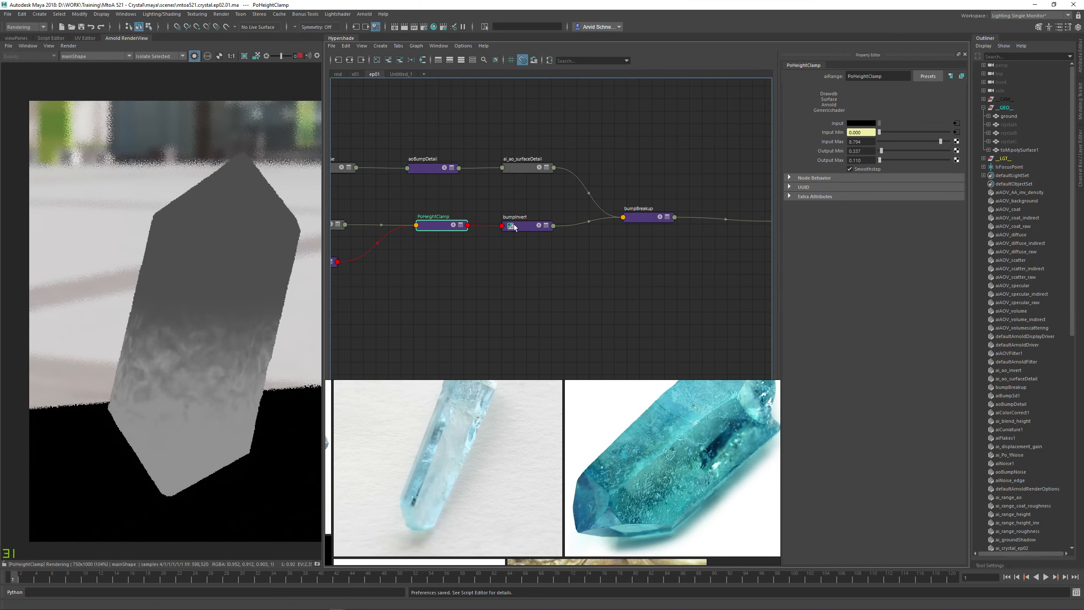
{"action": "left_click", "coordinate": [633, 221]}
{"action": "middle_click_drag", "start_coordinate": [648, 182], "coordinate": [537, 186], "text": "alt"}
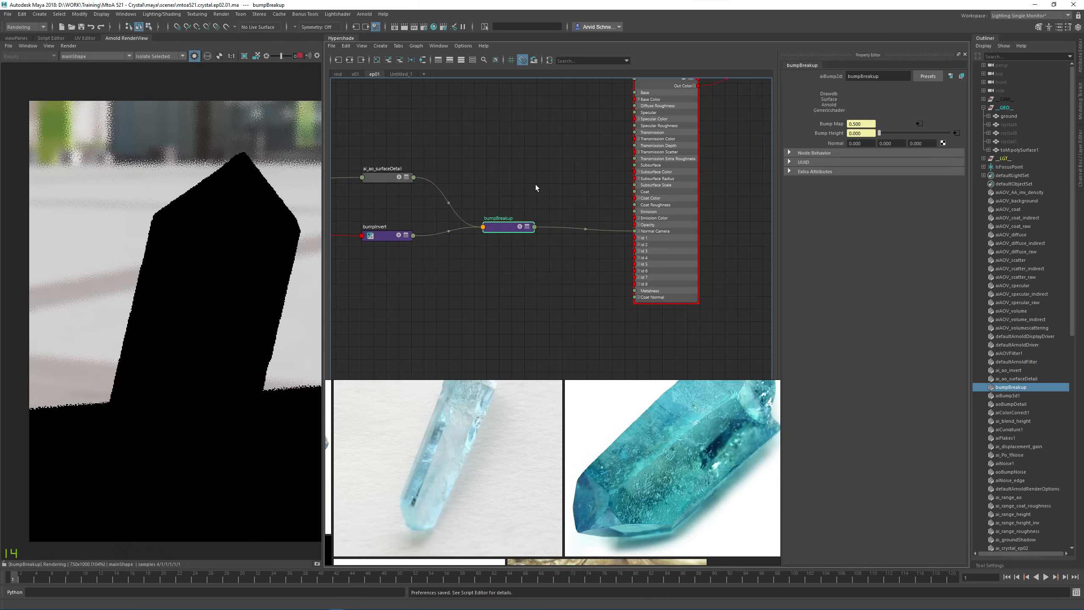
{"action": "left_click", "coordinate": [198, 57]}
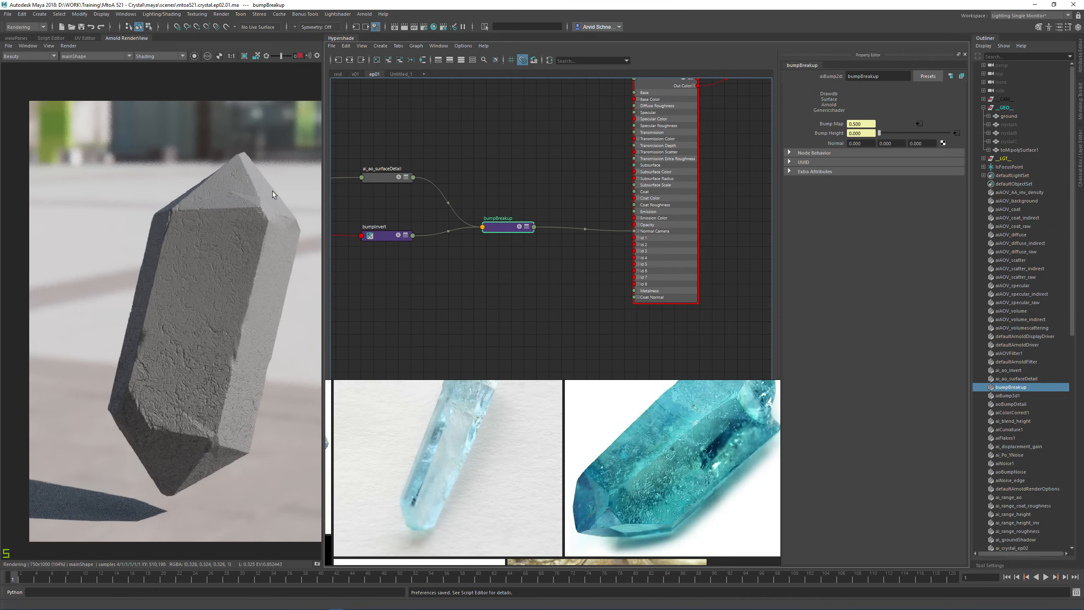
Set the base weight of the ai_crystal_ep02 shader to 0 and save the scene
{"action": "middle_click_drag", "start_coordinate": [532, 157], "coordinate": [486, 244], "text": "alt"}
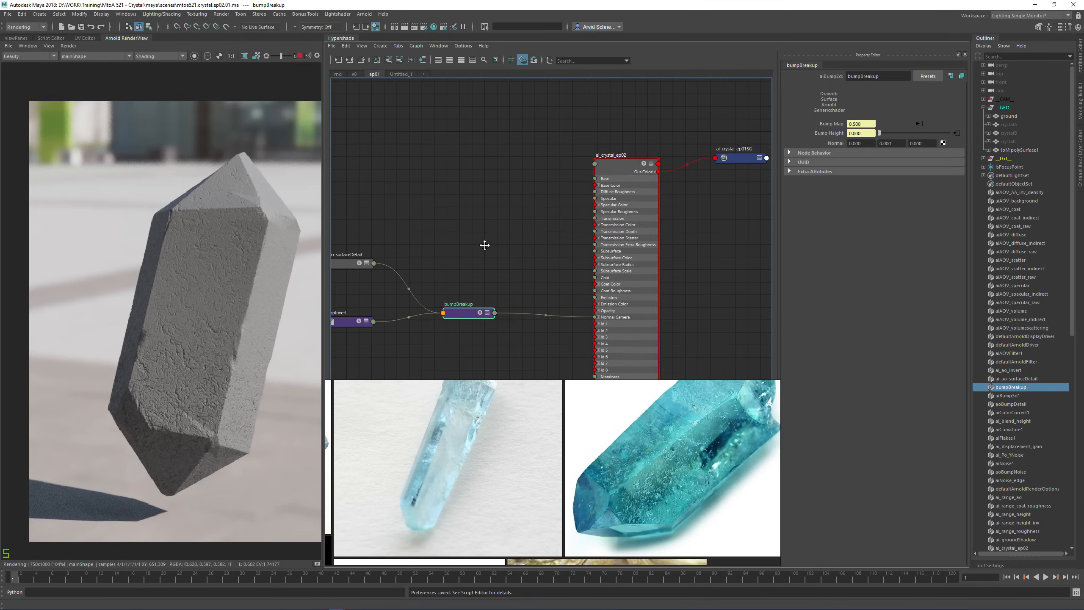
{"action": "middle_click_drag", "start_coordinate": [531, 199], "coordinate": [521, 188], "text": "alt"}
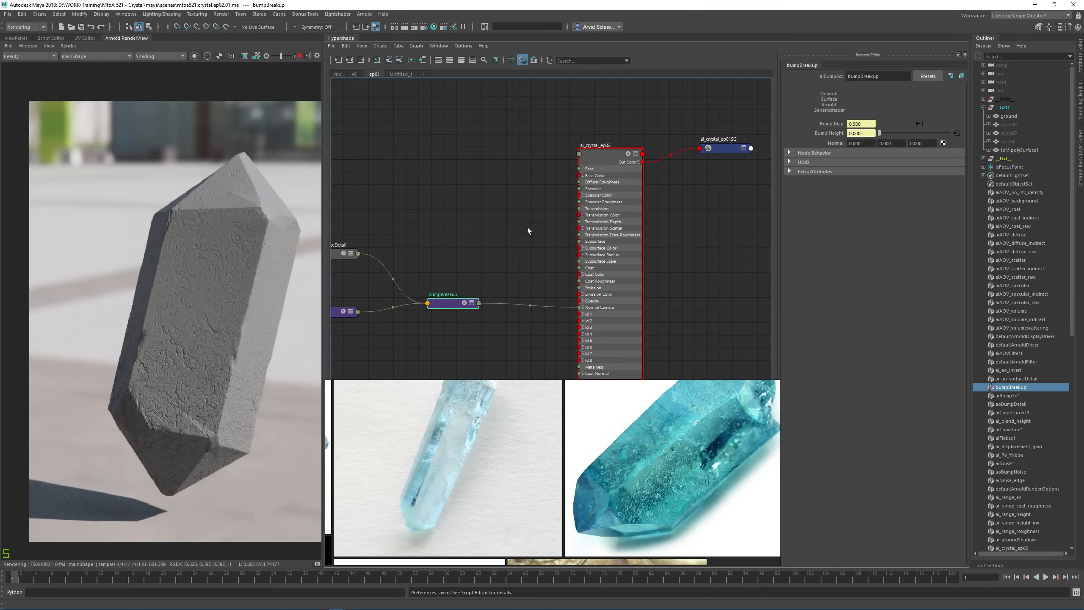
{"action": "middle_click_drag", "start_coordinate": [527, 228], "coordinate": [538, 212], "text": "alt"}
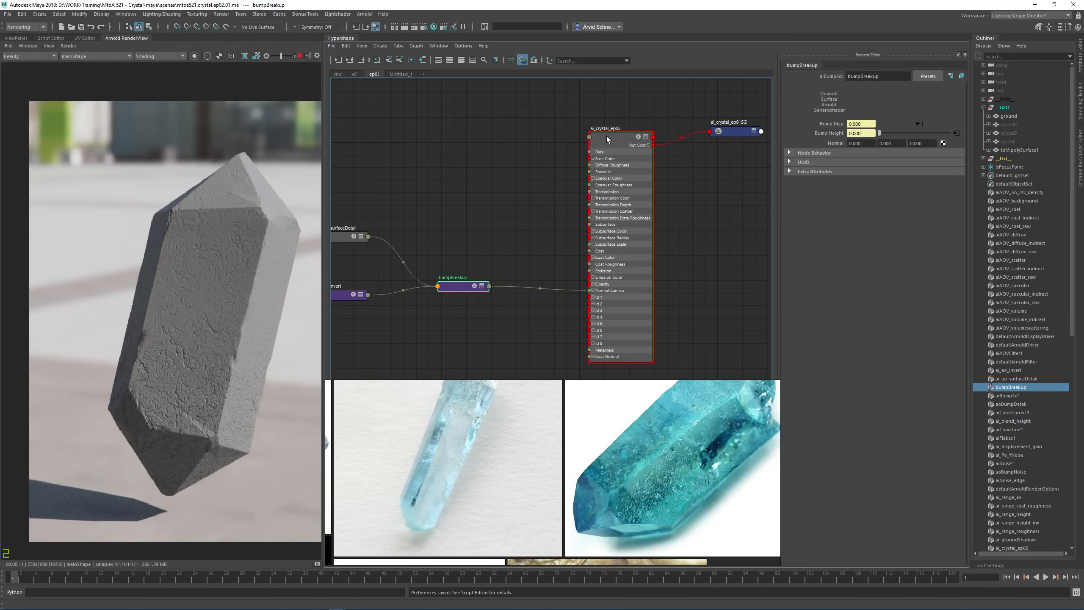
{"action": "left_click", "coordinate": [617, 139]}
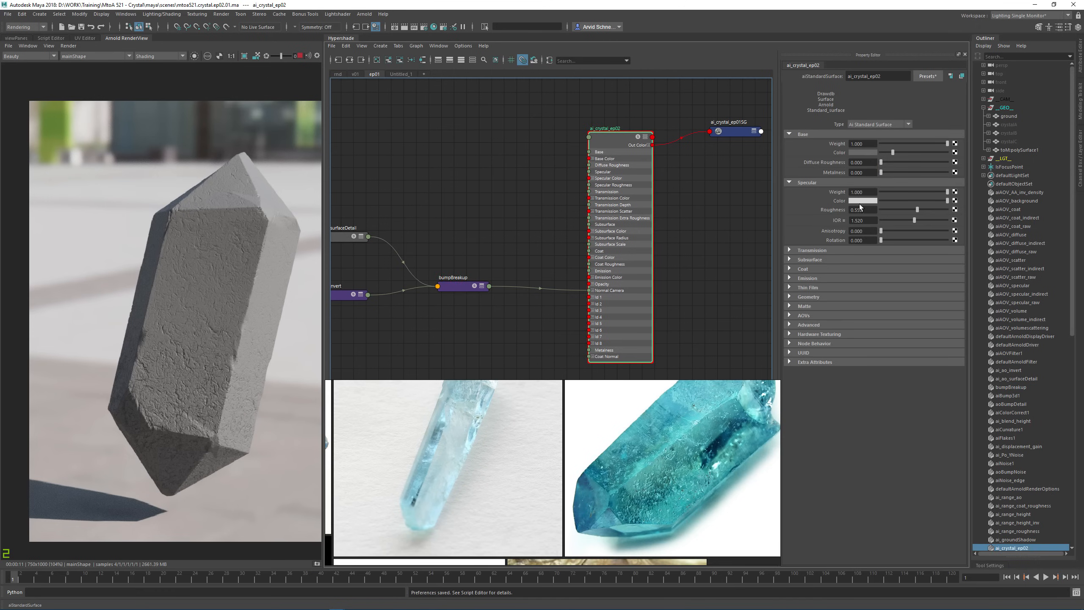
{"action": "left_click", "coordinate": [810, 251]}
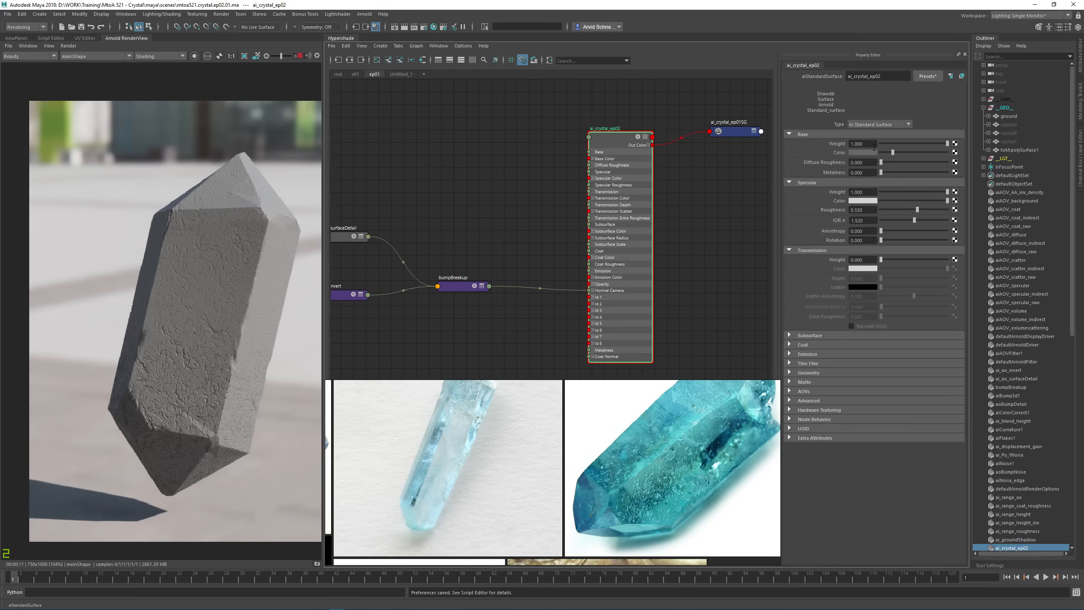
{"action": "left_click_drag", "start_coordinate": [891, 142], "coordinate": [870, 150]}
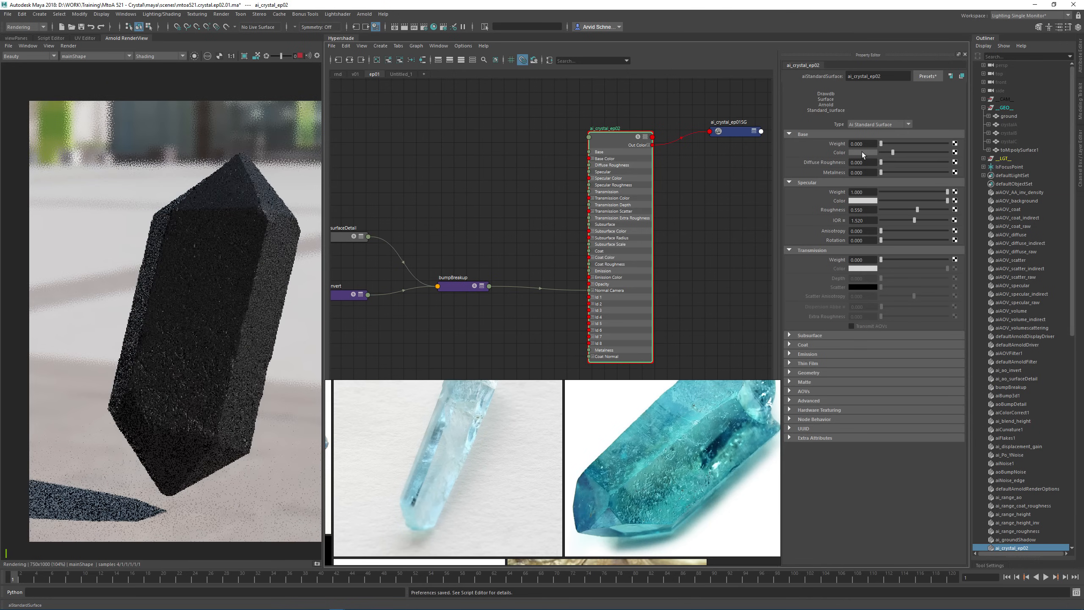
{"action": "left_click", "coordinate": [802, 135]}
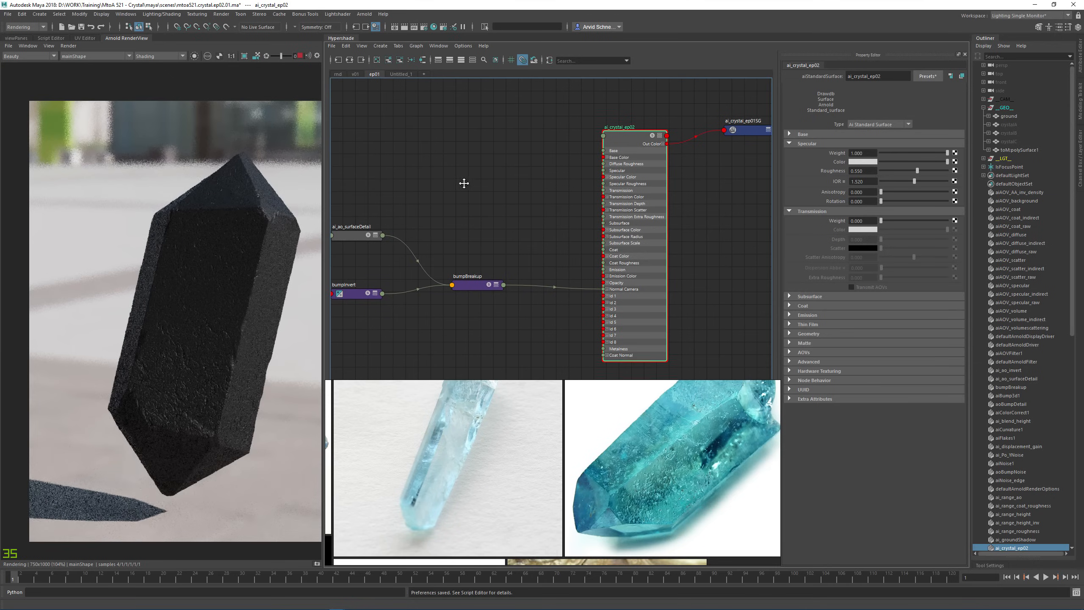
{"action": "key", "text": "ctrl+s"}
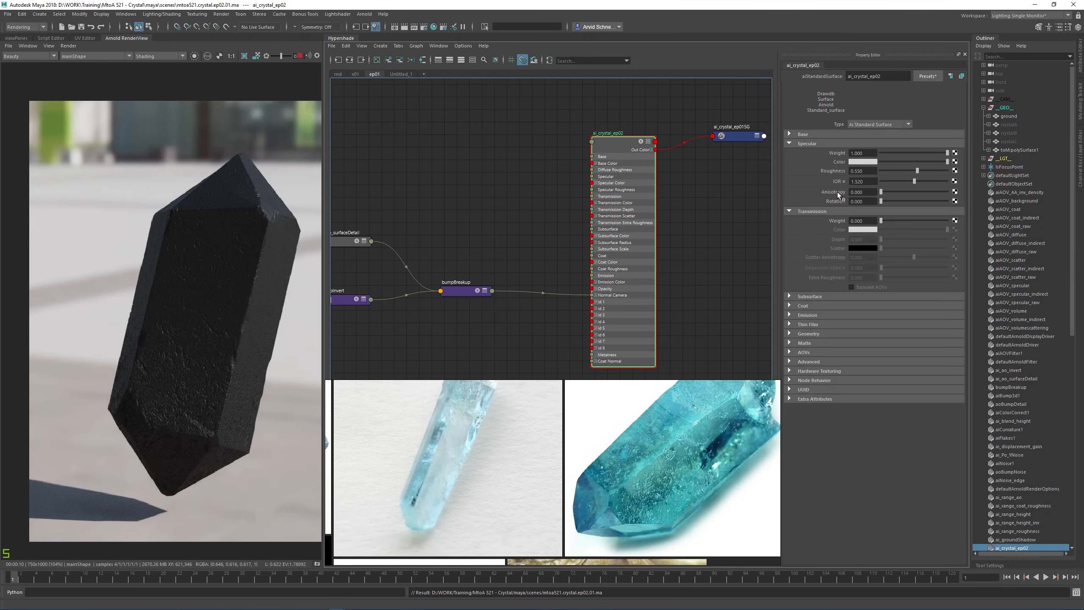
Set the specular IOR of the ai_crystal_ep02 shader to the Diamond preset
{"action": "left_click", "coordinate": [844, 182]}
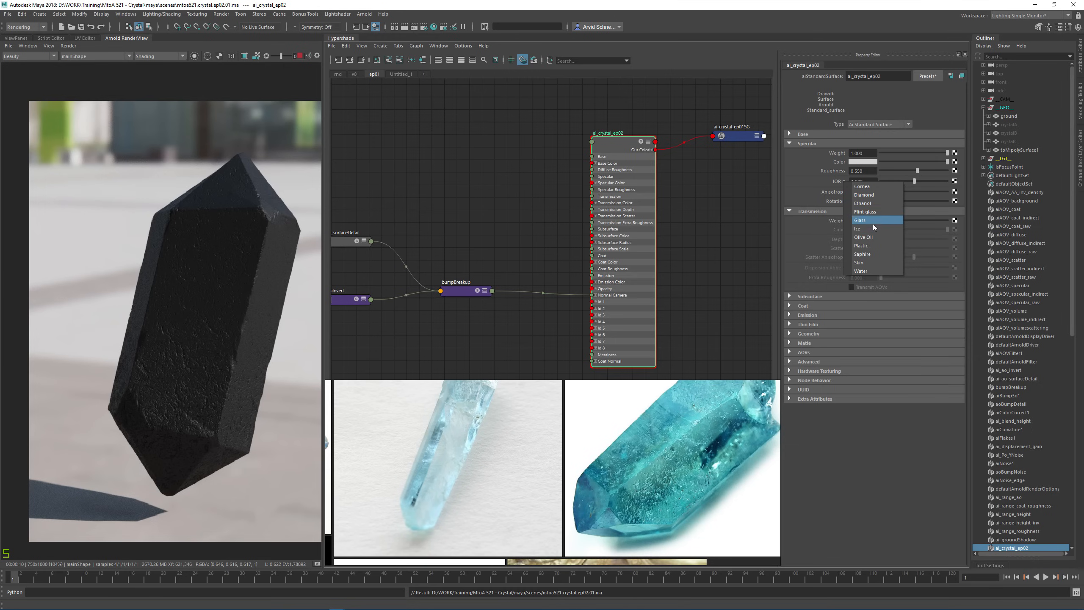
{"action": "left_click", "coordinate": [868, 197]}
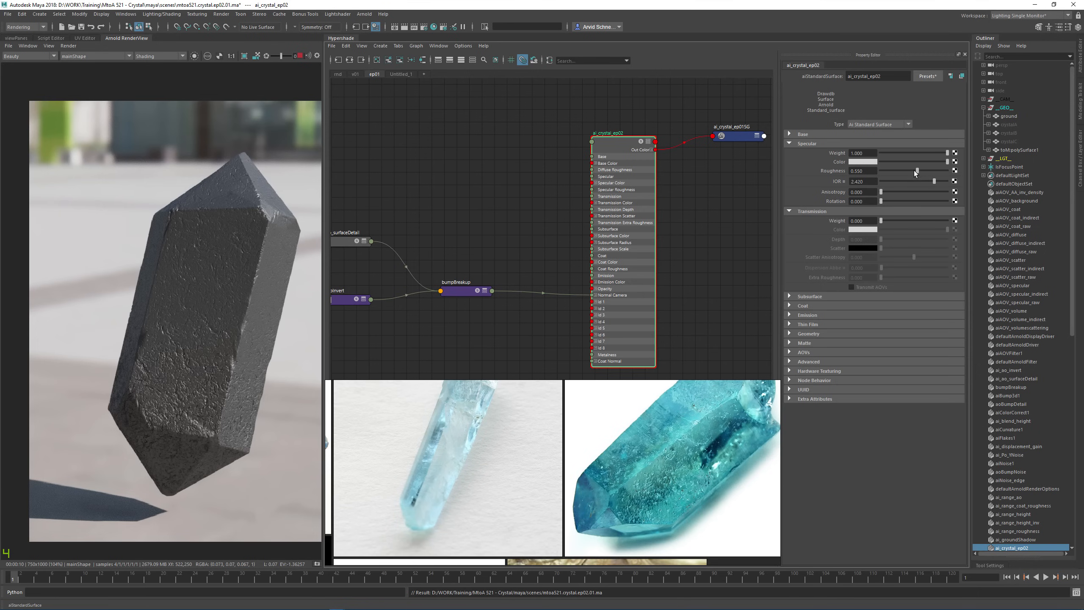
Try specular roughness values of about 0.14, 0 and 0.34 within render regions on the crystal's lower half
{"action": "left_click_drag", "start_coordinate": [915, 170], "coordinate": [892, 170]}
{"action": "left_click_drag", "start_coordinate": [170, 367], "coordinate": [256, 459]}
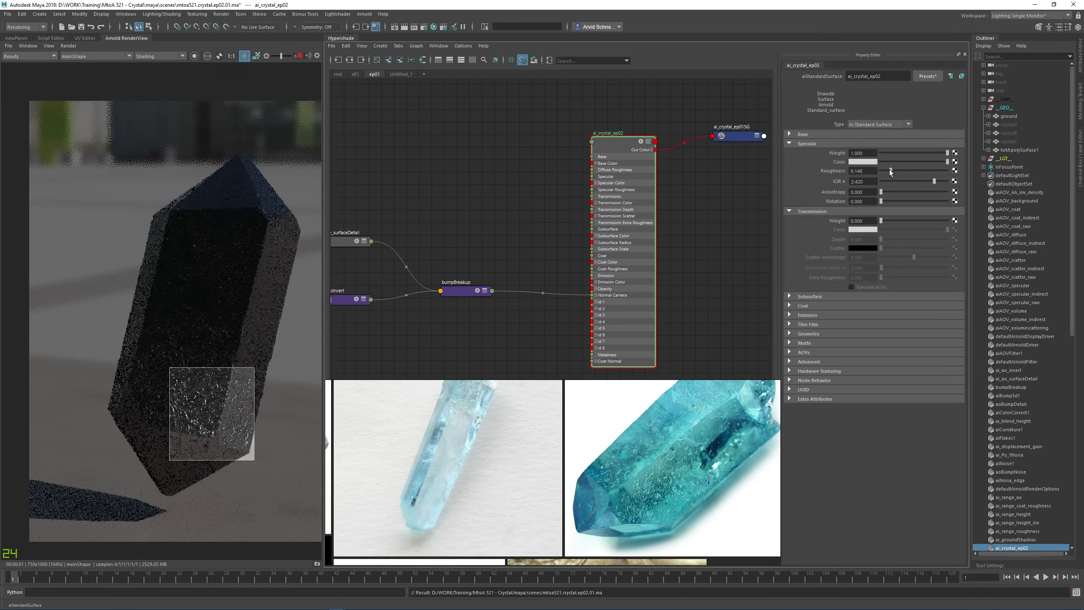
{"action": "left_click_drag", "start_coordinate": [890, 169], "coordinate": [870, 168]}
{"action": "left_click_drag", "start_coordinate": [108, 324], "coordinate": [217, 443]}
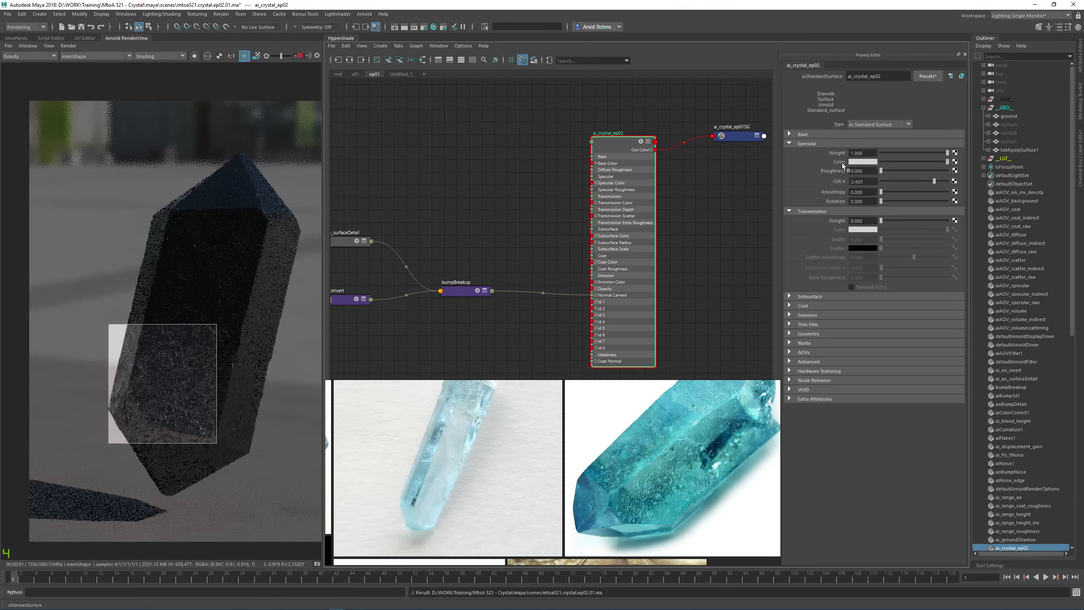
{"action": "left_click_drag", "start_coordinate": [858, 172], "coordinate": [874, 173], "text": "ctrl"}
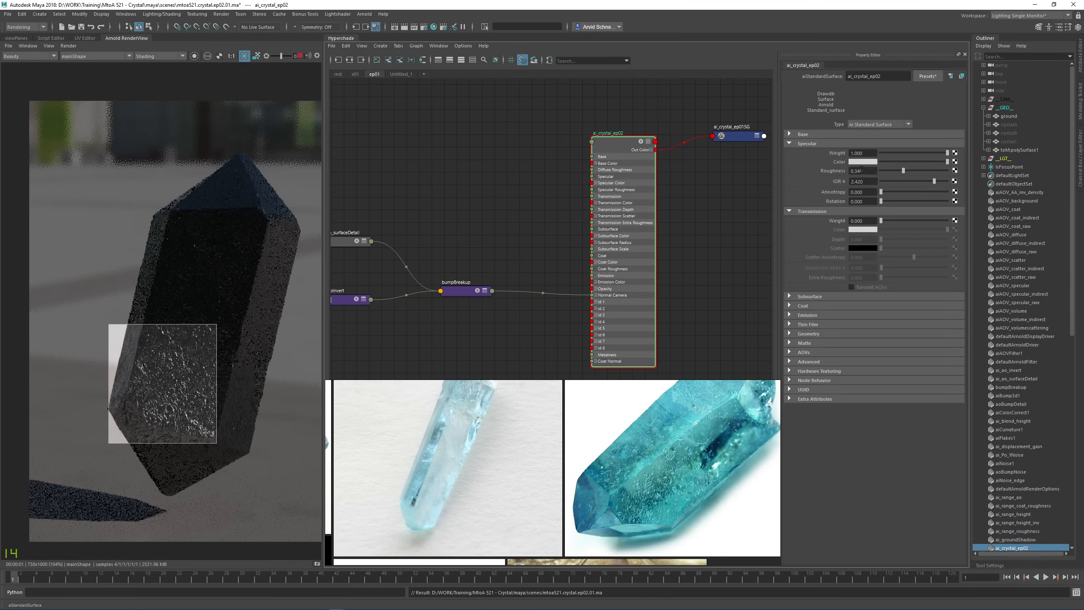
Set the specular roughness to 0.15, check it in a render region on the crystal's upper half, and restore the full-frame render
{"action": "double_click", "coordinate": [871, 172]}
{"action": "type", "text": "0.15"}
{"action": "key", "text": "Return"}
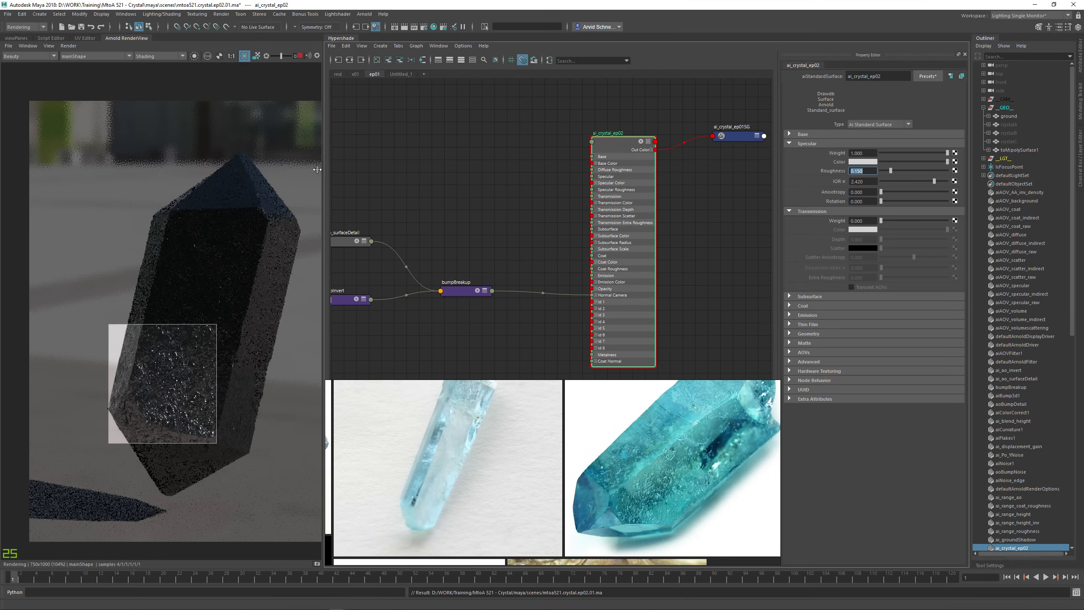
{"action": "left_click_drag", "start_coordinate": [155, 190], "coordinate": [267, 288]}
{"action": "middle_click_drag", "start_coordinate": [243, 336], "coordinate": [213, 355]}
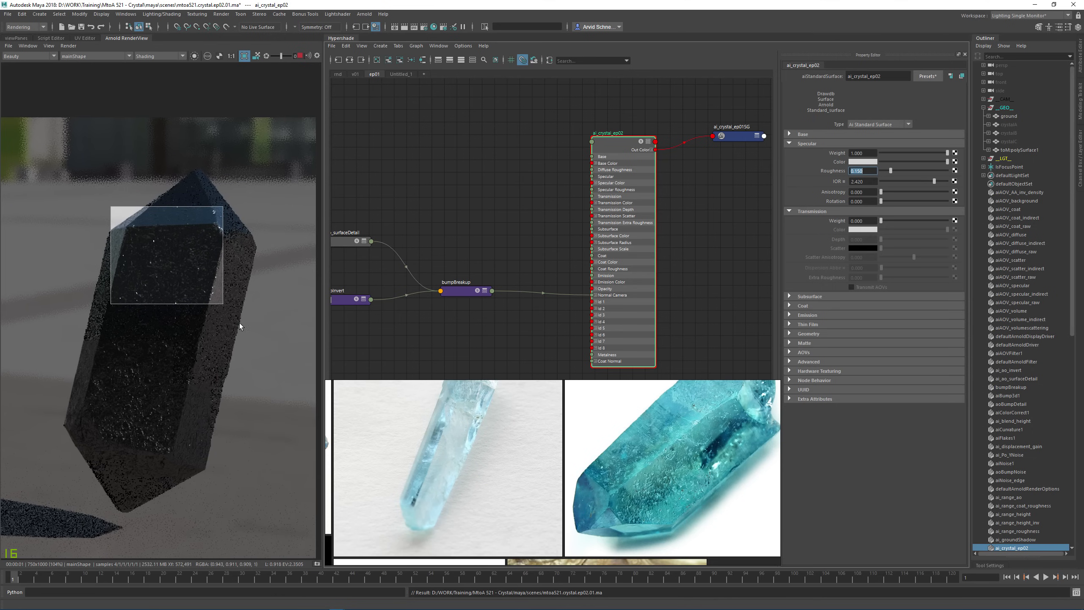
{"action": "left_click", "coordinate": [217, 380]}
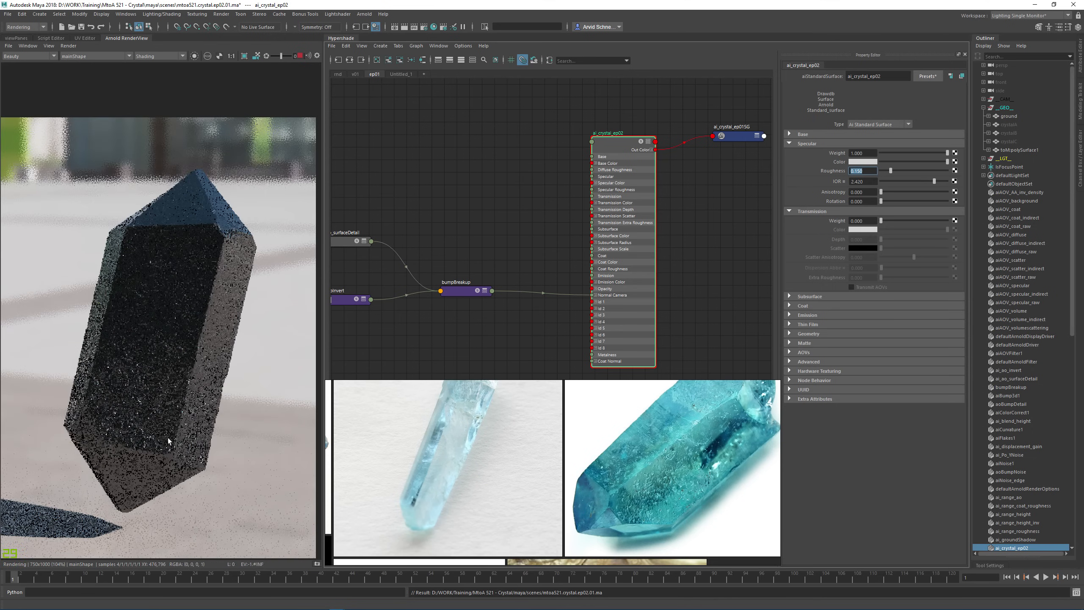
{"action": "middle_click_drag", "start_coordinate": [195, 379], "coordinate": [215, 369]}
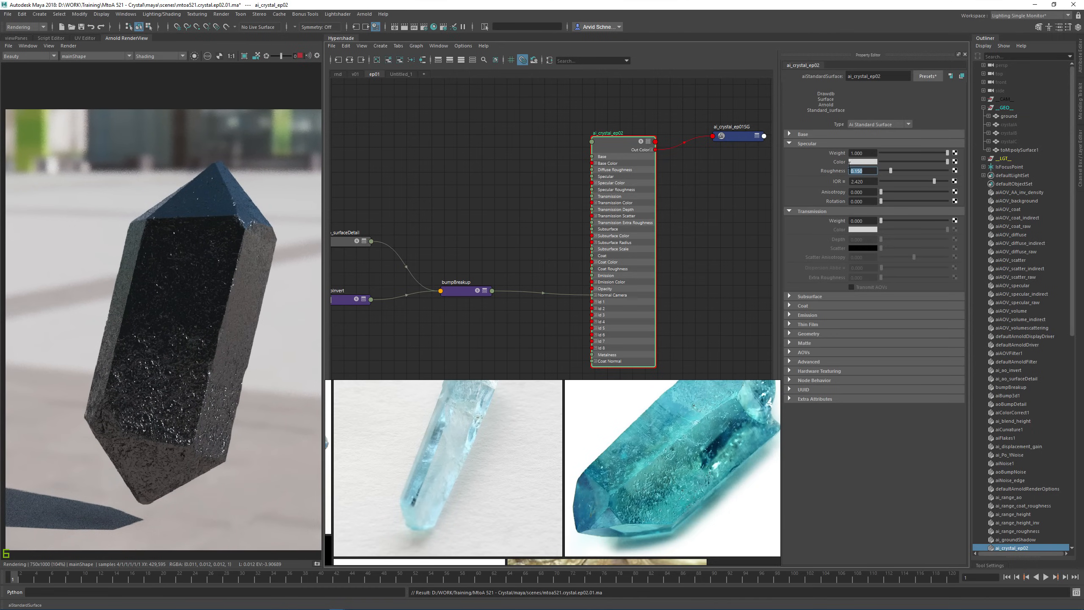
Set the shader's specular roughness to 0 and its transmission weight to 1, saving the scene along the way
{"action": "key", "text": "Return"}
{"action": "left_click_drag", "start_coordinate": [866, 171], "coordinate": [793, 171]}
{"action": "type", "text": "0"}
{"action": "key", "text": "Return"}
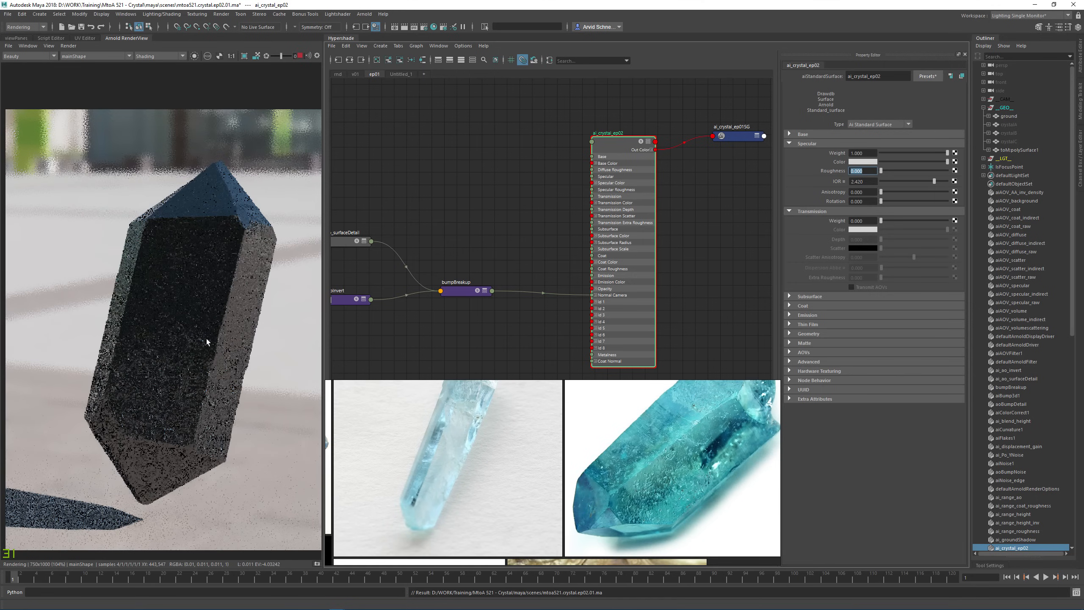
{"action": "middle_click_drag", "start_coordinate": [206, 339], "coordinate": [239, 316]}
{"action": "left_click", "coordinate": [81, 27]}
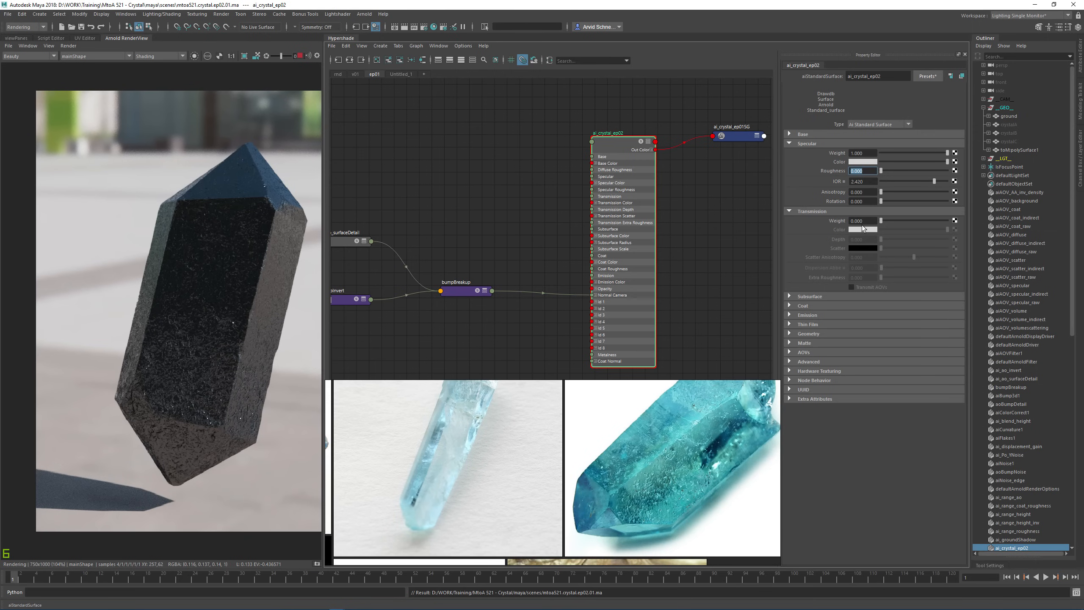
{"action": "left_click_drag", "start_coordinate": [881, 220], "coordinate": [997, 227]}
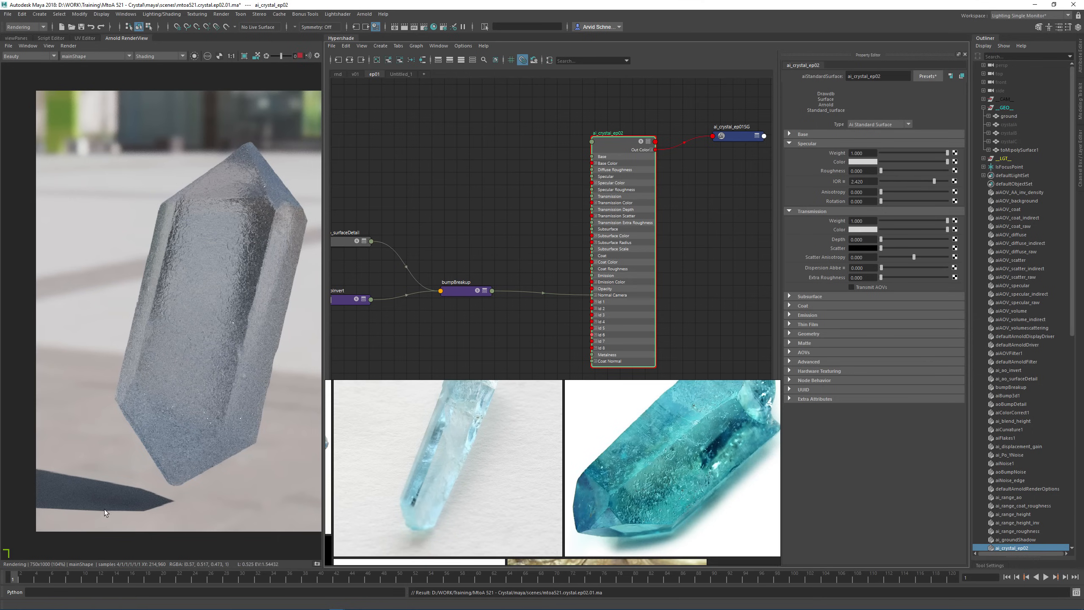
Turn off Opaque in the Arnold attributes of the crystal mesh shape, and save the scene
{"action": "left_click", "coordinate": [216, 344]}
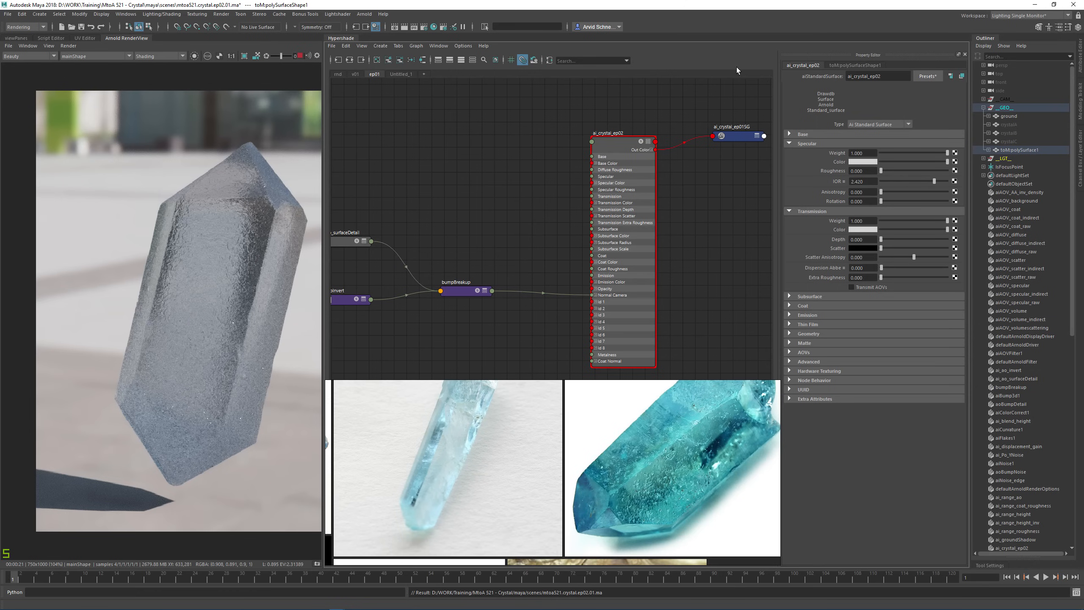
{"action": "left_click", "coordinate": [857, 65]}
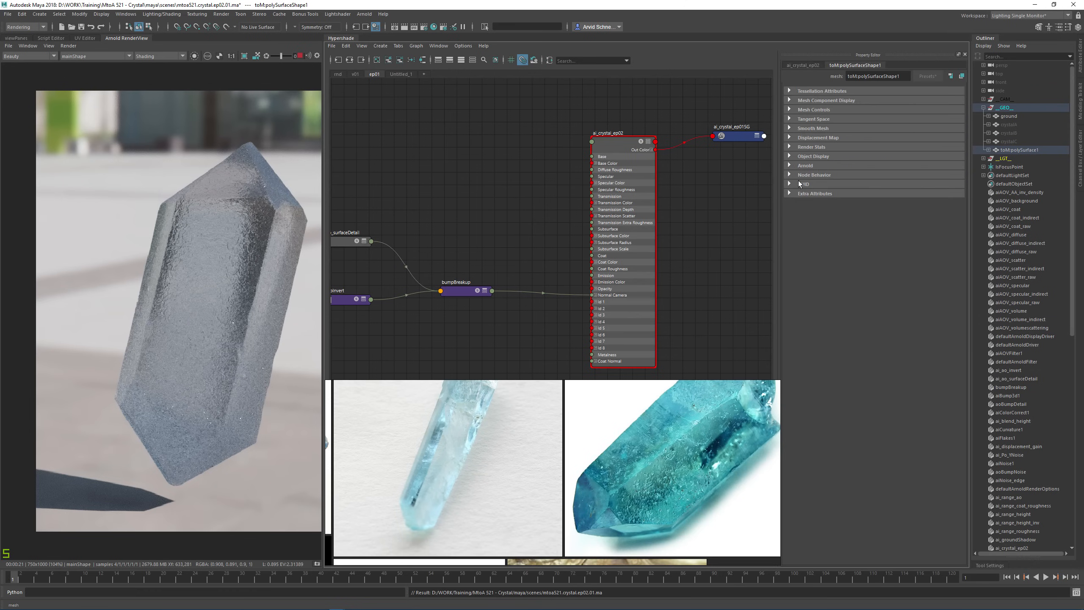
{"action": "left_click", "coordinate": [808, 164]}
{"action": "left_click", "coordinate": [806, 163]}
{"action": "left_click", "coordinate": [807, 164]}
{"action": "left_click", "coordinate": [864, 186]}
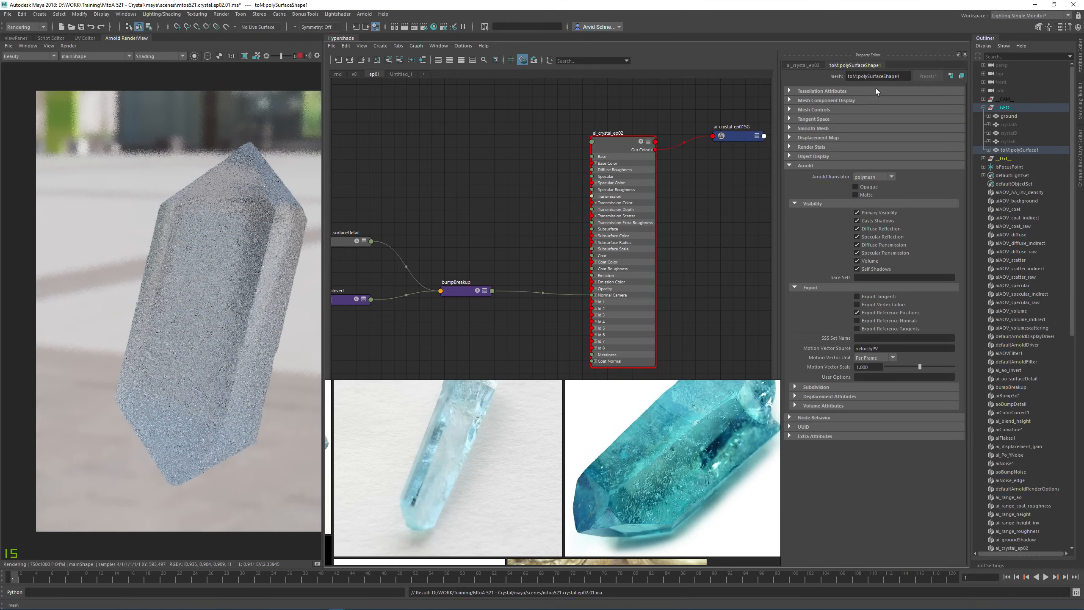
{"action": "left_click", "coordinate": [799, 66]}
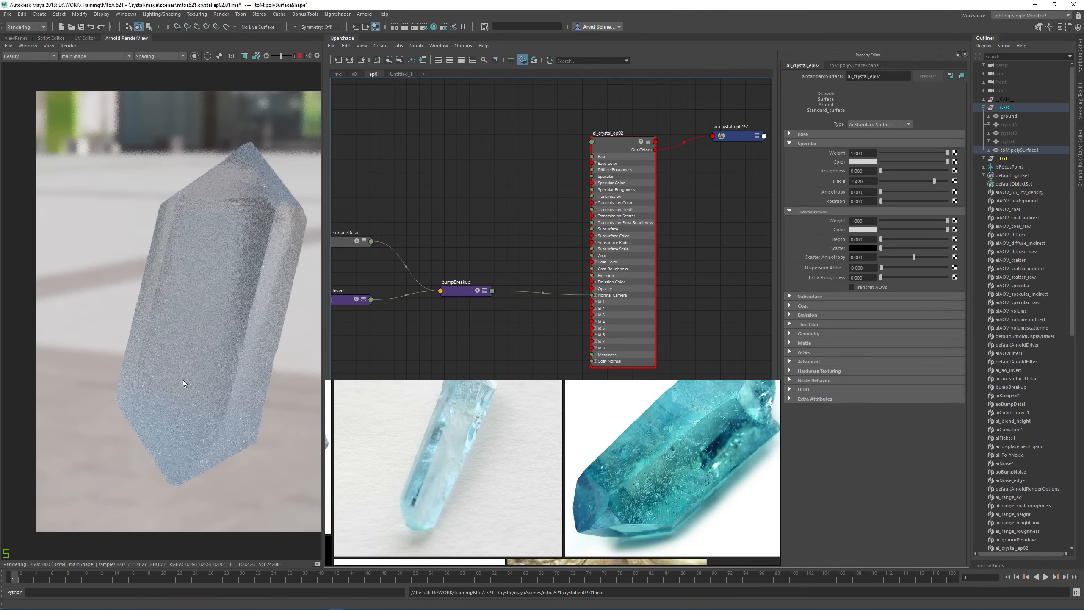
{"action": "left_click", "coordinate": [80, 28]}
Disconnect bumpBreakup from the Normal Camera input of ai_crystal_ep02 and reselect the shader
{"action": "left_click_drag", "start_coordinate": [549, 319], "coordinate": [544, 328], "text": "ctrl+alt+shift"}
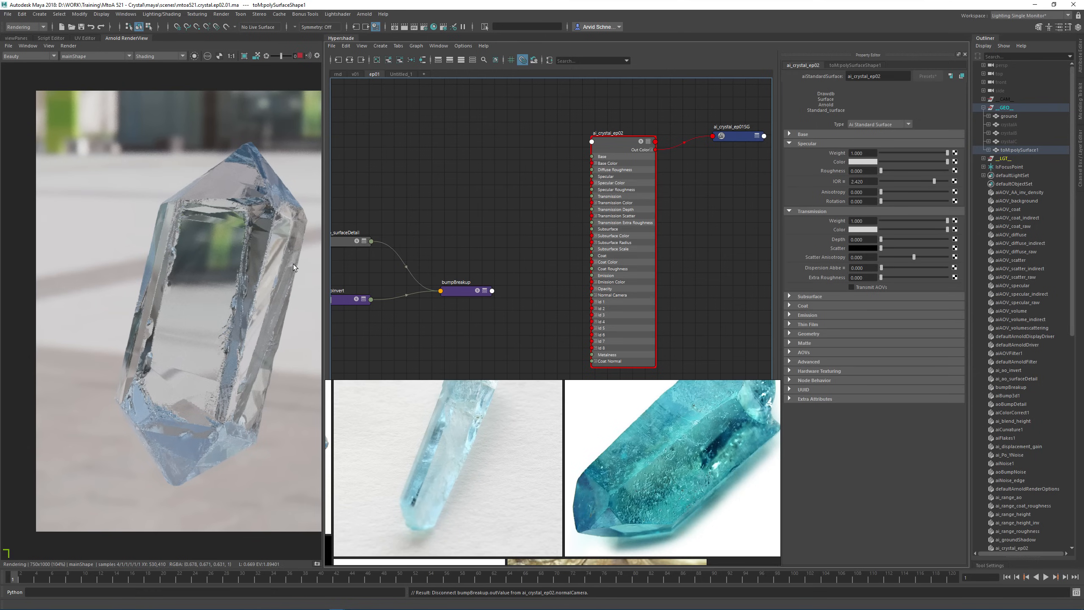
{"action": "middle_click_drag", "start_coordinate": [290, 313], "coordinate": [279, 299]}
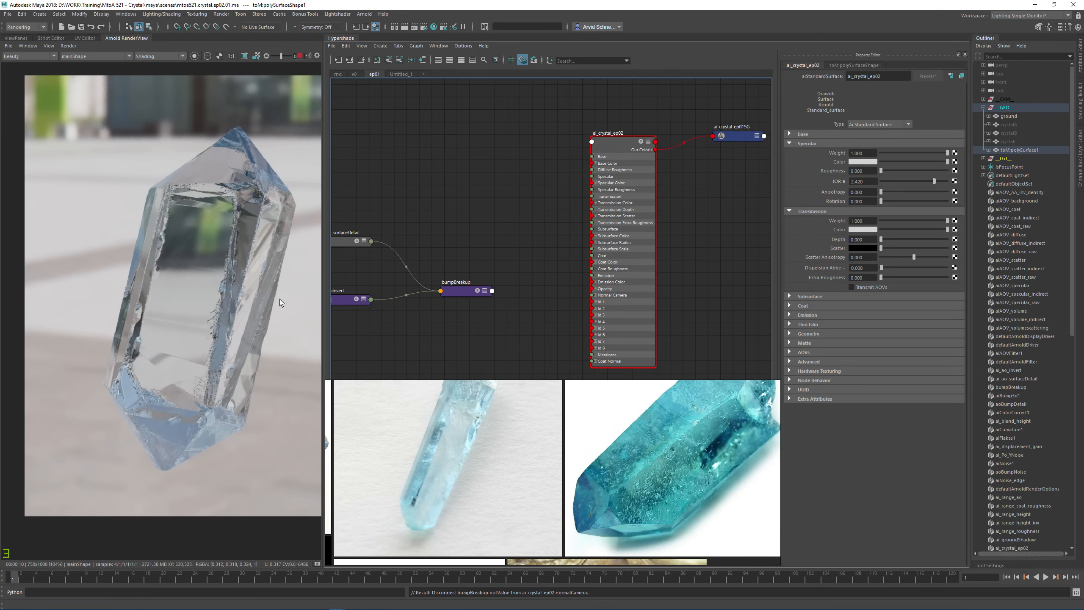
{"action": "middle_click_drag", "start_coordinate": [494, 241], "coordinate": [556, 204], "text": "alt"}
{"action": "right_click_drag", "start_coordinate": [543, 227], "coordinate": [615, 227], "text": "alt"}
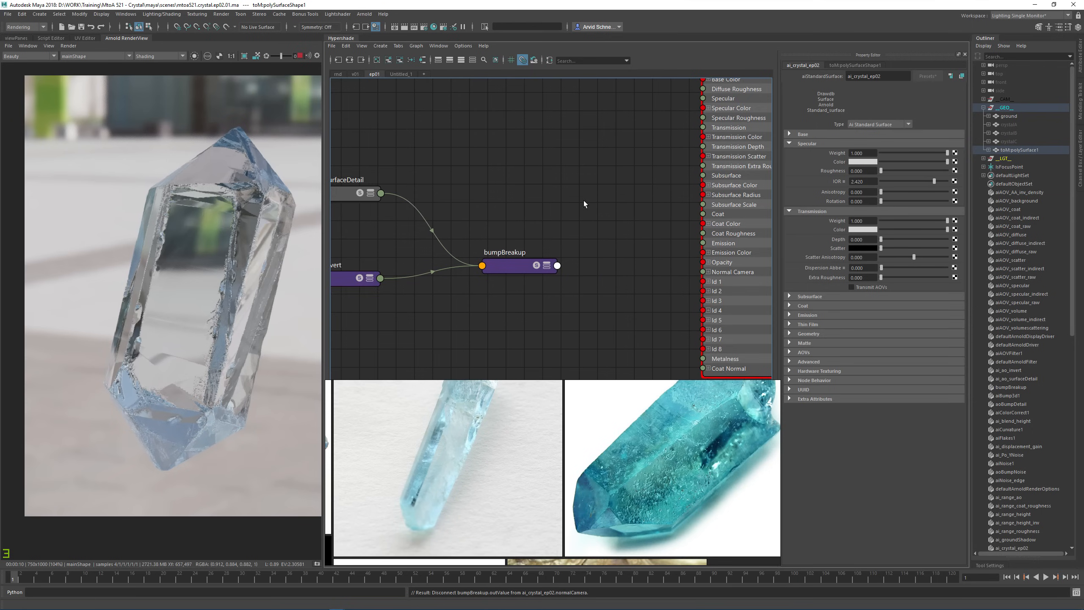
{"action": "middle_click_drag", "start_coordinate": [583, 204], "coordinate": [389, 301], "text": "alt"}
{"action": "left_click", "coordinate": [709, 232]}
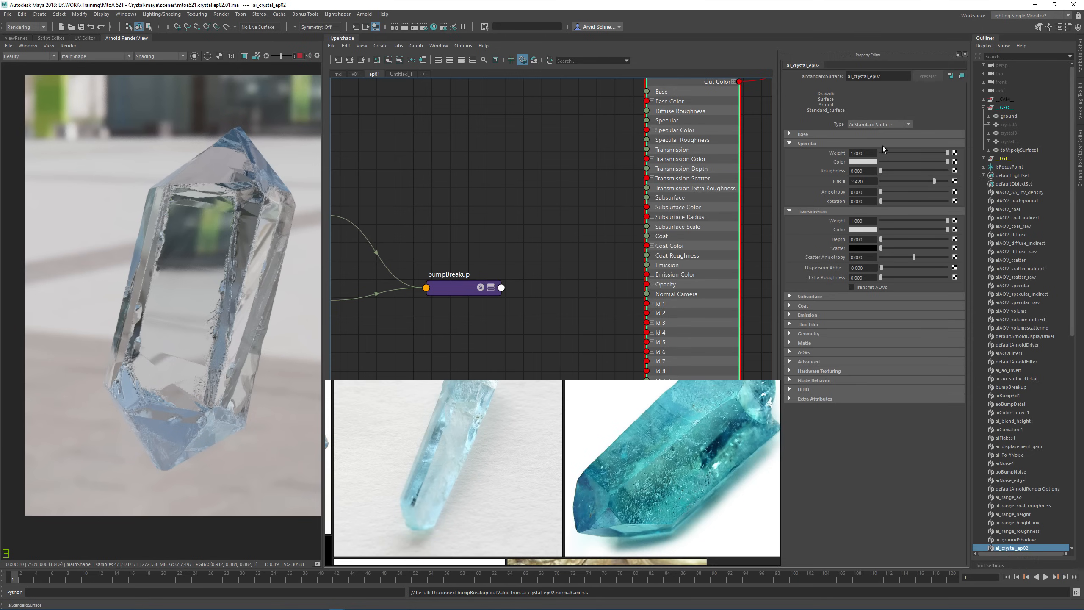
Try specular roughness values of 0.24 and 0.14 on the transmissive crystal within small render regions
{"action": "left_click_drag", "start_coordinate": [114, 233], "coordinate": [301, 276]}
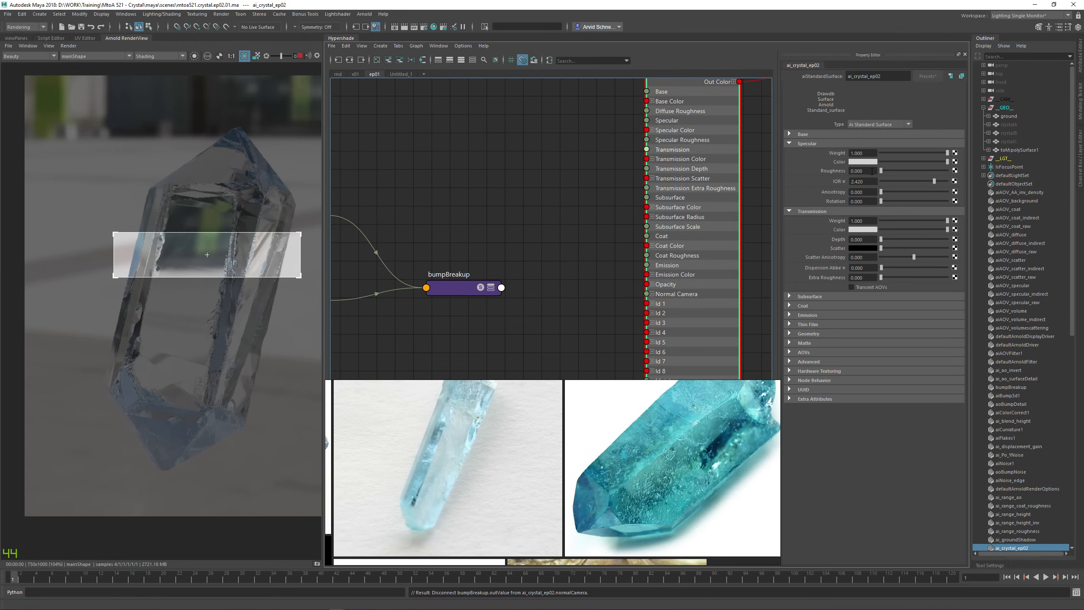
{"action": "left_click_drag", "start_coordinate": [881, 171], "coordinate": [897, 171]}
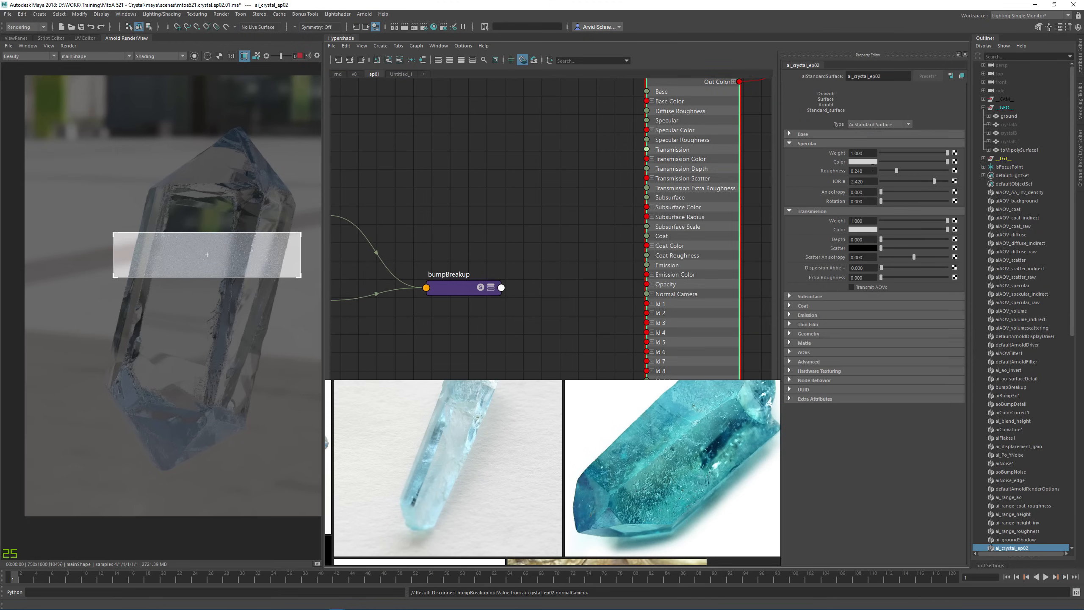
{"action": "left_click_drag", "start_coordinate": [873, 168], "coordinate": [866, 174], "text": "ctrl"}
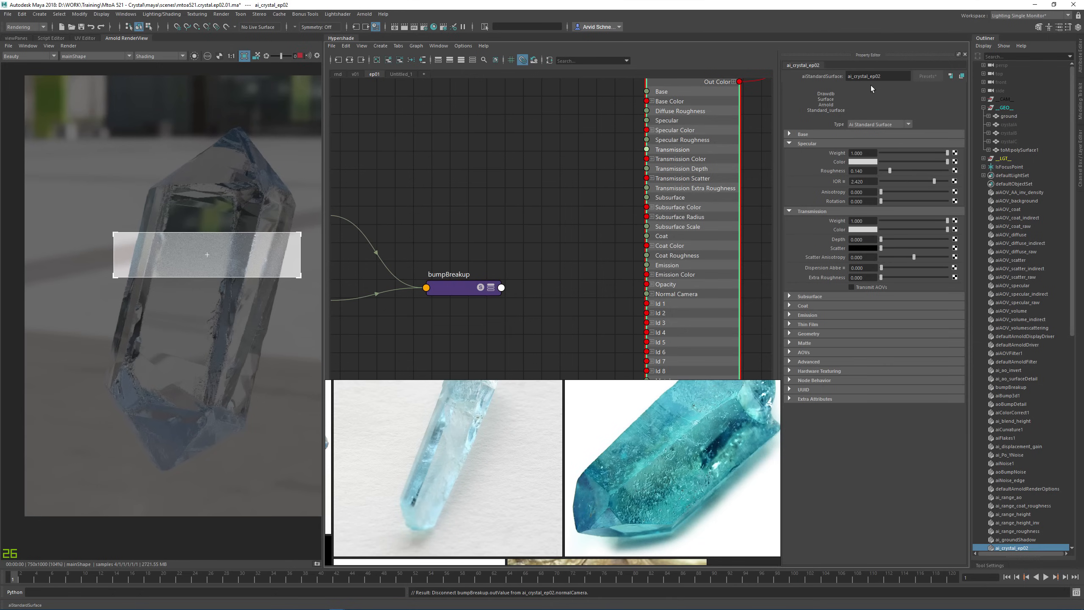
{"action": "left_click_drag", "start_coordinate": [137, 158], "coordinate": [277, 227]}
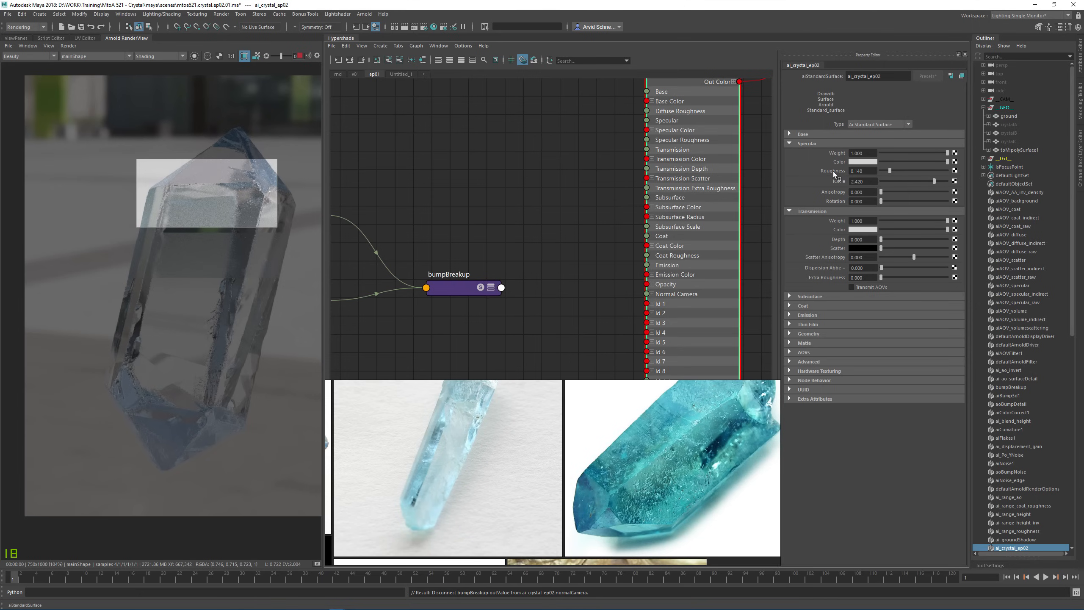
Set the shader's specular weight and roughness to 0 and its specular color to black
{"action": "left_click_drag", "start_coordinate": [887, 171], "coordinate": [871, 152]}
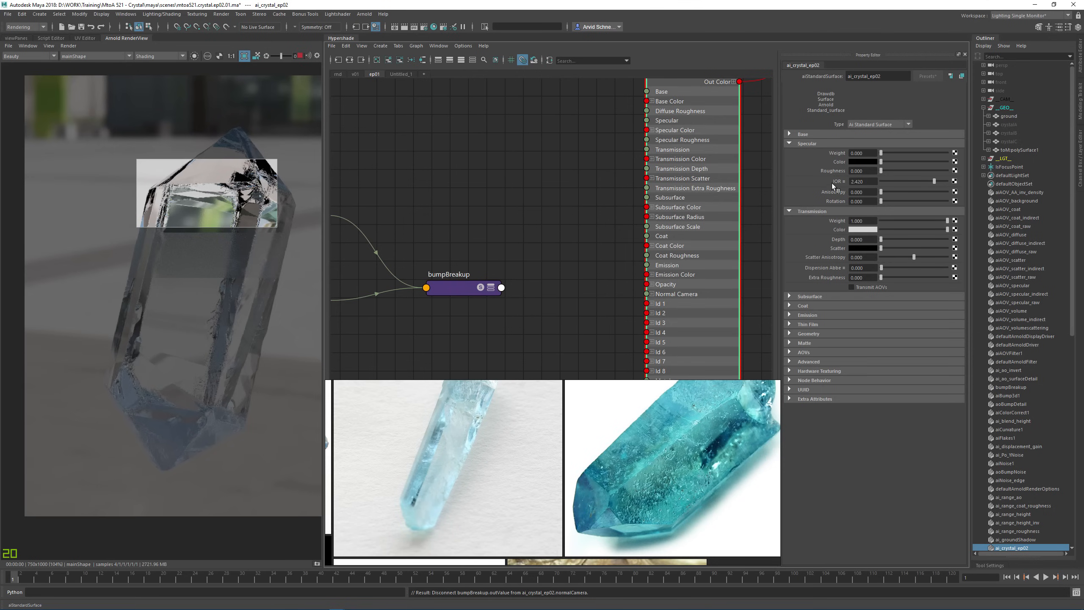
{"action": "left_click_drag", "start_coordinate": [868, 181], "coordinate": [834, 184]}
{"action": "left_click", "coordinate": [801, 144]}
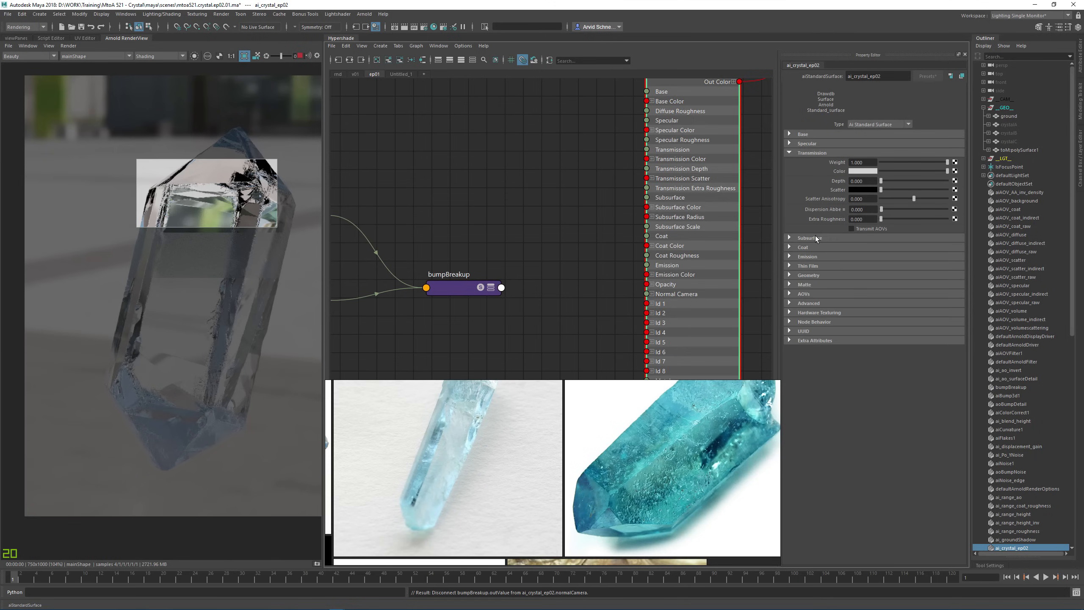
Set the shader's coat weight to 1 and its coat IOR to the Diamond preset
{"action": "left_click", "coordinate": [802, 247]}
{"action": "left_click", "coordinate": [867, 257]}
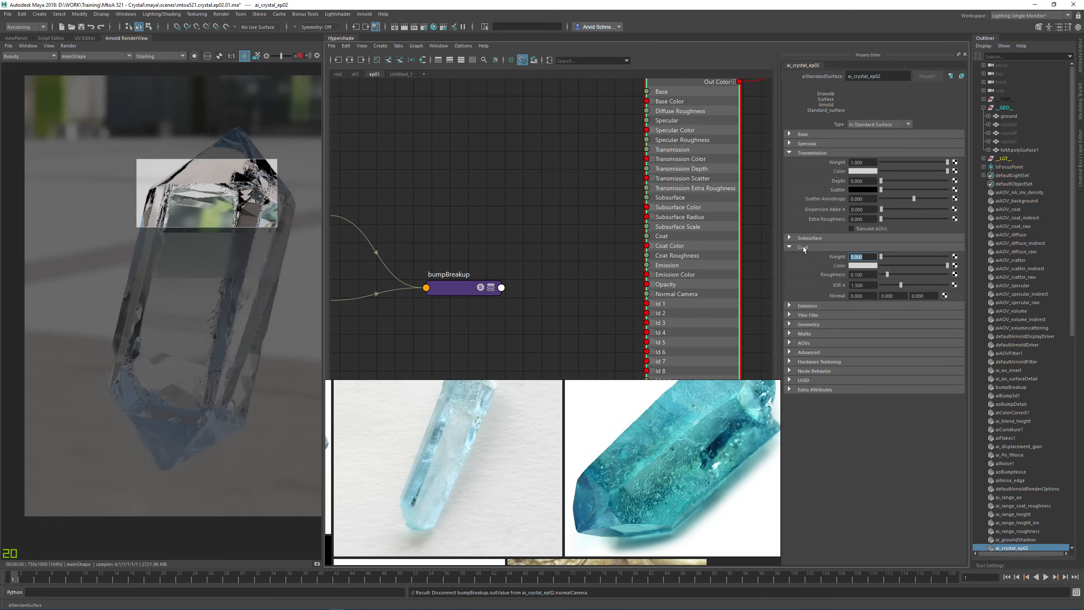
{"action": "type", "text": "1"}
{"action": "key", "text": "Return"}
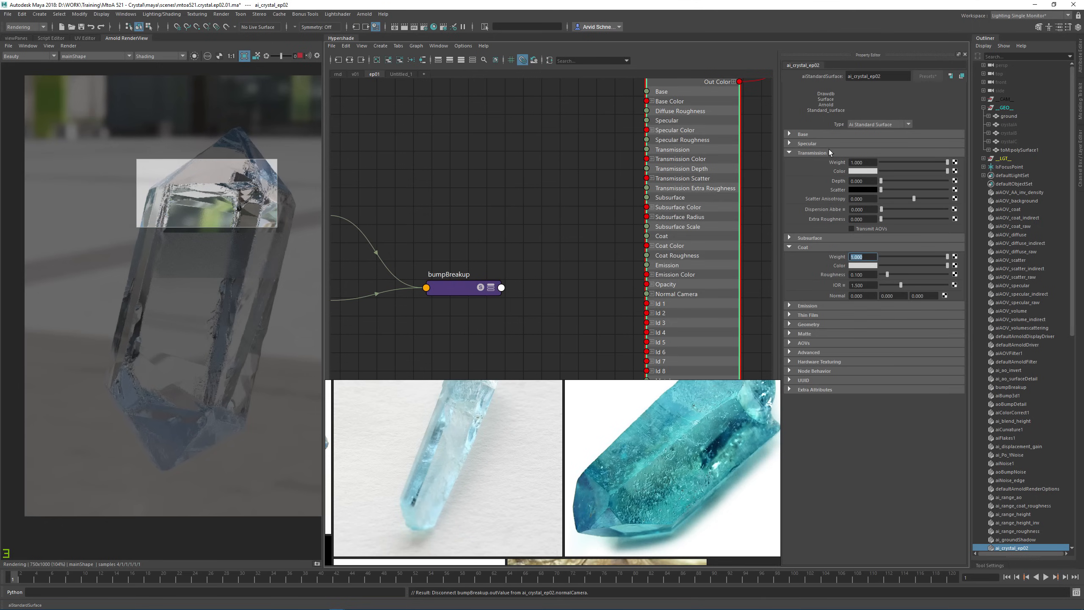
{"action": "left_click", "coordinate": [843, 284]}
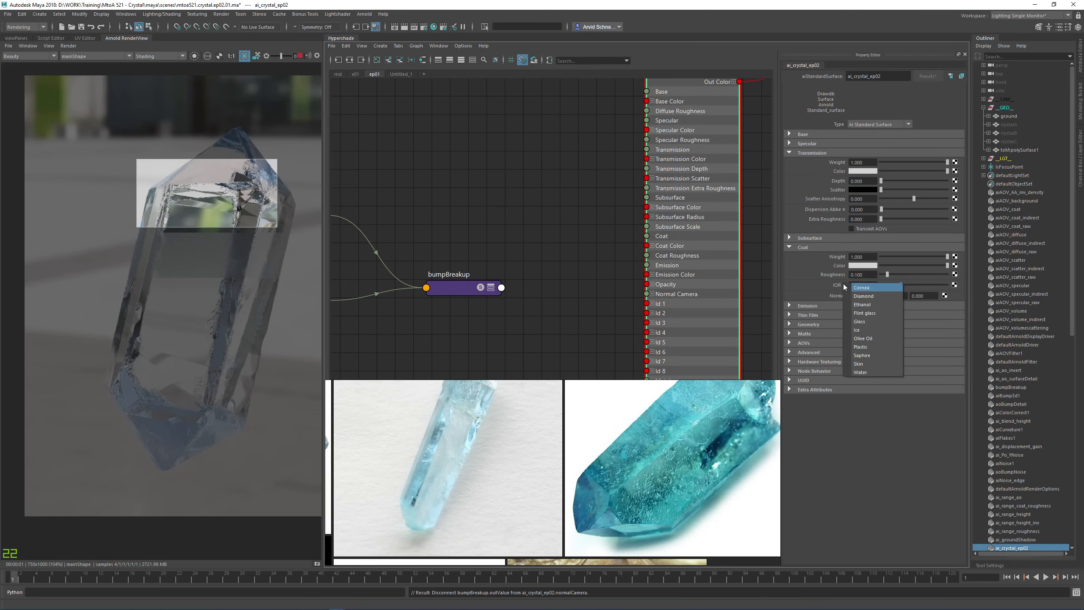
{"action": "left_click", "coordinate": [873, 295]}
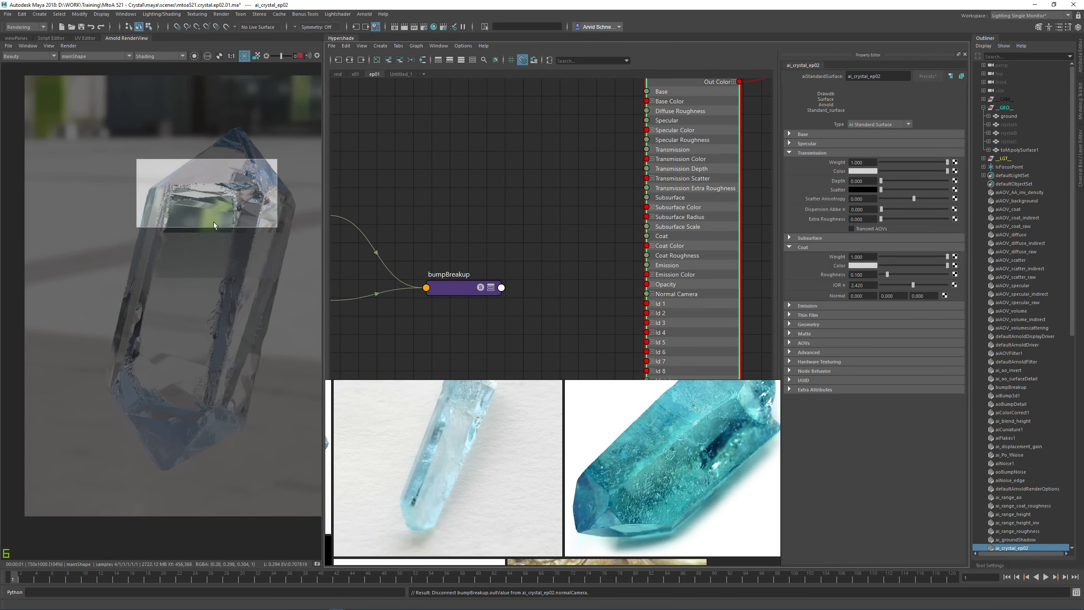
Test coat roughness in render regions on the crystal's upper and lower ends, trying about 0.57 and lowering it to about 0.12
{"action": "left_click", "coordinate": [184, 294], "text": "shift"}
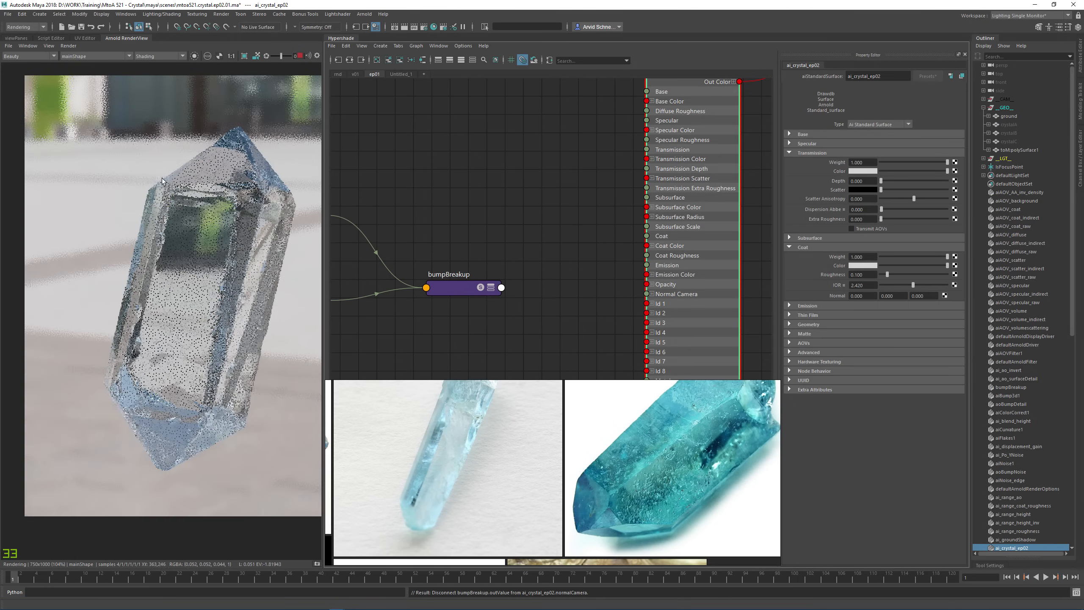
{"action": "left_click_drag", "start_coordinate": [127, 168], "coordinate": [285, 246]}
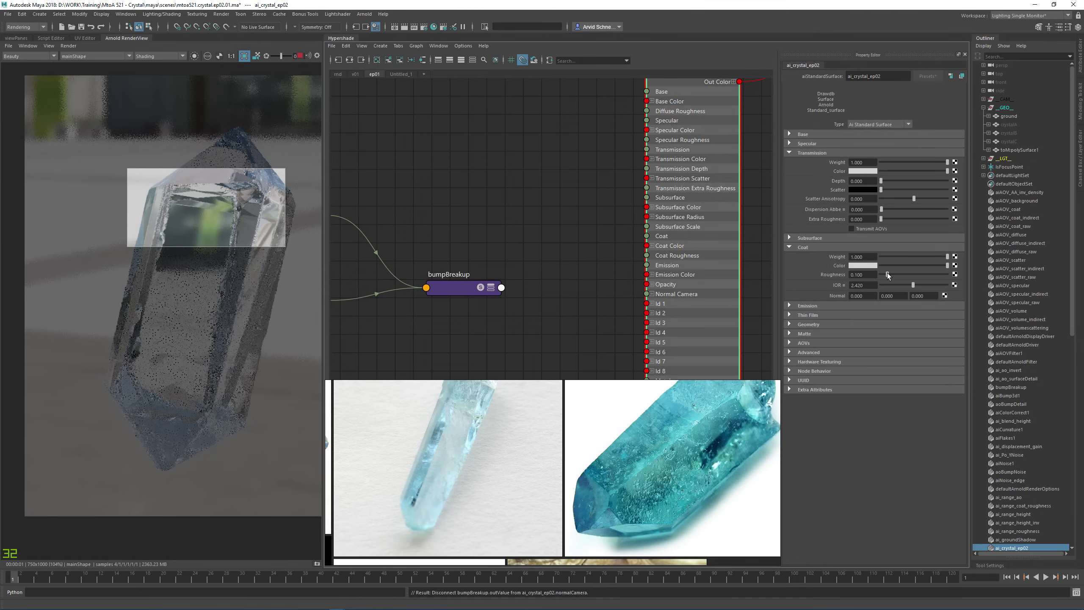
{"action": "left_click_drag", "start_coordinate": [884, 275], "coordinate": [923, 274]}
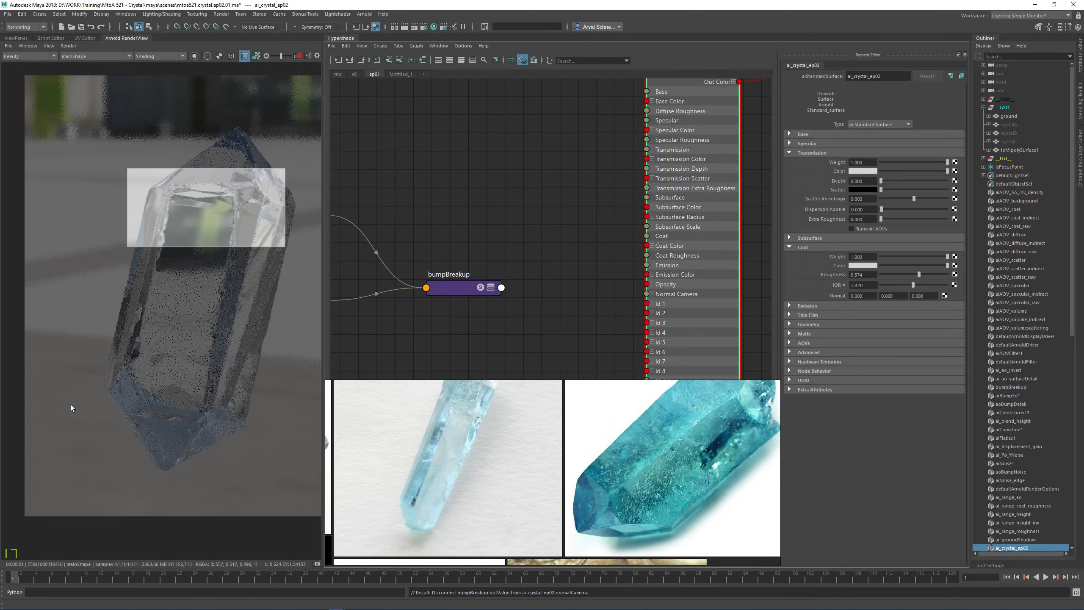
{"action": "left_click_drag", "start_coordinate": [151, 370], "coordinate": [235, 458]}
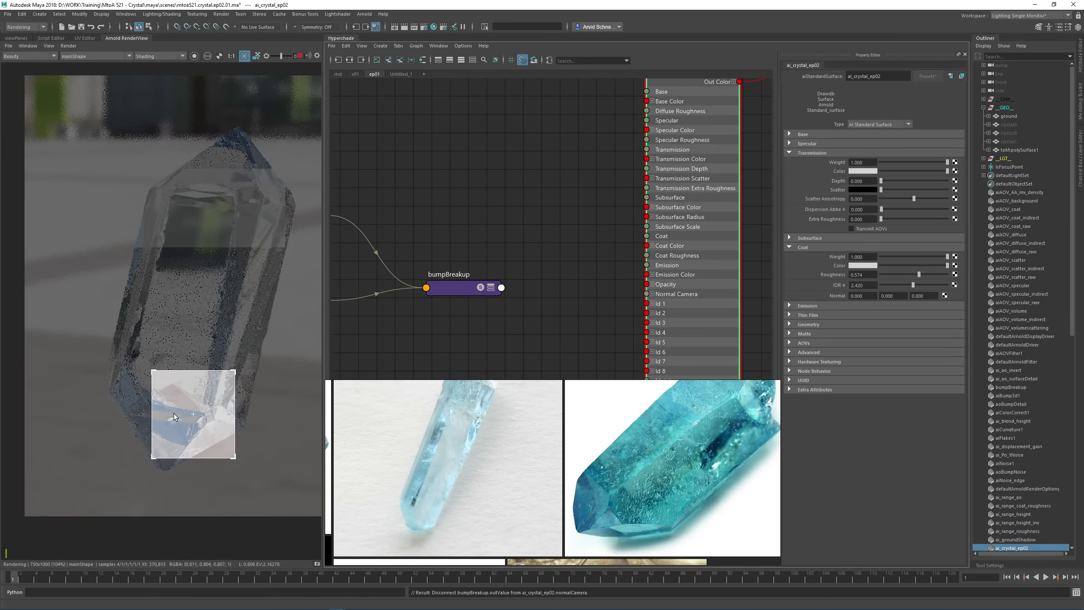
{"action": "left_click_drag", "start_coordinate": [911, 275], "coordinate": [888, 274]}
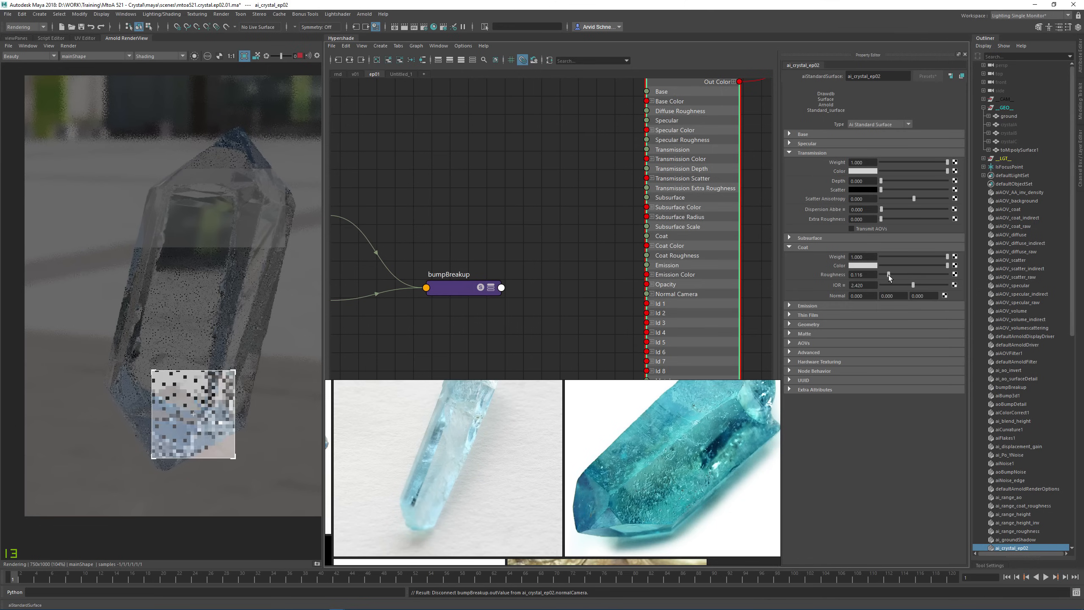
Set the coat roughness to 0.25, clear the render region to render the whole crystal, and save the scene
{"action": "type", "text": "0.25"}
{"action": "key", "text": "Return"}
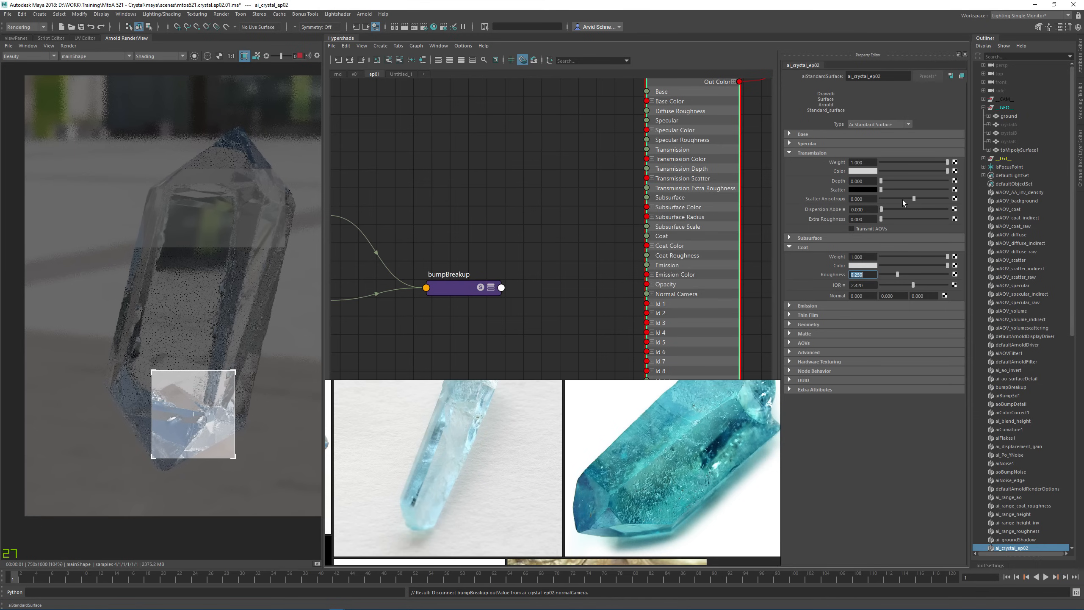
{"action": "left_click", "coordinate": [287, 396]}
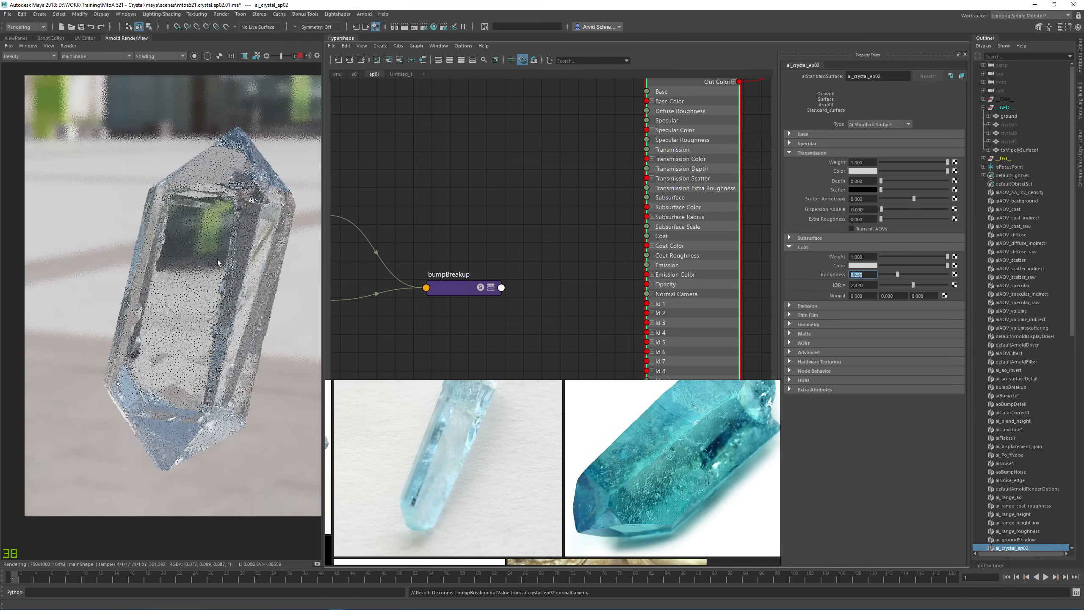
{"action": "left_click", "coordinate": [81, 27]}
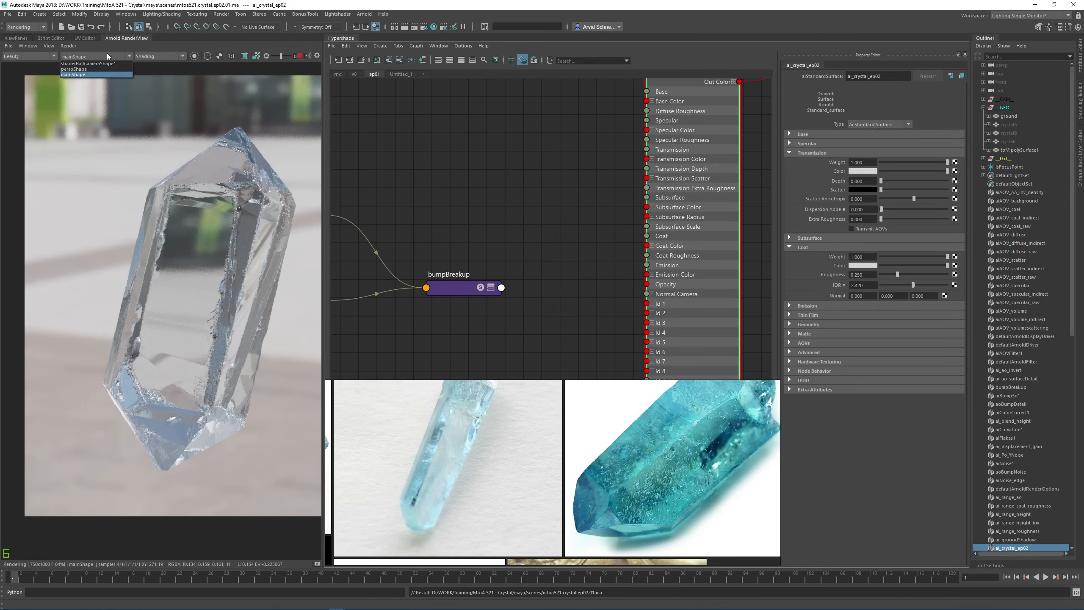
{"action": "left_click", "coordinate": [143, 56]}
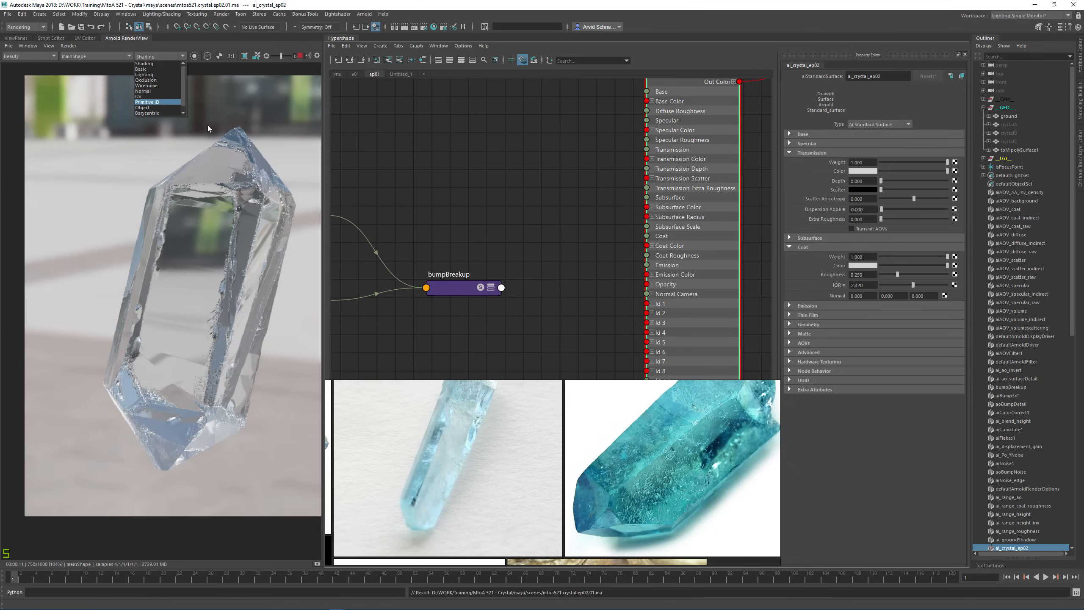
{"action": "left_click", "coordinate": [474, 206]}
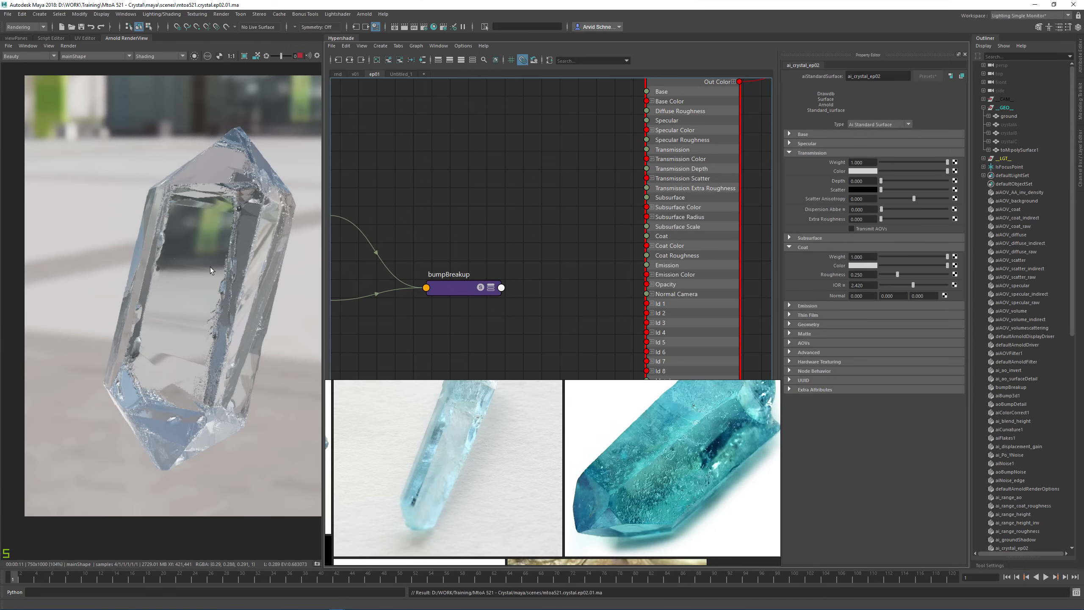
Expand the bumpBreakup node and connect its Out Value to the crystal shader's Normal Camera
{"action": "middle_click_drag", "start_coordinate": [555, 229], "coordinate": [617, 208], "text": "alt"}
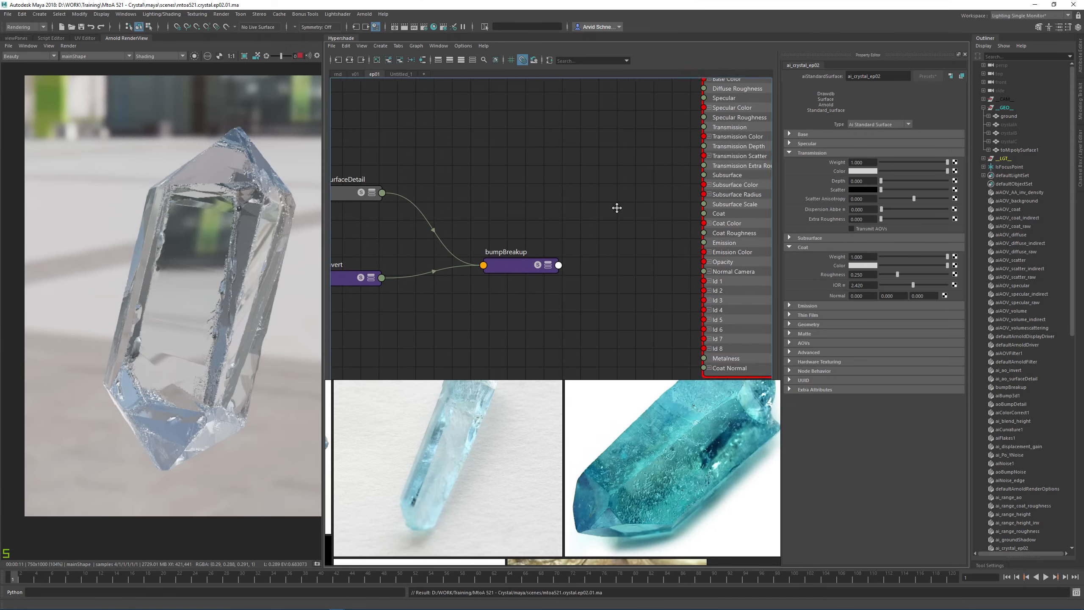
{"action": "left_click", "coordinate": [514, 268]}
{"action": "left_click", "coordinate": [564, 267]}
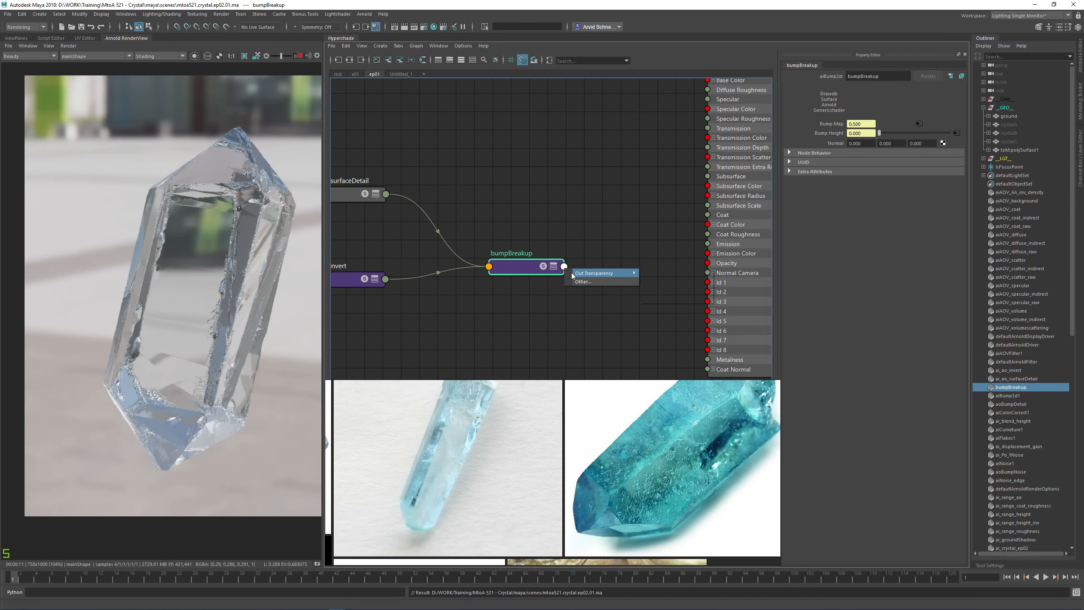
{"action": "left_click", "coordinate": [528, 268]}
{"action": "key", "text": "3"}
{"action": "left_click", "coordinate": [562, 307]}
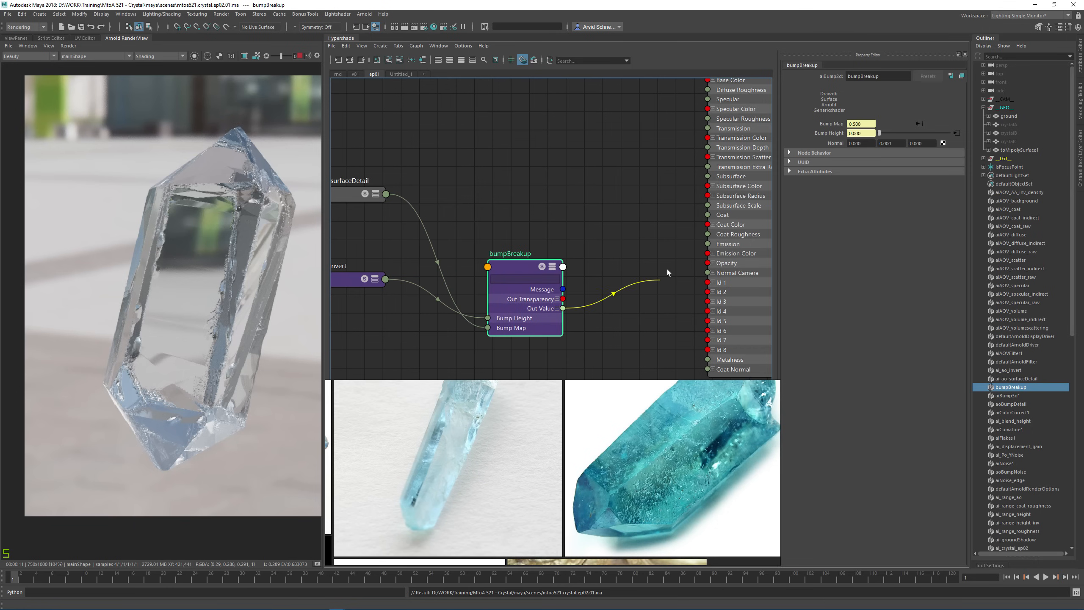
{"action": "middle_click_drag", "start_coordinate": [653, 253], "coordinate": [591, 220], "text": "alt"}
{"action": "left_click", "coordinate": [645, 240]}
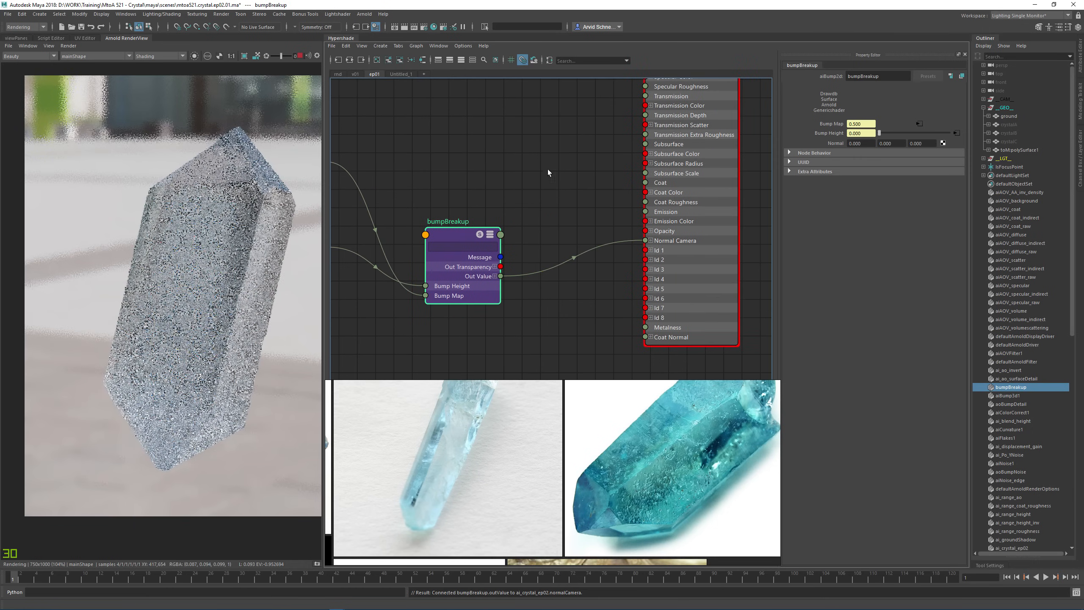
Set the first Input 2 value of the bumpInvert node to -0.2 to weaken the bump
{"action": "middle_click_drag", "start_coordinate": [631, 162], "coordinate": [742, 185], "text": "alt"}
{"action": "right_click_drag", "start_coordinate": [528, 216], "coordinate": [520, 210], "text": "alt"}
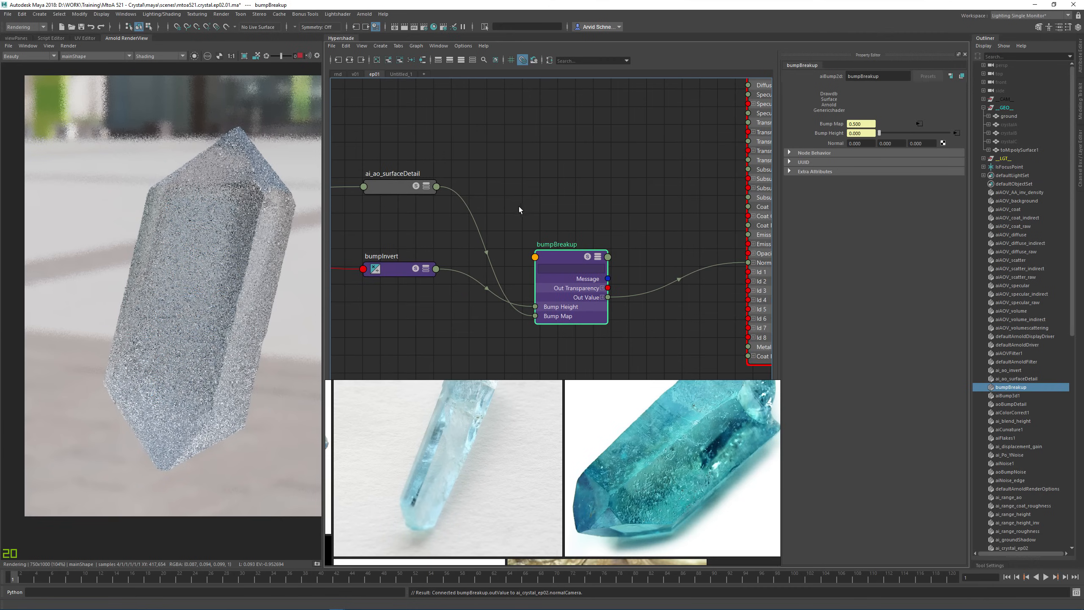
{"action": "middle_click_drag", "start_coordinate": [642, 181], "coordinate": [644, 183], "text": "alt"}
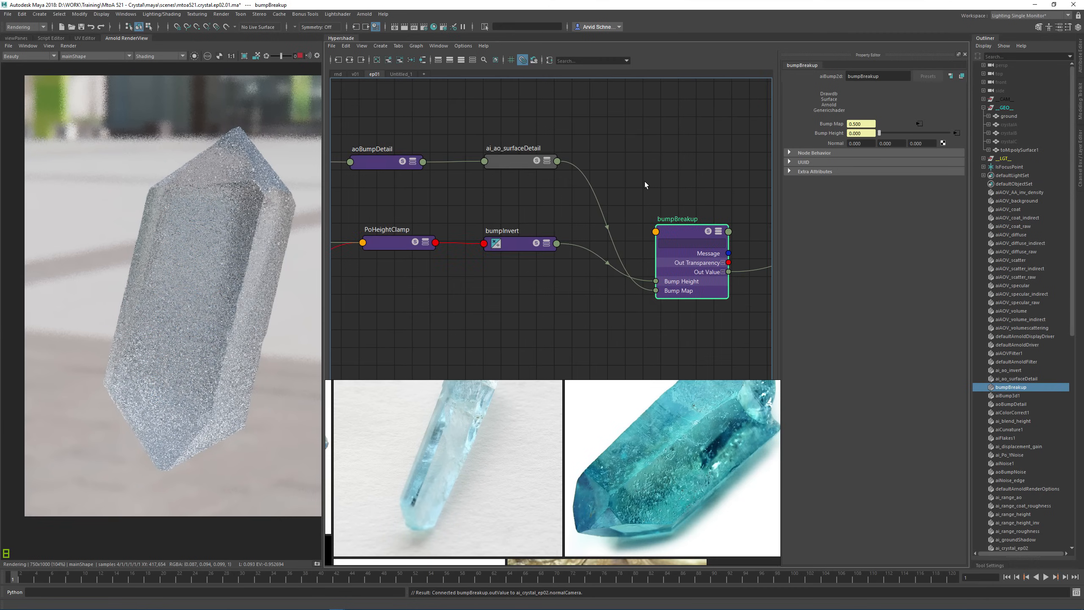
{"action": "left_click", "coordinate": [517, 246]}
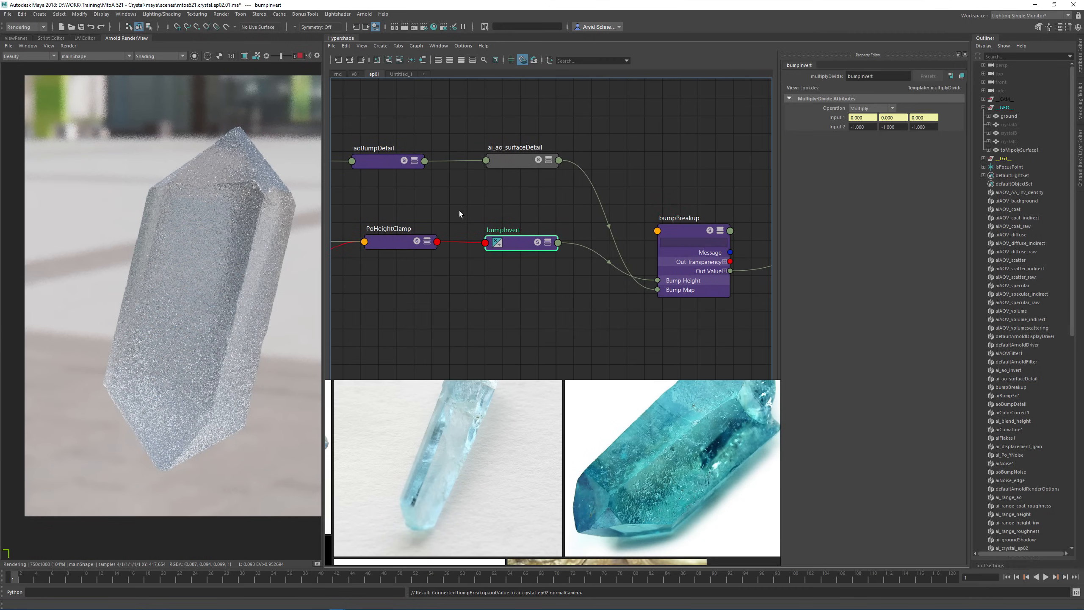
{"action": "middle_click_drag", "start_coordinate": [459, 210], "coordinate": [478, 217], "text": "alt"}
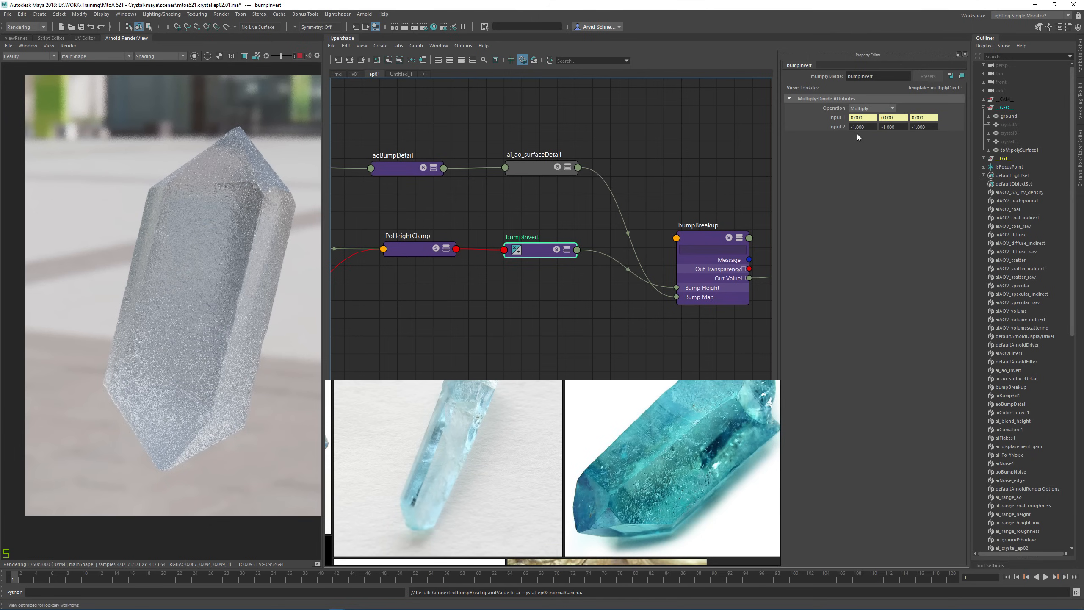
{"action": "left_click_drag", "start_coordinate": [867, 127], "coordinate": [786, 130]}
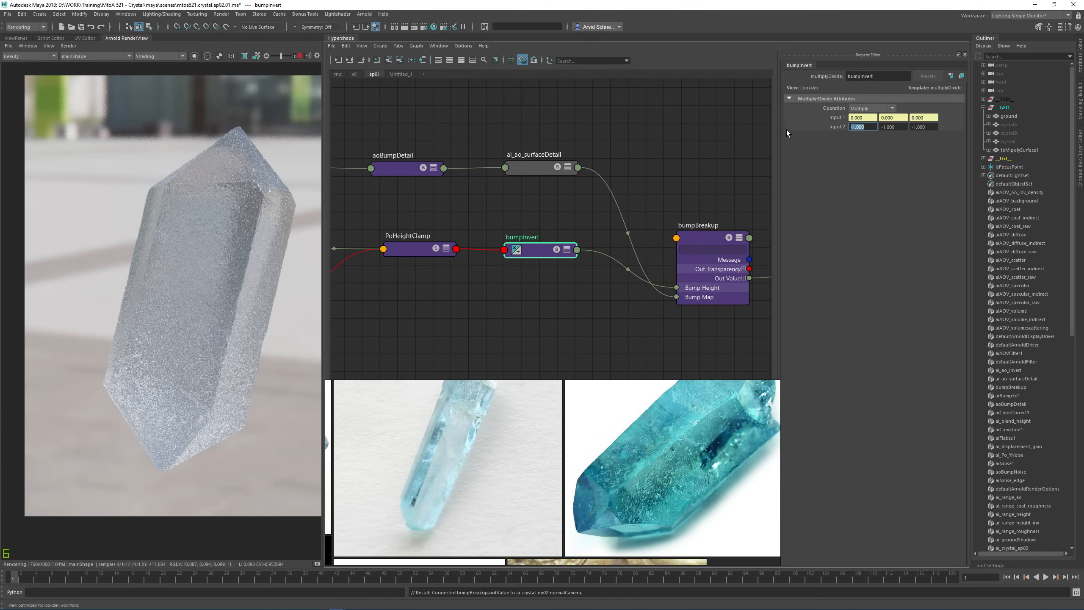
{"action": "type", "text": "-0.2"}
{"action": "key", "text": "Return"}
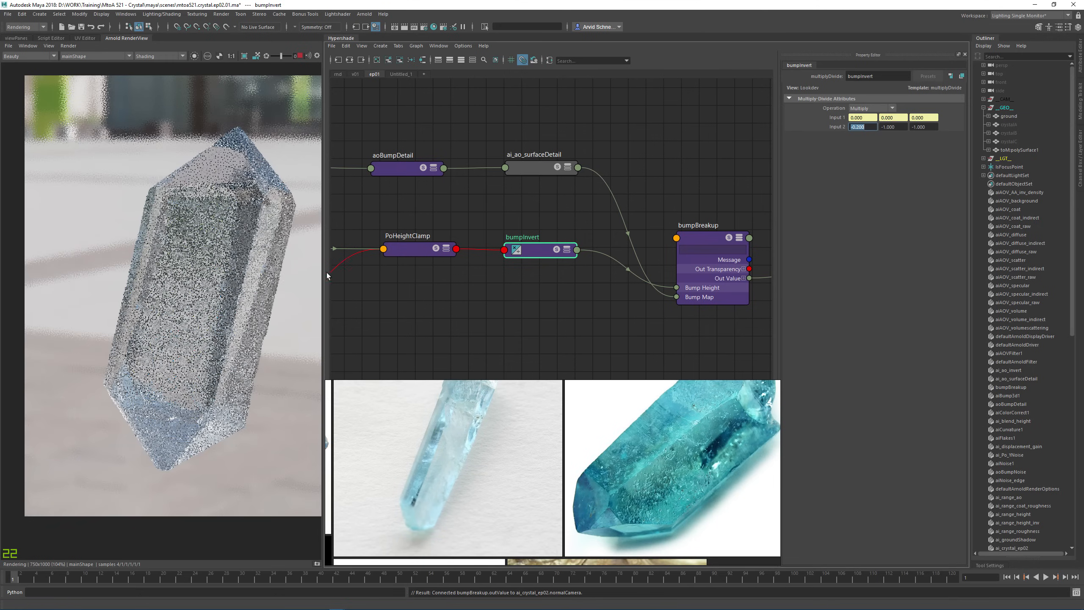
Test bumpInvert's first Input 2 value at 0 and -0.025 within small render regions on the crystal
{"action": "left_click_drag", "start_coordinate": [151, 345], "coordinate": [223, 404]}
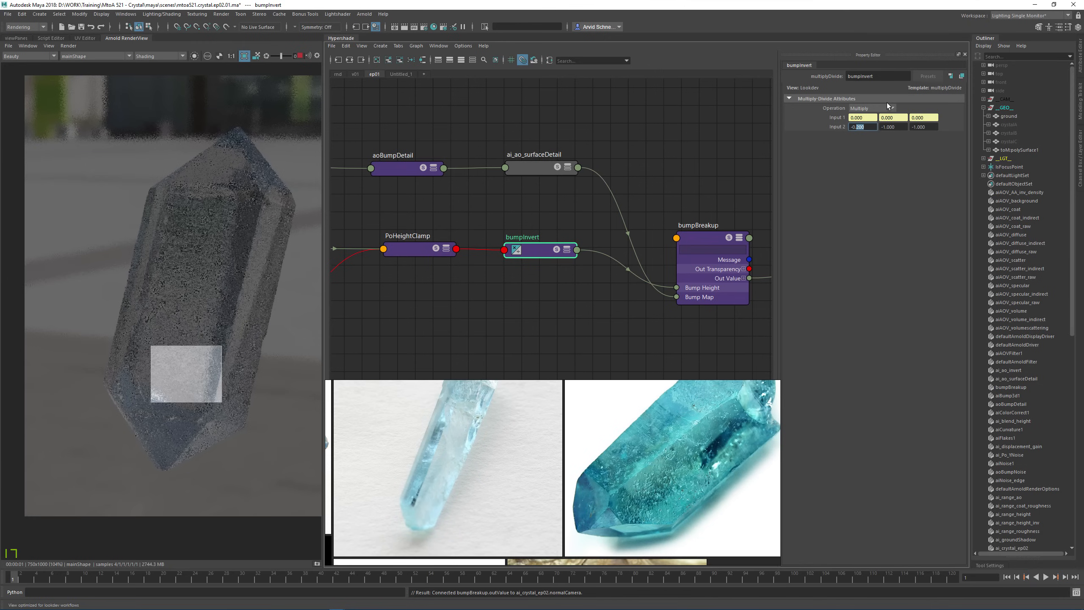
{"action": "type", "text": "0"}
{"action": "key", "text": "Return"}
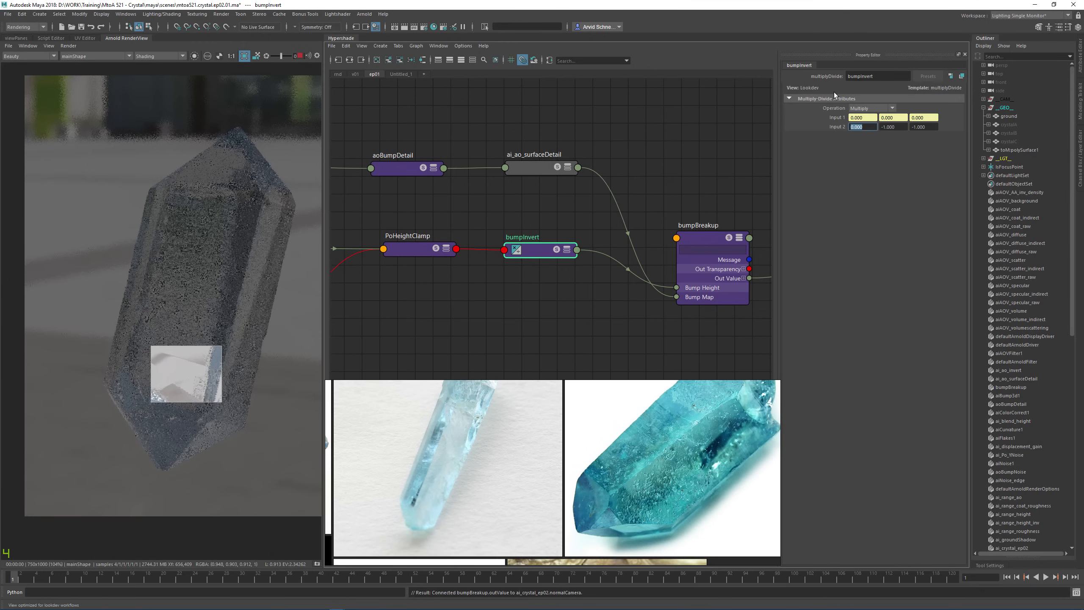
{"action": "type", "text": "-0.025"}
{"action": "key", "text": "Return"}
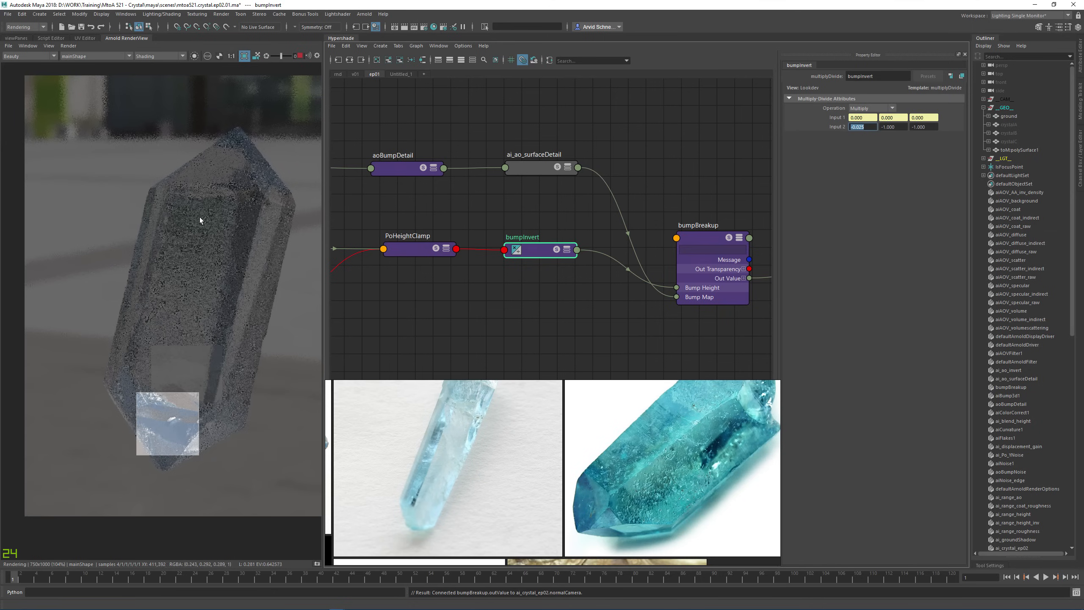
{"action": "left_click_drag", "start_coordinate": [146, 152], "coordinate": [256, 234]}
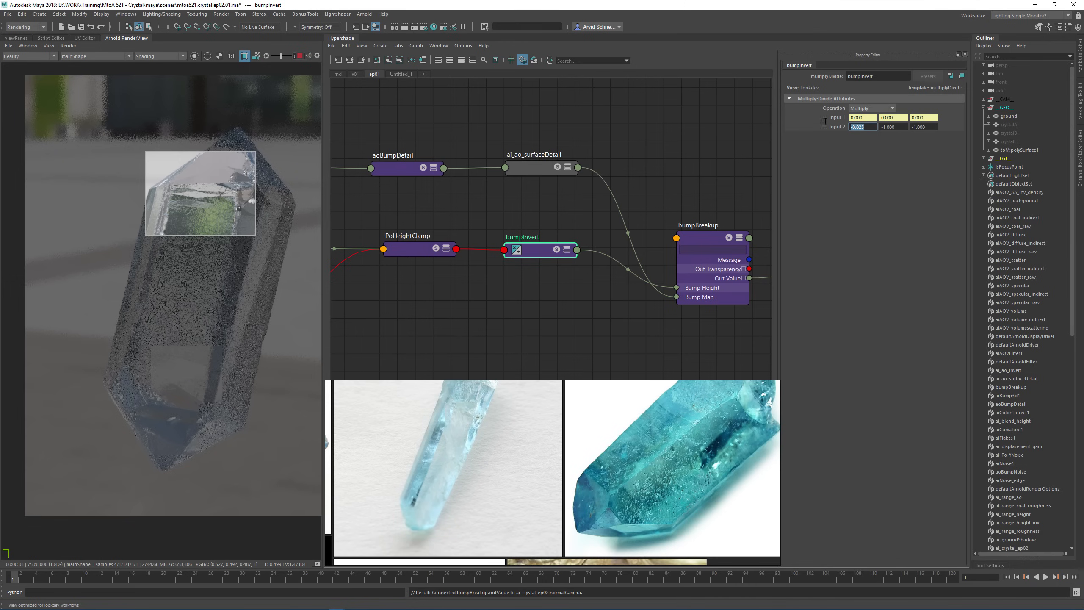
Set the remaining two Input 2 values of bumpInvert to -0.025 and render the lower end, followed by the whole crystal
{"action": "key", "text": "Tab"}
{"action": "type", "text": "-0.025"}
{"action": "key", "text": "Tab"}
{"action": "type", "text": "-0.025"}
{"action": "left_click", "coordinate": [905, 126]}
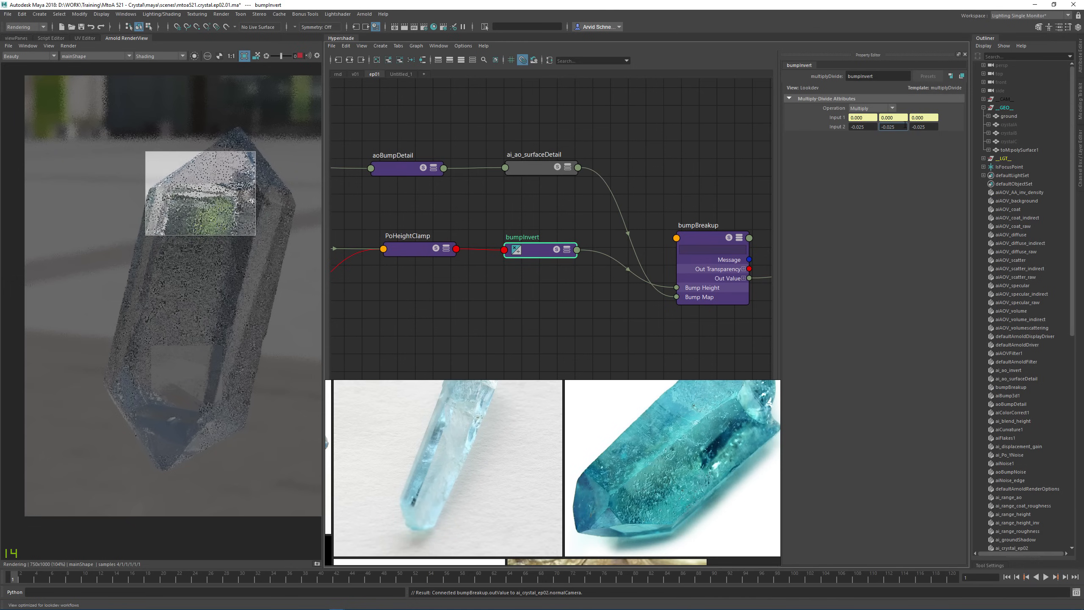
{"action": "left_click_drag", "start_coordinate": [127, 348], "coordinate": [231, 478]}
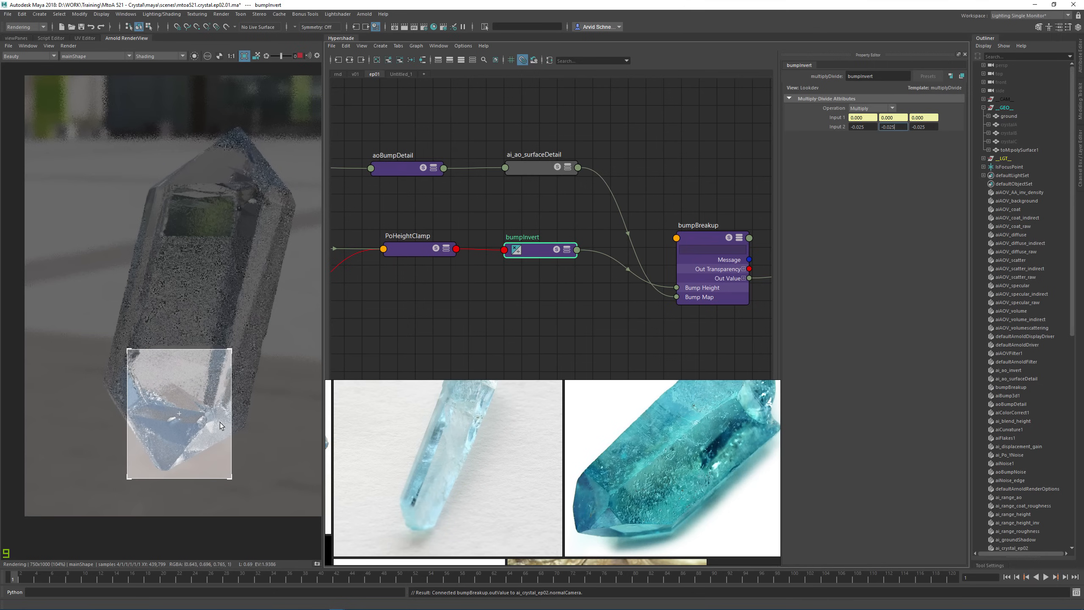
{"action": "left_click", "coordinate": [239, 401]}
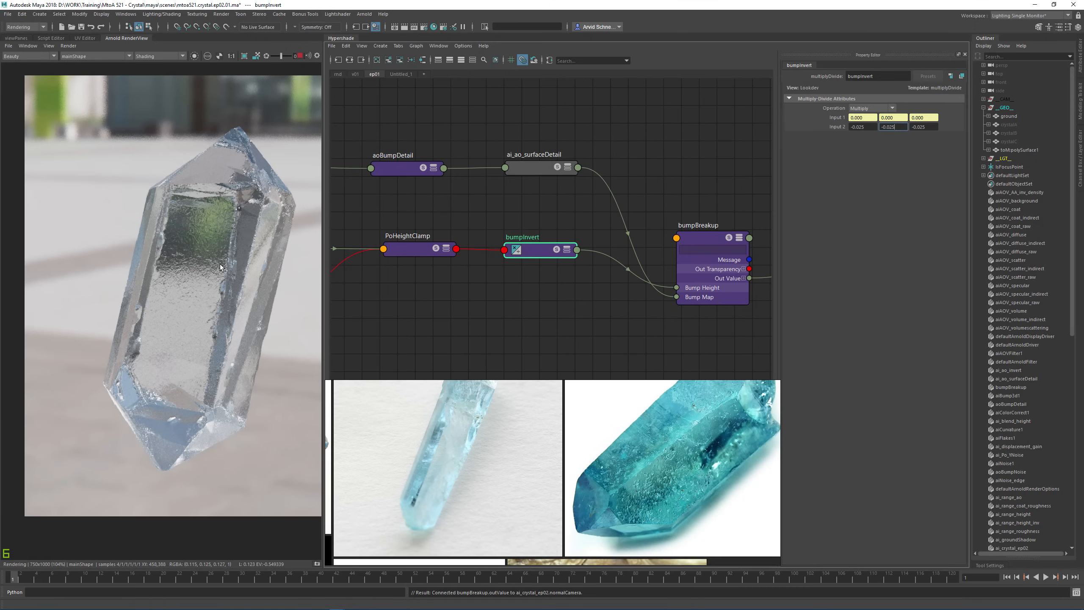
Connect bumpBreakup's Out Value to the crystal shader's Coat Normal as well
{"action": "middle_click_drag", "start_coordinate": [618, 203], "coordinate": [588, 215], "text": "alt"}
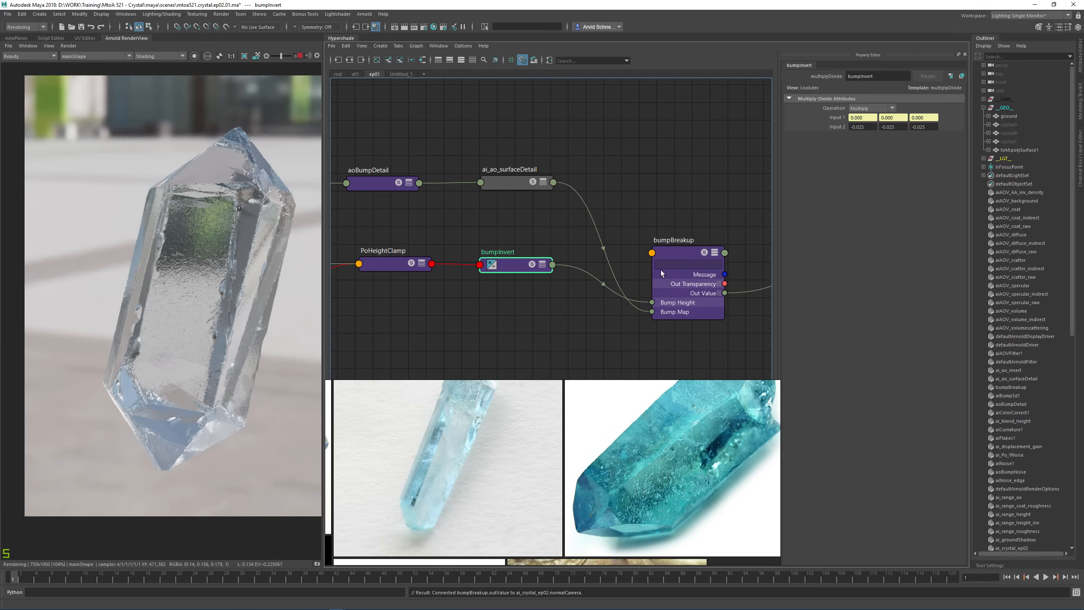
{"action": "middle_click_drag", "start_coordinate": [655, 202], "coordinate": [560, 188], "text": "alt"}
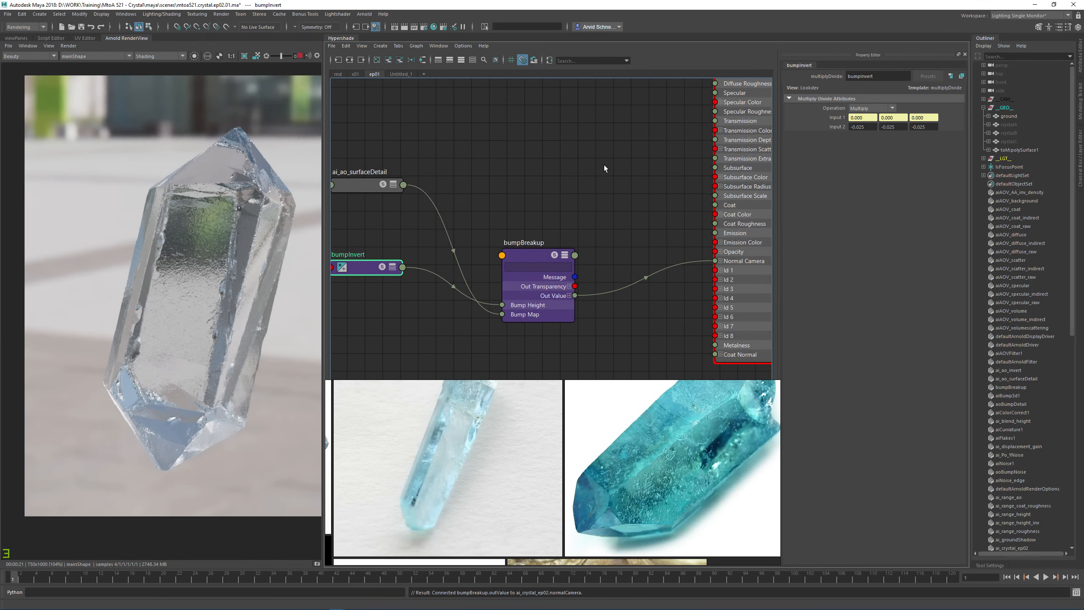
{"action": "middle_click_drag", "start_coordinate": [616, 142], "coordinate": [550, 188], "text": "alt"}
{"action": "scroll", "coordinate": [604, 167], "scroll_direction": "down", "scroll_amount": 1}
{"action": "middle_click_drag", "start_coordinate": [542, 242], "coordinate": [534, 186], "text": "alt"}
{"action": "scroll", "coordinate": [535, 201], "scroll_direction": "up", "scroll_amount": 3}
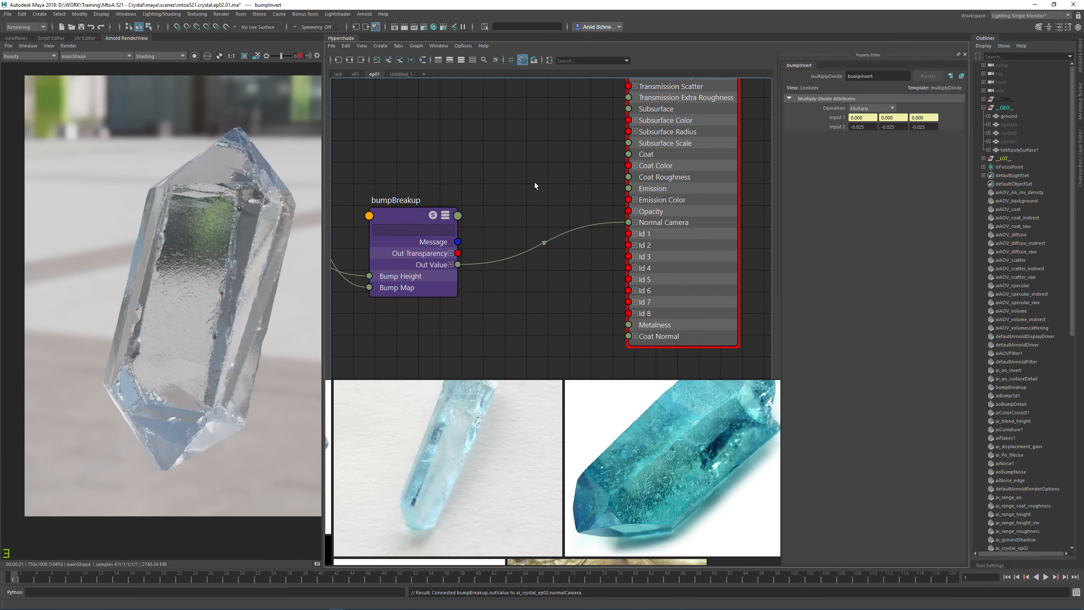
{"action": "left_click_drag", "start_coordinate": [457, 264], "coordinate": [629, 336]}
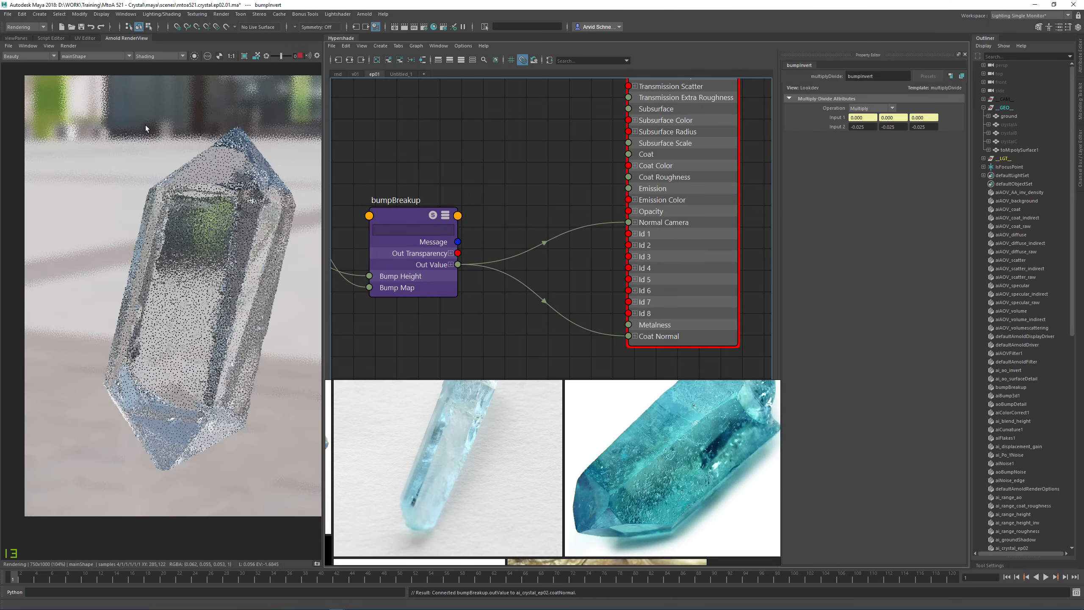
Disconnect bumpBreakup from the shader's Normal Camera and check the coat-only bump in render regions on both crystal ends
{"action": "left_click_drag", "start_coordinate": [145, 127], "coordinate": [284, 224]}
{"action": "left_click_drag", "start_coordinate": [536, 215], "coordinate": [558, 265], "text": "ctrl+alt+shift"}
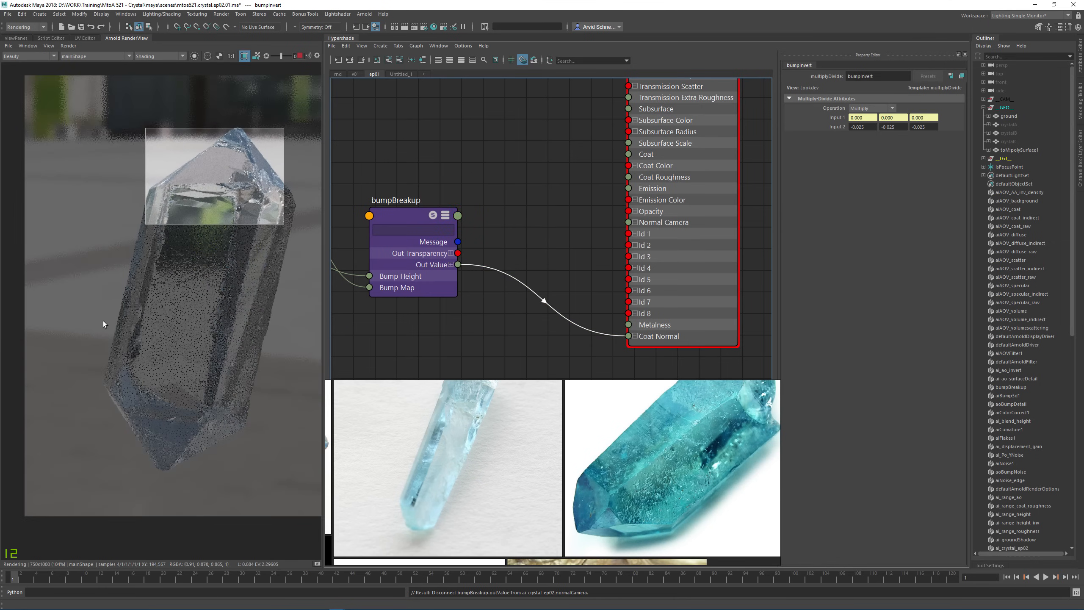
{"action": "left_click_drag", "start_coordinate": [120, 321], "coordinate": [235, 443]}
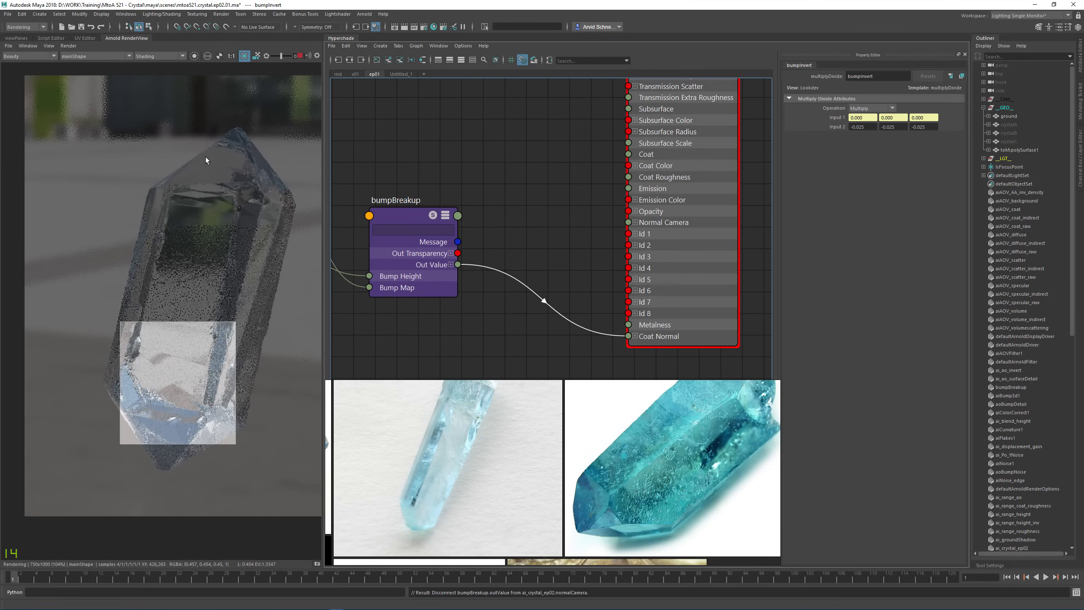
{"action": "left_click_drag", "start_coordinate": [282, 267], "coordinate": [282, 264]}
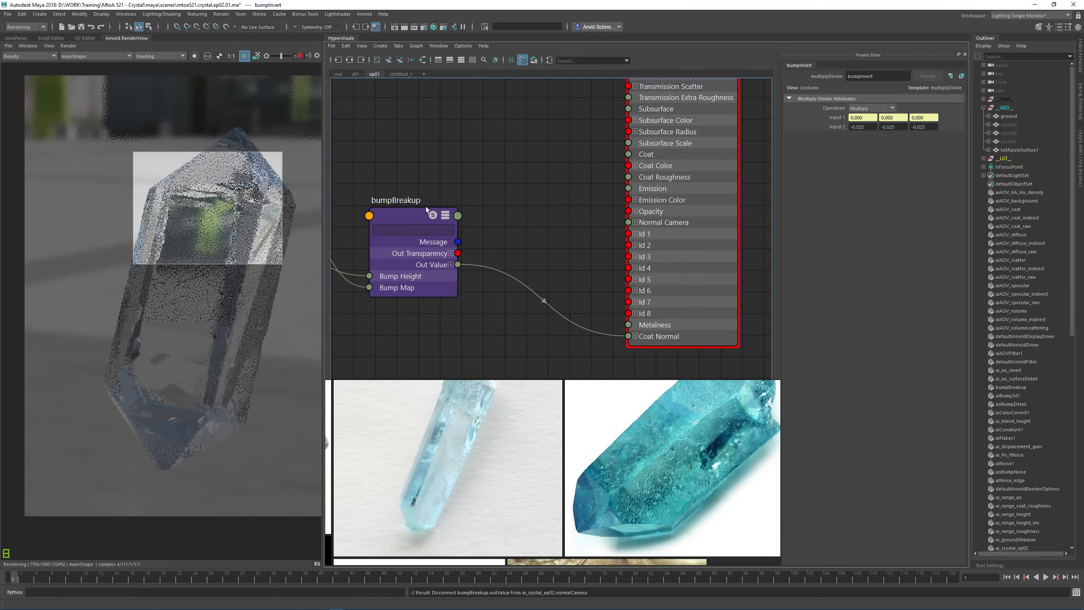
Set all three Input 2 values of bumpInvert to -1 and render a region around the crystal's lower end
{"action": "middle_click_drag", "start_coordinate": [525, 176], "coordinate": [668, 195], "text": "alt"}
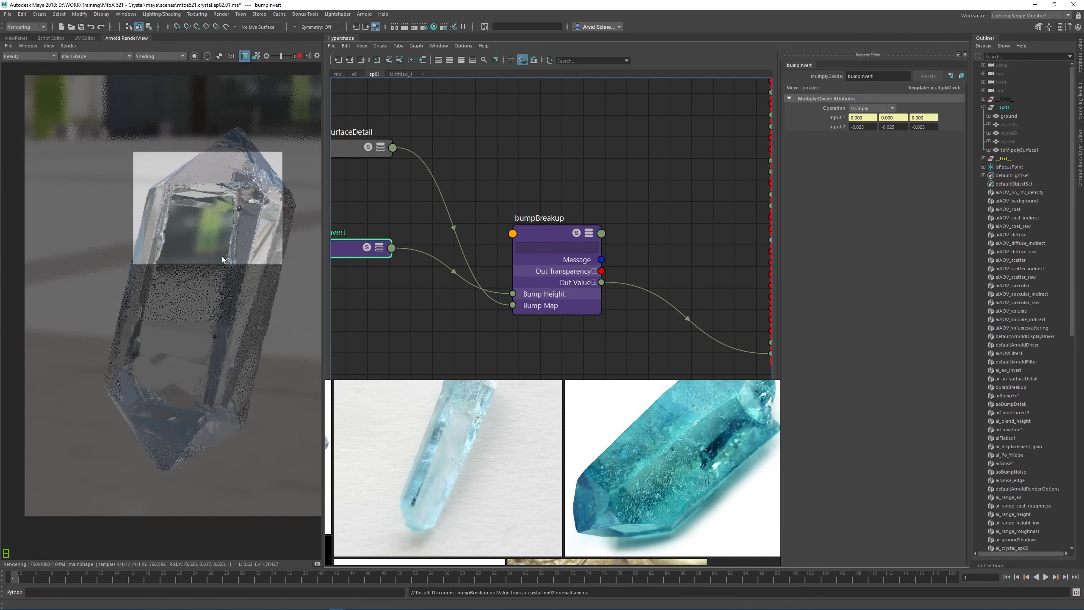
{"action": "middle_click_drag", "start_coordinate": [448, 189], "coordinate": [547, 171], "text": "alt"}
{"action": "left_click", "coordinate": [863, 128]}
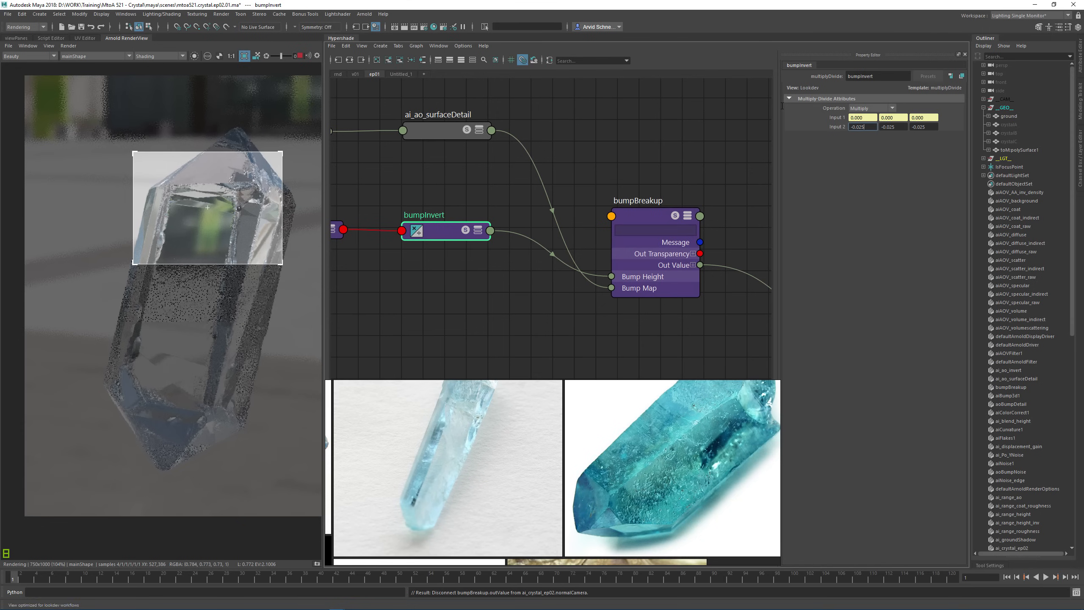
{"action": "type", "text": "-1"}
{"action": "key", "text": "Return"}
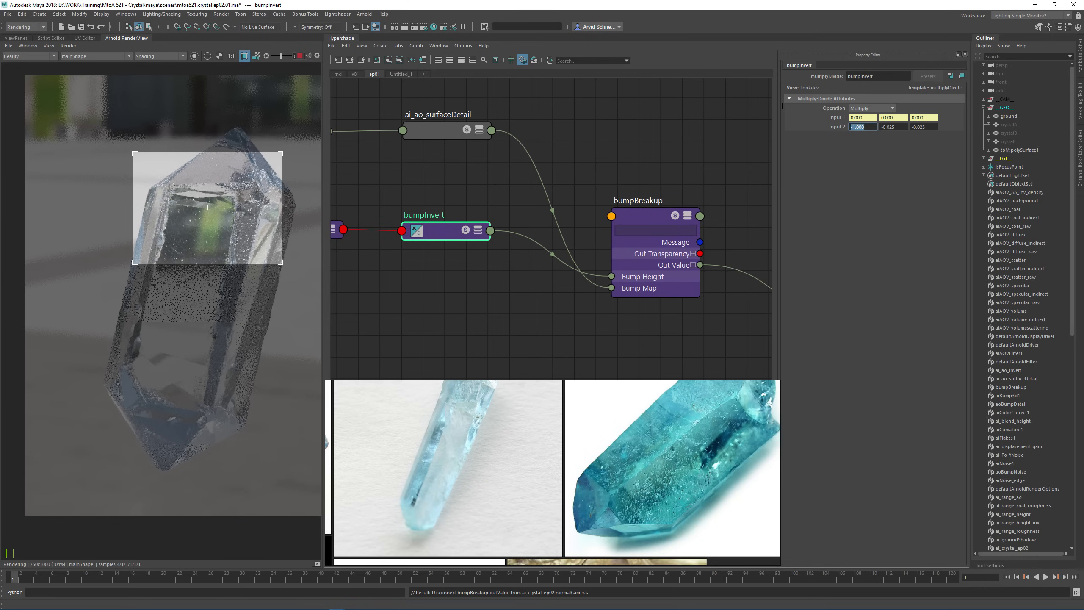
{"action": "key", "text": "Tab"}
{"action": "type", "text": "-1"}
{"action": "key", "text": "Tab"}
{"action": "type", "text": "-1"}
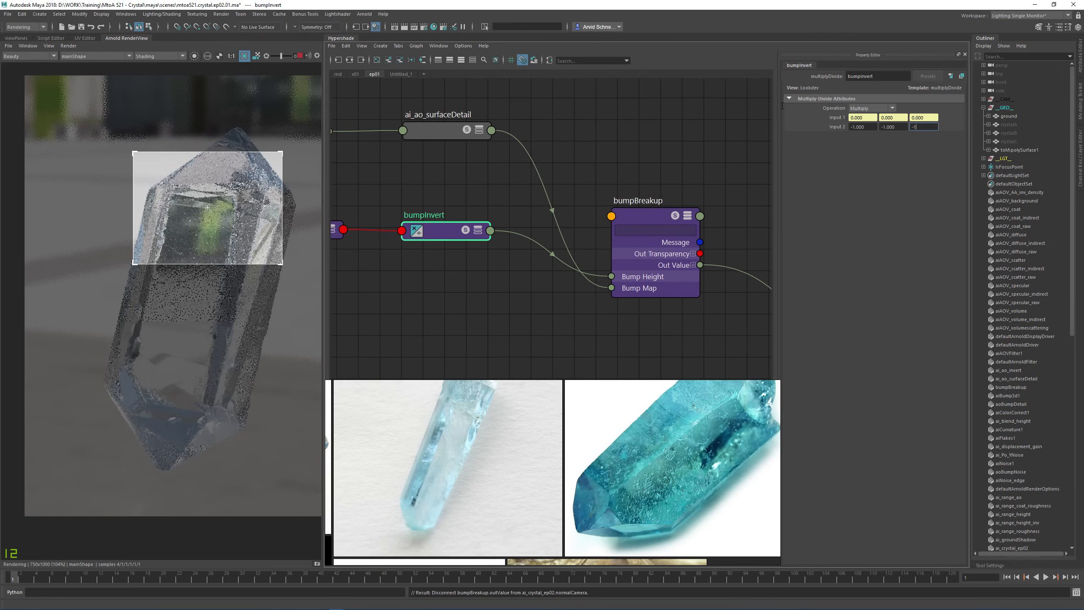
{"action": "key", "text": "Return"}
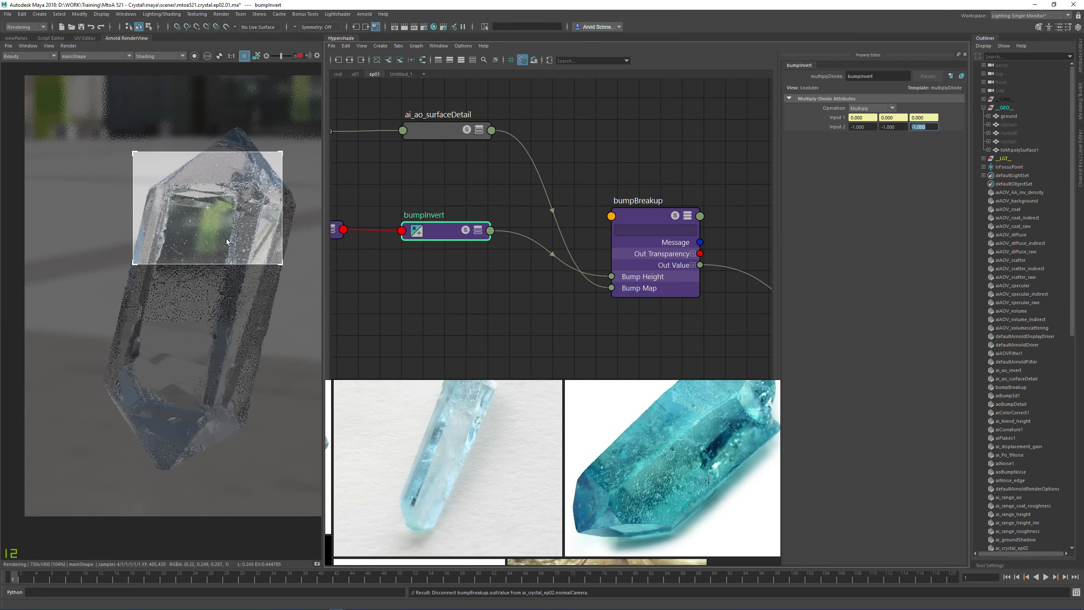
{"action": "left_click_drag", "start_coordinate": [115, 334], "coordinate": [256, 447]}
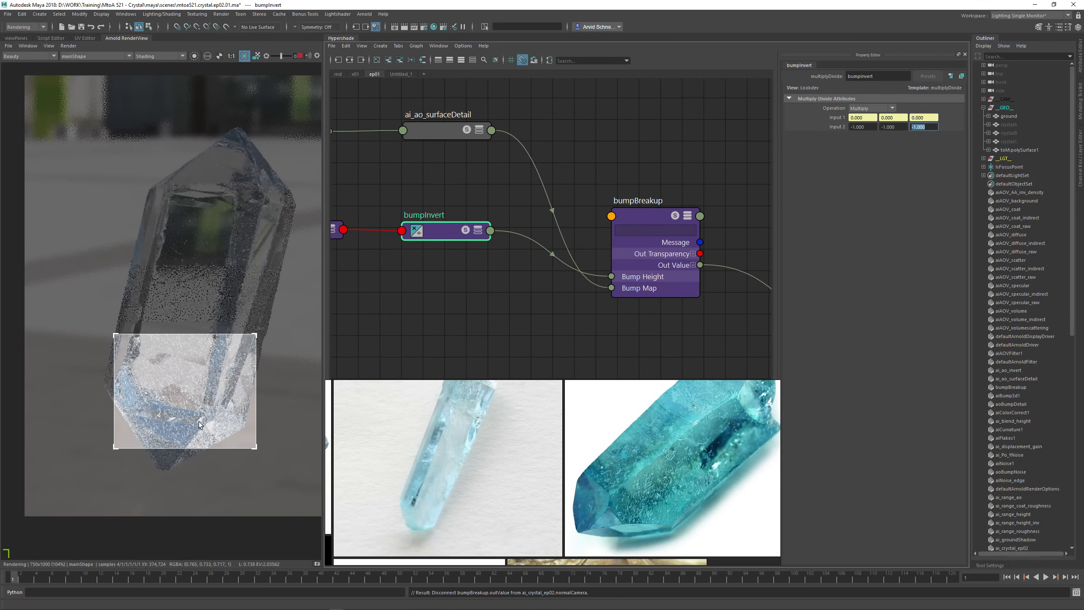
Set the crystal shader's Coat Roughness to about 0.44 and check it in a region on the crystal's upper part, followed by the whole crystal
{"action": "left_click", "coordinate": [228, 302]}
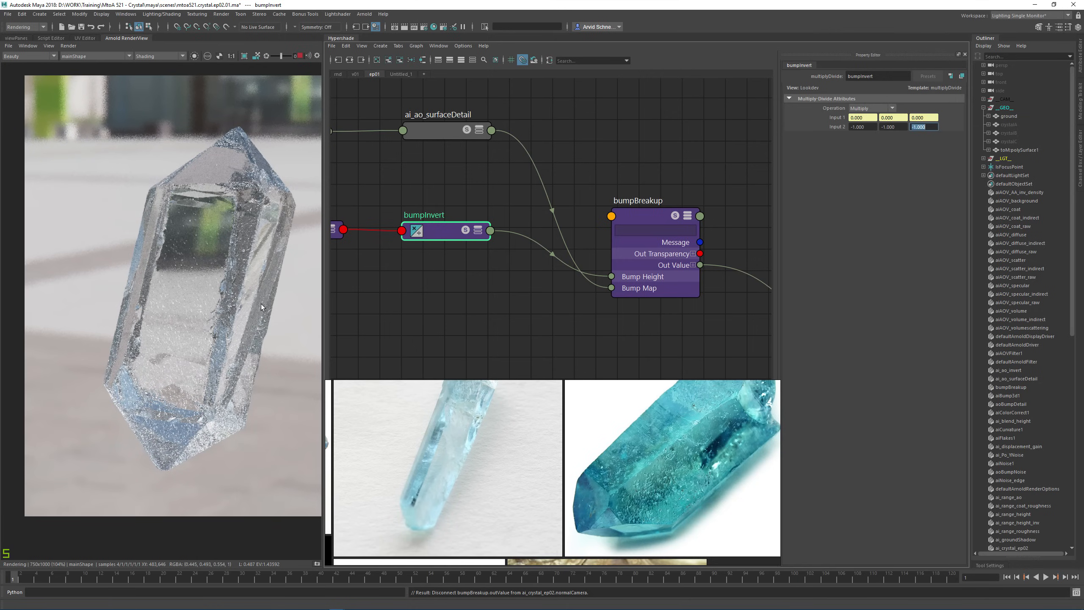
{"action": "scroll", "coordinate": [665, 137], "scroll_direction": "down", "scroll_amount": 3}
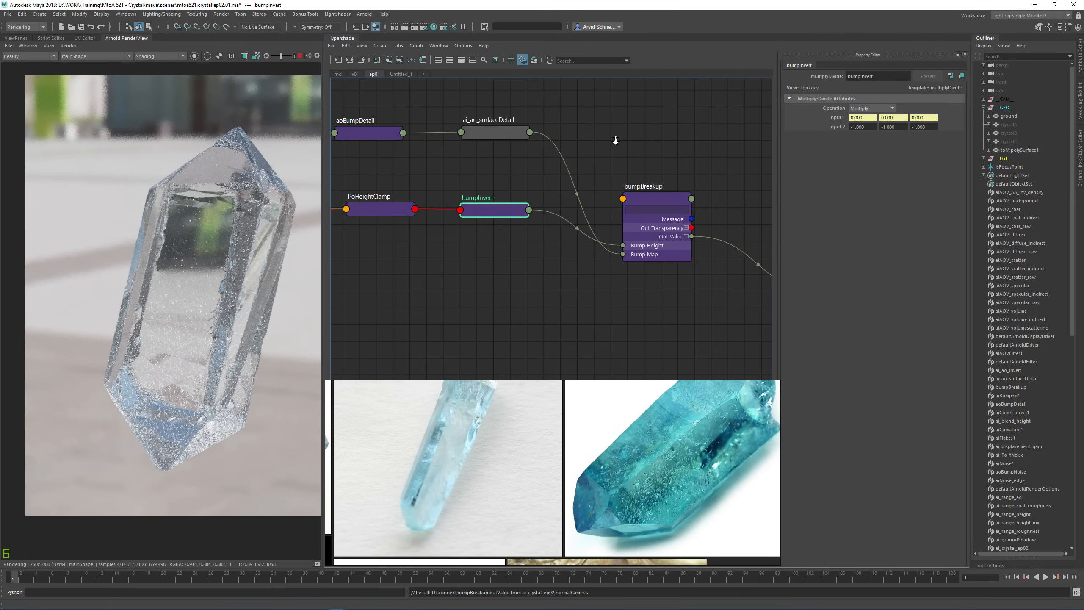
{"action": "middle_click_drag", "start_coordinate": [612, 152], "coordinate": [558, 174], "text": "alt"}
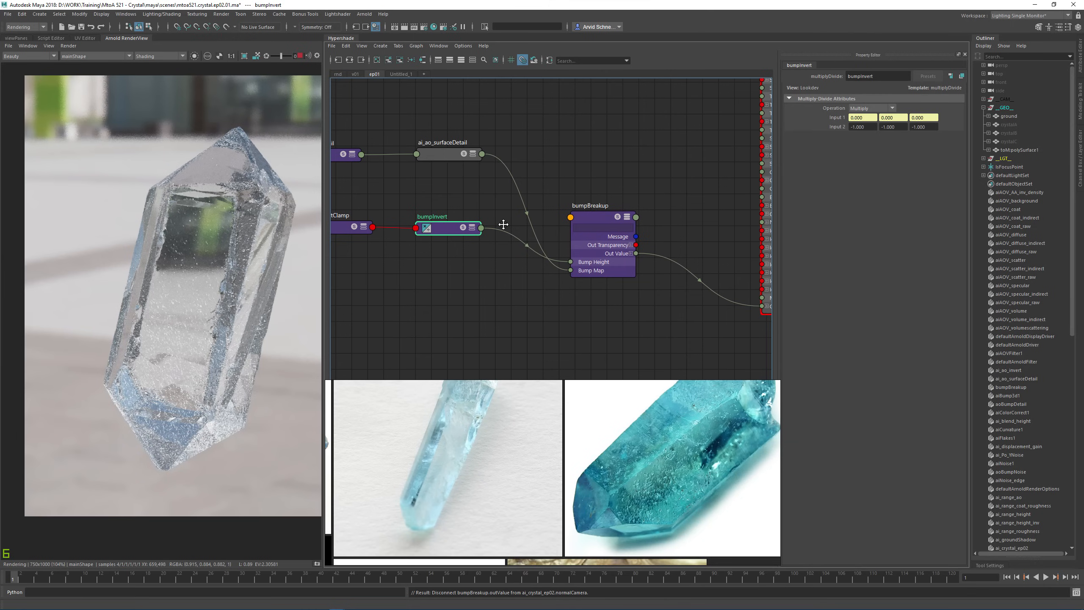
{"action": "middle_click_drag", "start_coordinate": [499, 220], "coordinate": [428, 217], "text": "alt"}
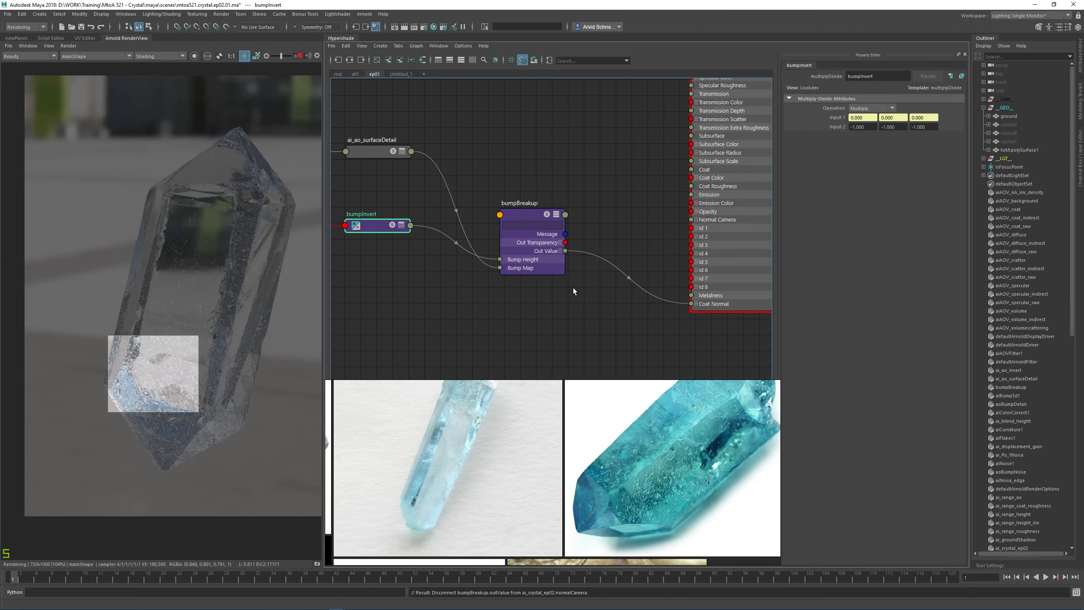
{"action": "left_click", "coordinate": [741, 153]}
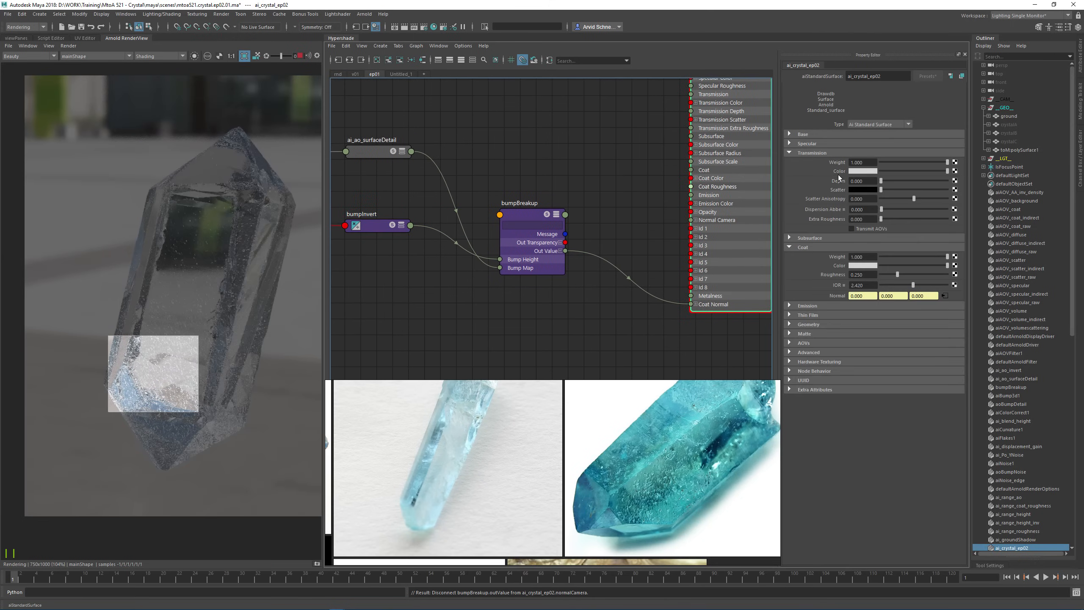
{"action": "left_click_drag", "start_coordinate": [897, 274], "coordinate": [909, 274]}
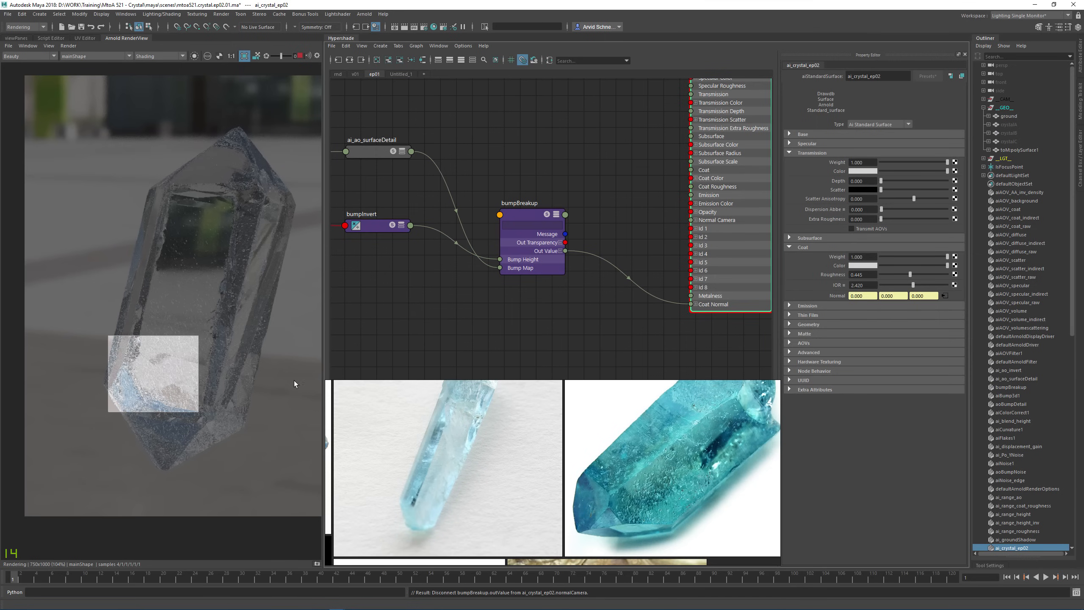
{"action": "left_click_drag", "start_coordinate": [117, 202], "coordinate": [230, 293]}
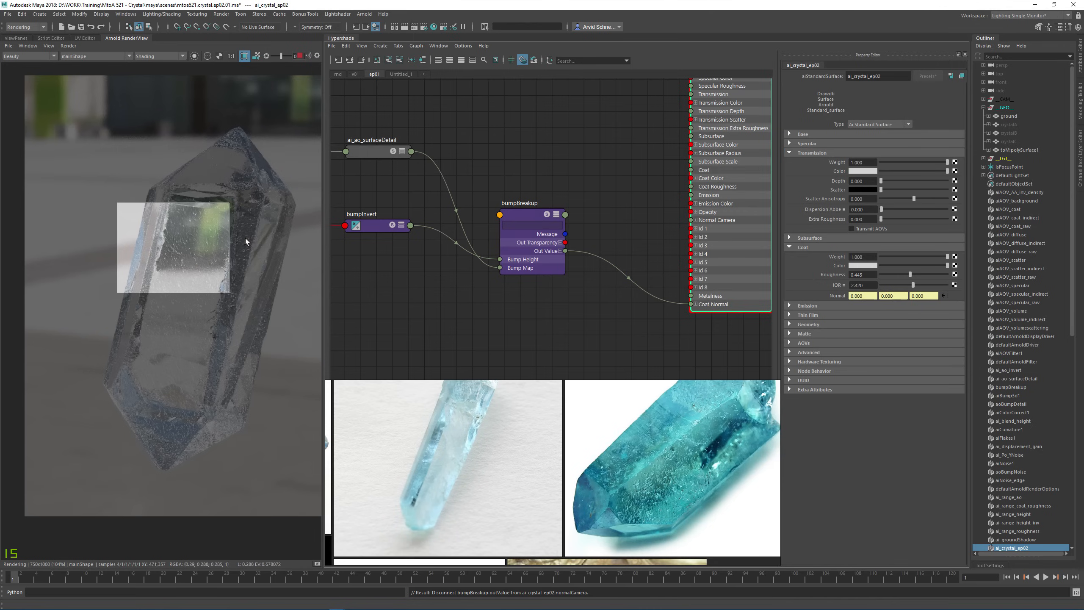
{"action": "middle_click_drag", "start_coordinate": [534, 144], "coordinate": [667, 148], "text": "alt"}
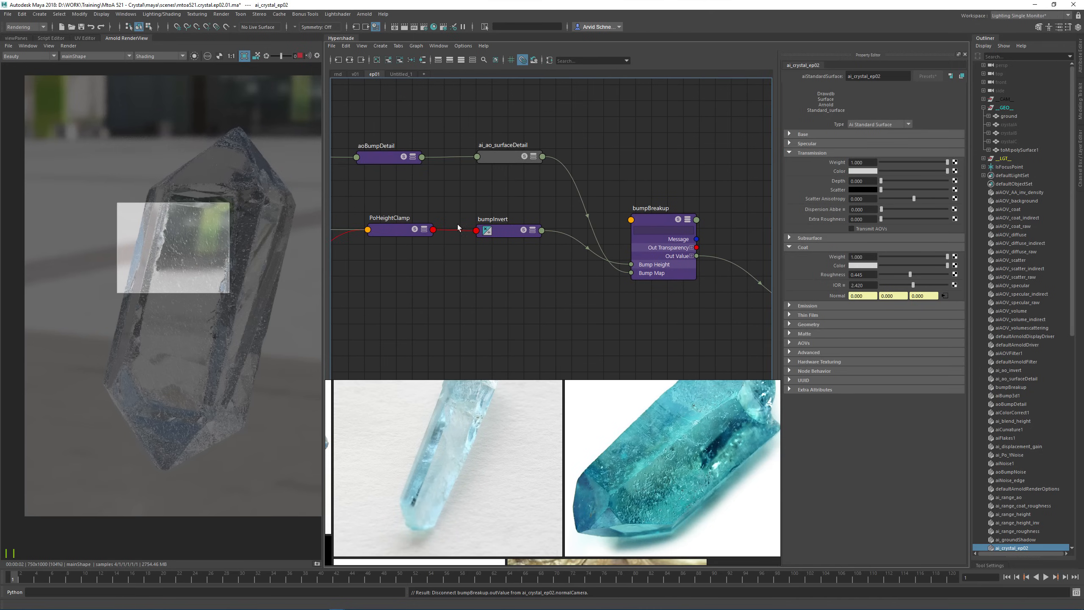
{"action": "left_click", "coordinate": [185, 353]}
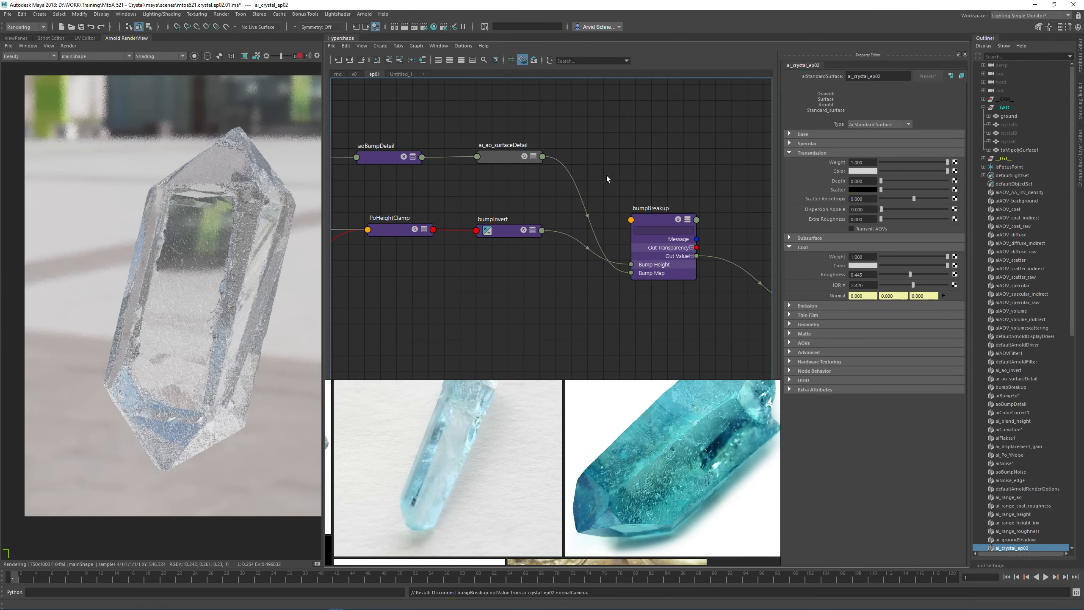
Set all three Input 2 values of bumpInvert to -0.25 and render a region around the crystal's middle left side
{"action": "middle_click_drag", "start_coordinate": [628, 184], "coordinate": [521, 173], "text": "alt"}
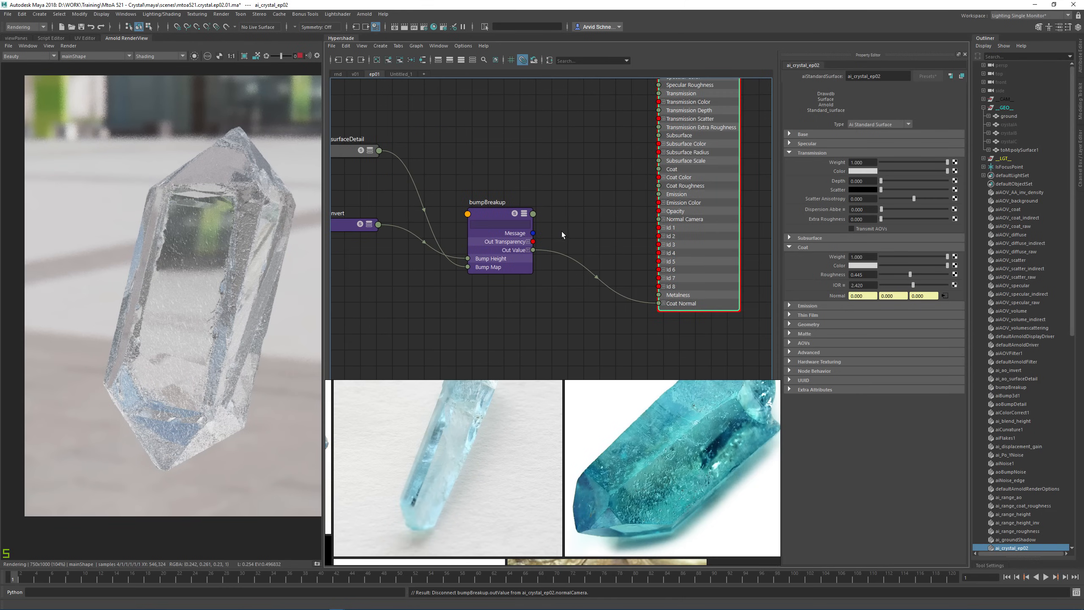
{"action": "middle_click_drag", "start_coordinate": [509, 174], "coordinate": [666, 189], "text": "alt"}
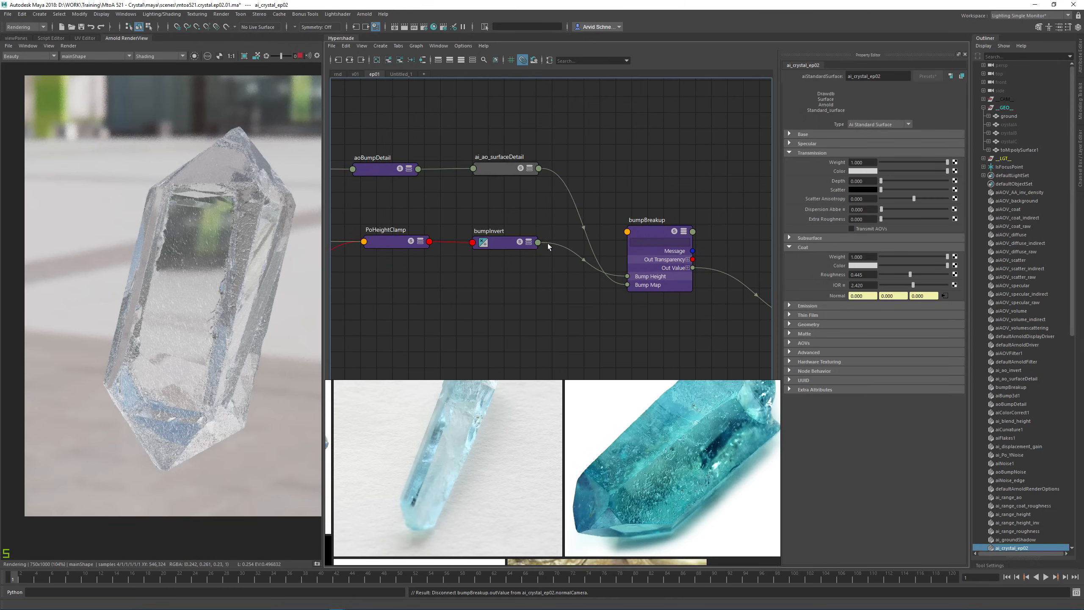
{"action": "left_click", "coordinate": [515, 247]}
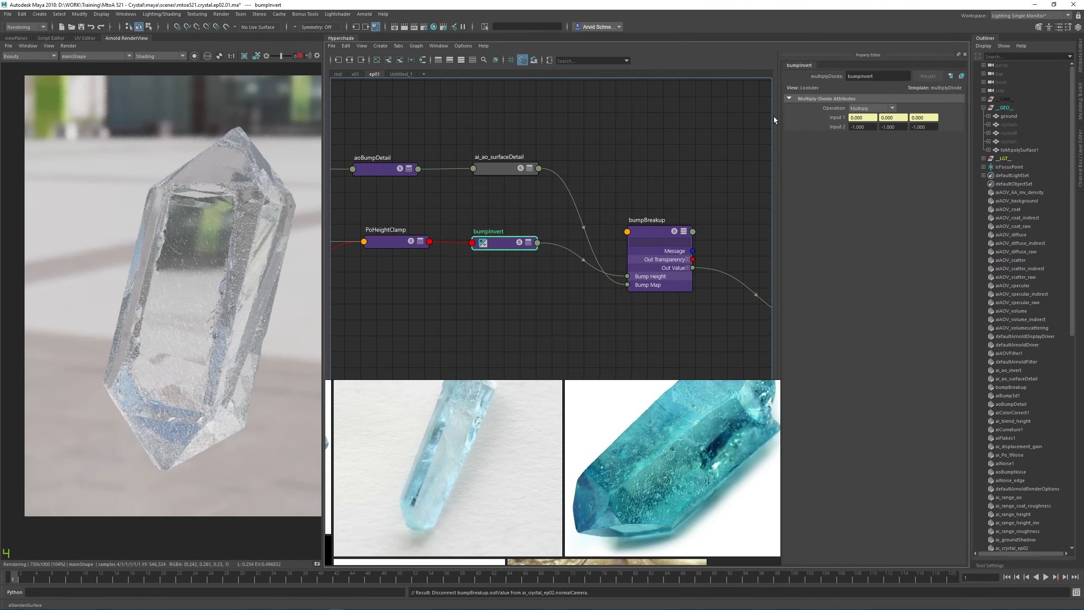
{"action": "left_click", "coordinate": [861, 127]}
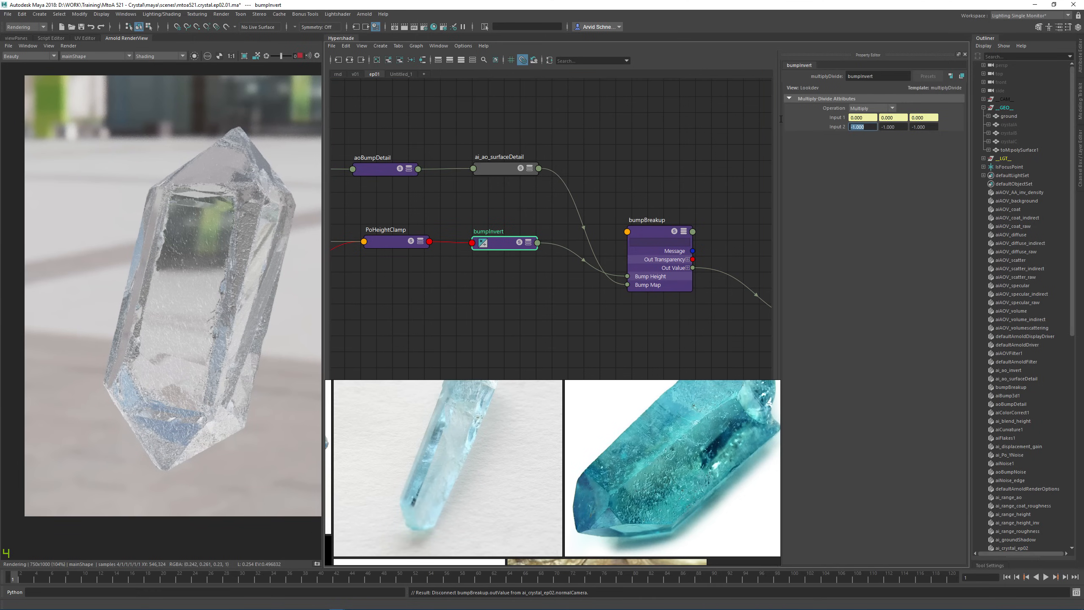
{"action": "type", "text": "-0.25"}
{"action": "key", "text": "Tab"}
{"action": "type", "text": "-0.25"}
{"action": "key", "text": "Tab"}
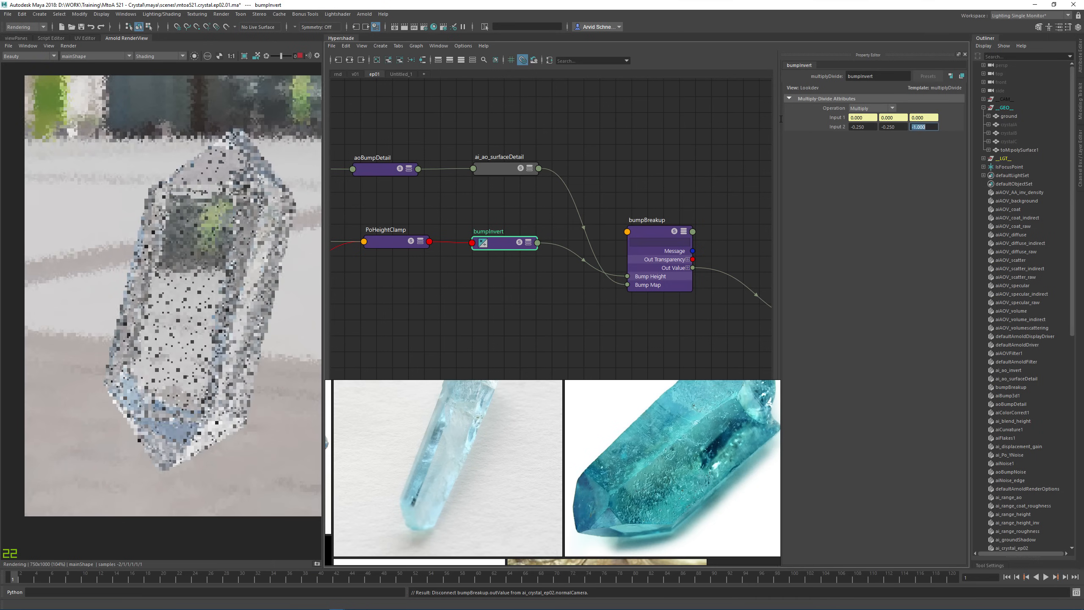
{"action": "type", "text": "-0.25"}
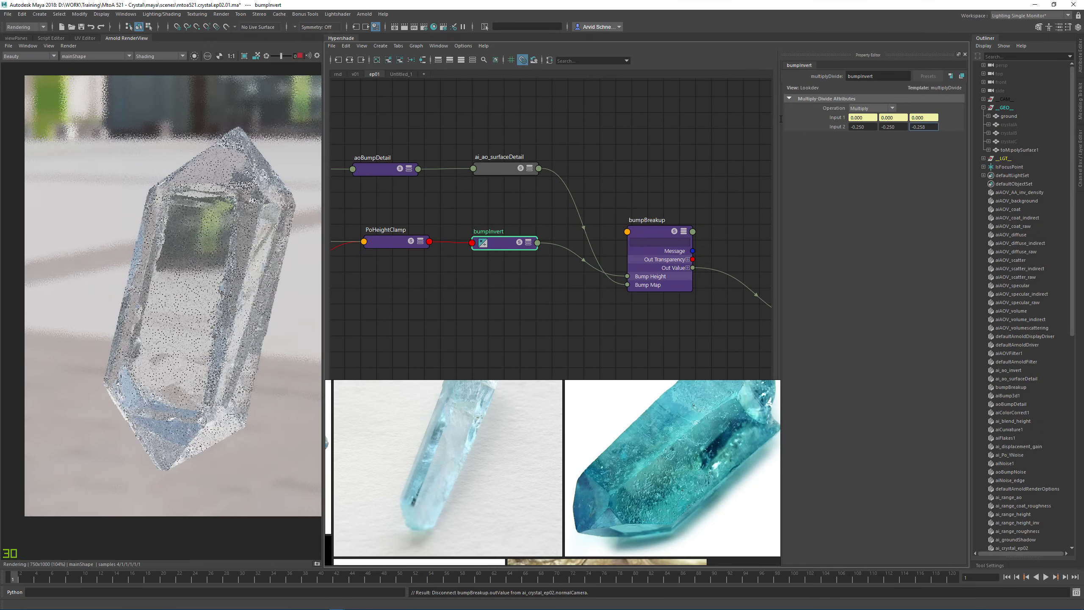
{"action": "key", "text": "Return"}
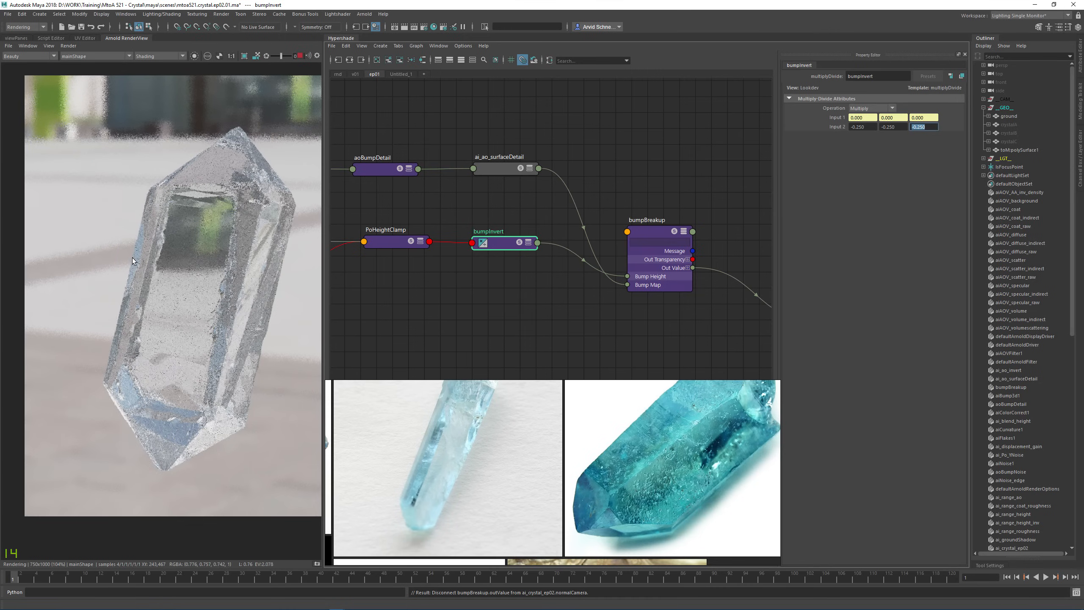
{"action": "left_click_drag", "start_coordinate": [128, 252], "coordinate": [203, 367]}
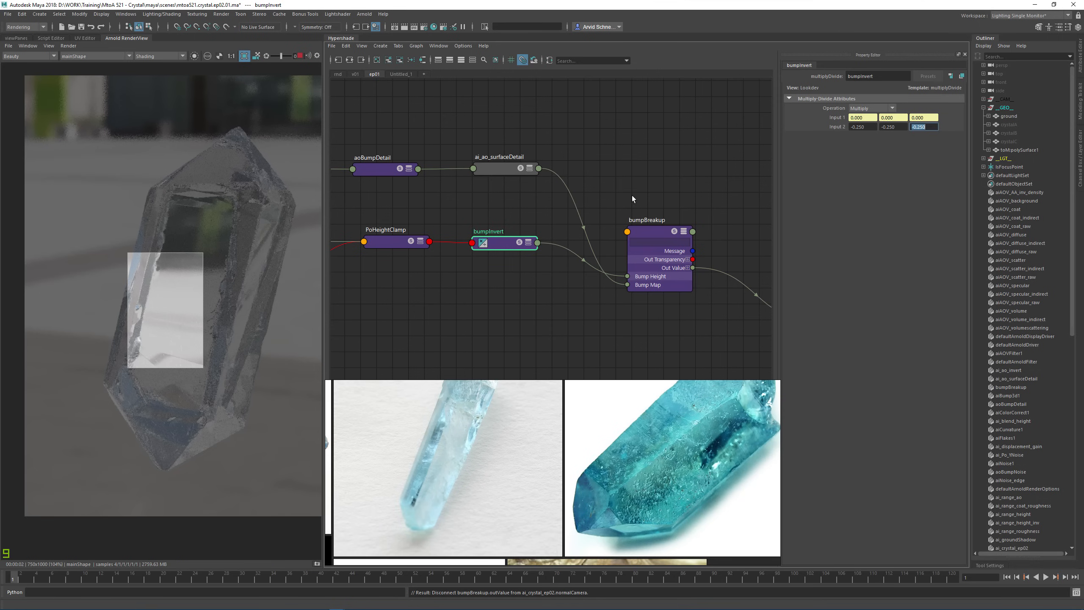
Open the crystal shader's attributes with the Coat section collapsed and render a region over the crystal's lower left half
{"action": "middle_click_drag", "start_coordinate": [593, 168], "coordinate": [454, 228], "text": "alt"}
{"action": "left_click", "coordinate": [674, 125]}
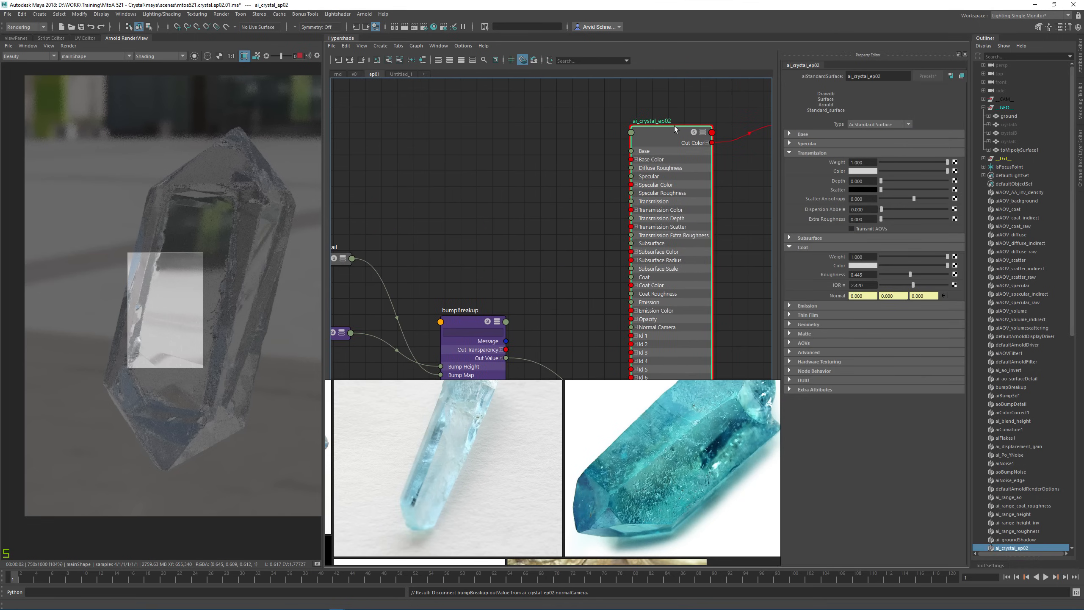
{"action": "left_click", "coordinate": [797, 248]}
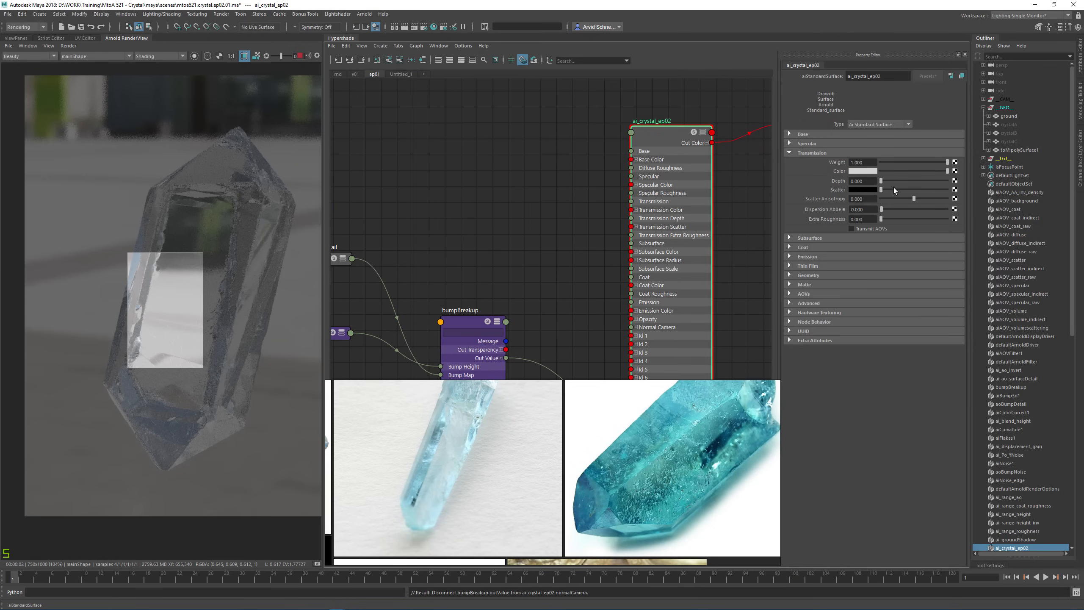
{"action": "left_click", "coordinate": [871, 184]}
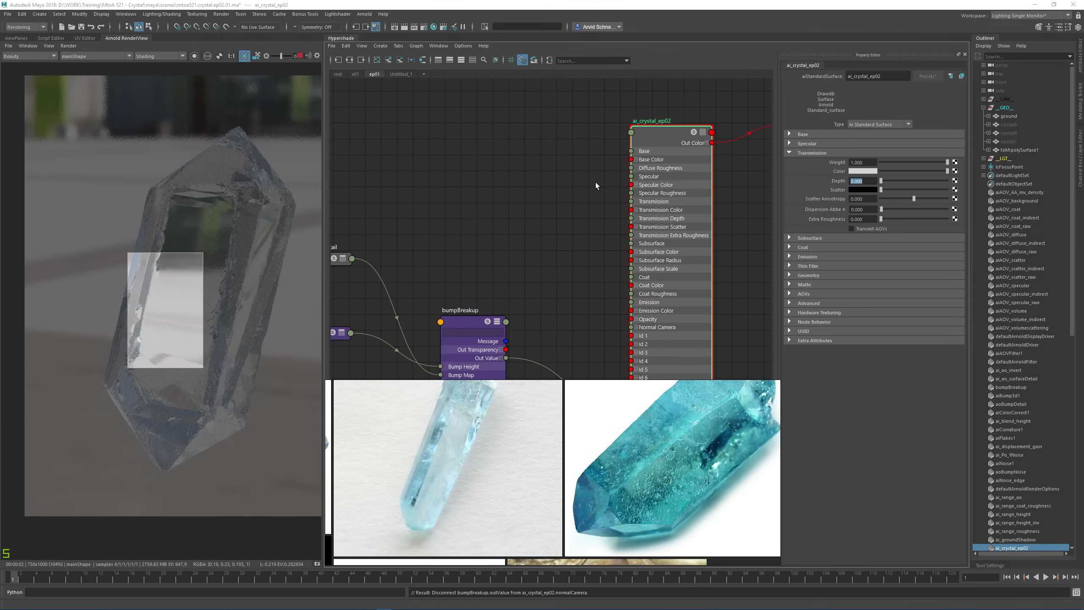
{"action": "middle_click_drag", "start_coordinate": [536, 194], "coordinate": [593, 137], "text": "alt"}
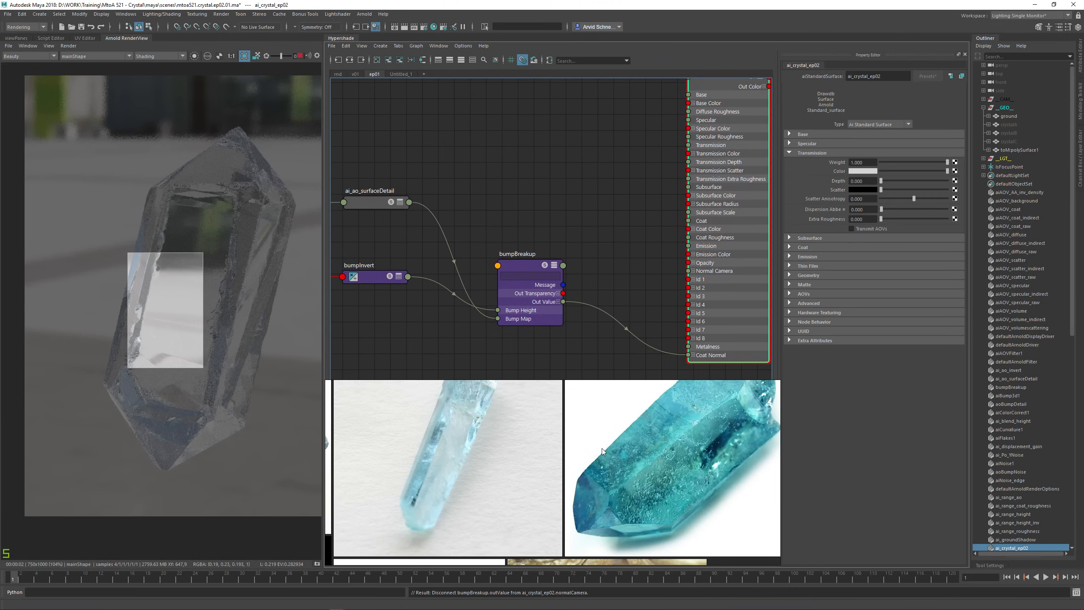
{"action": "mouse_move", "coordinate": [570, 435]}
{"action": "right_mouse_down"}
{"action": "mouse_move", "coordinate": [525, 444]}
{"action": "mouse_move", "coordinate": [568, 428]}
{"action": "mouse_move", "coordinate": [569, 442]}
{"action": "right_mouse_up"}
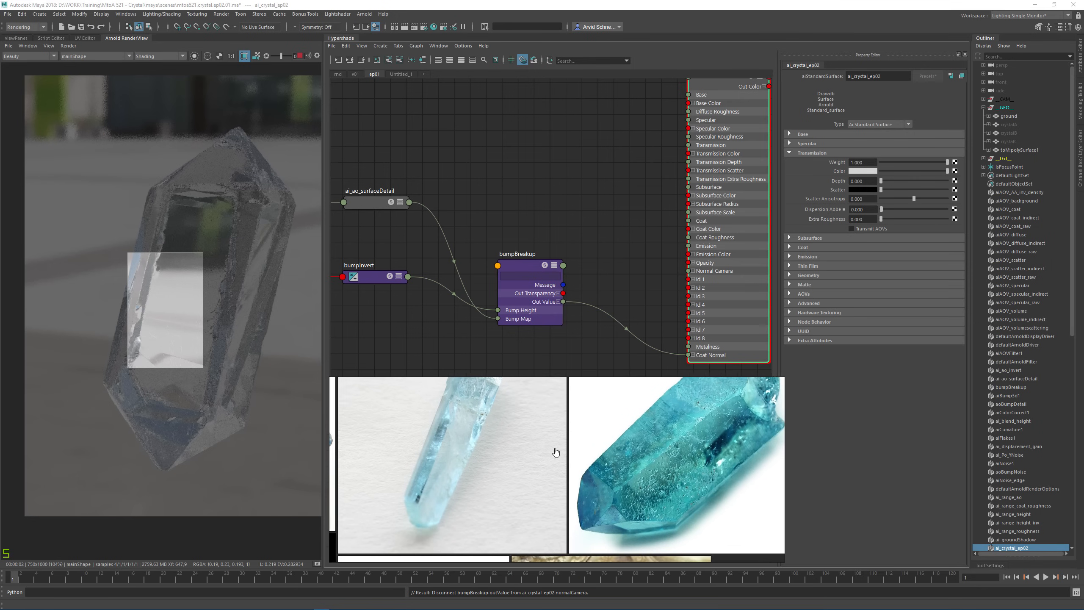
{"action": "left_click", "coordinate": [197, 405], "text": "shift"}
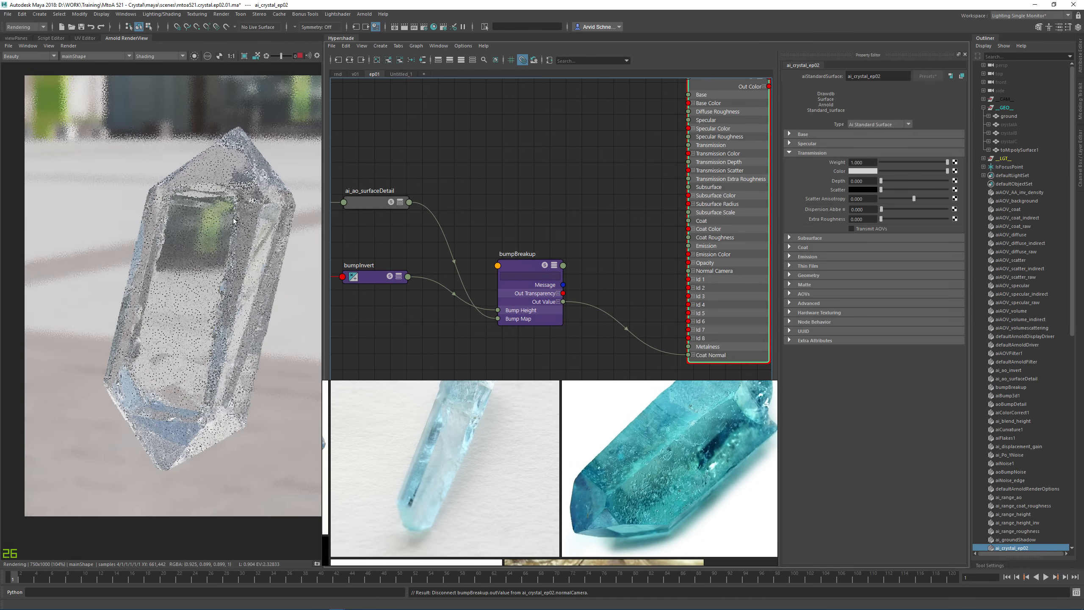
{"action": "left_click_drag", "start_coordinate": [110, 255], "coordinate": [224, 469]}
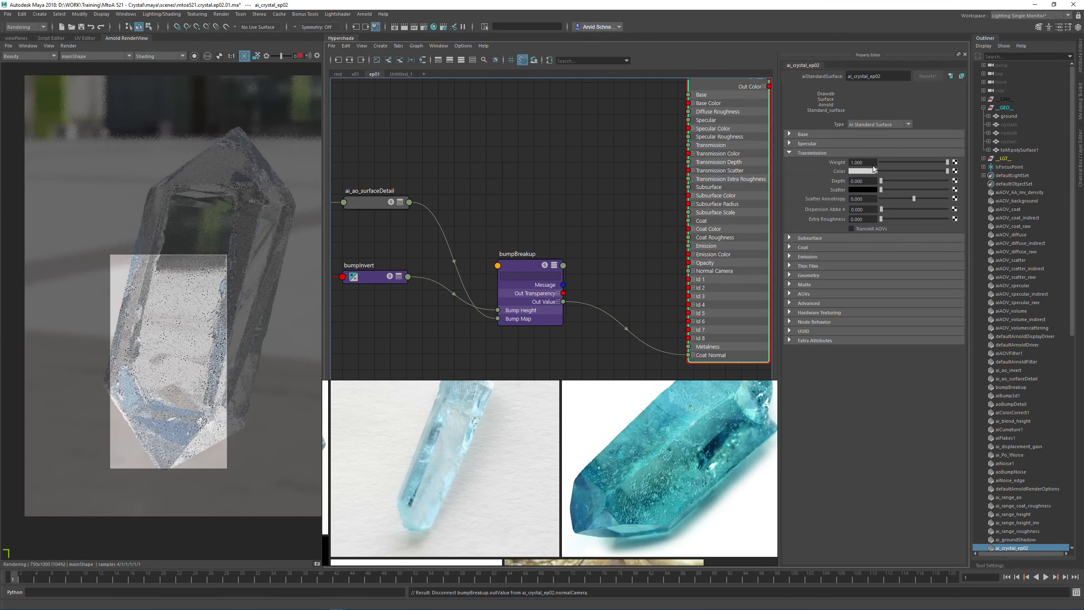
Sample a light blue from the pale crystal reference image as the shader's Transmission Color
{"action": "left_click", "coordinate": [866, 171]}
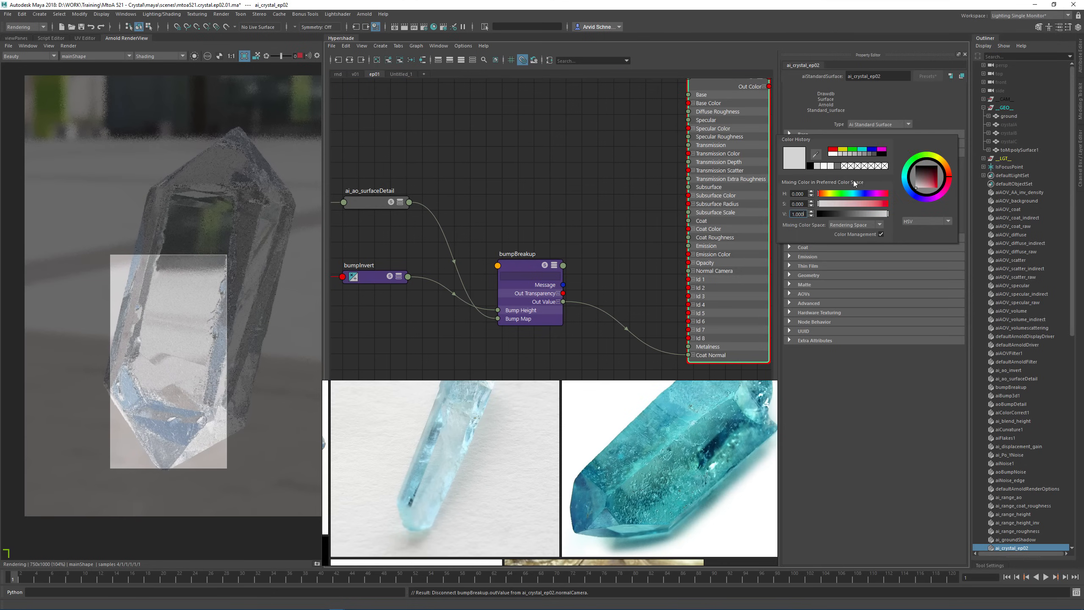
{"action": "left_click", "coordinate": [815, 154]}
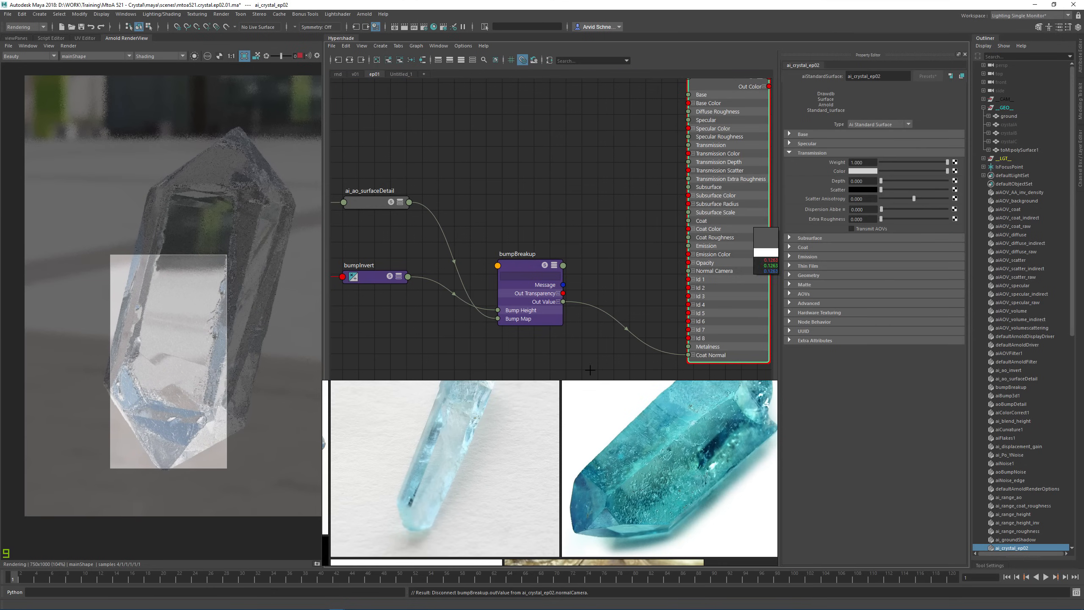
{"action": "left_click", "coordinate": [430, 449]}
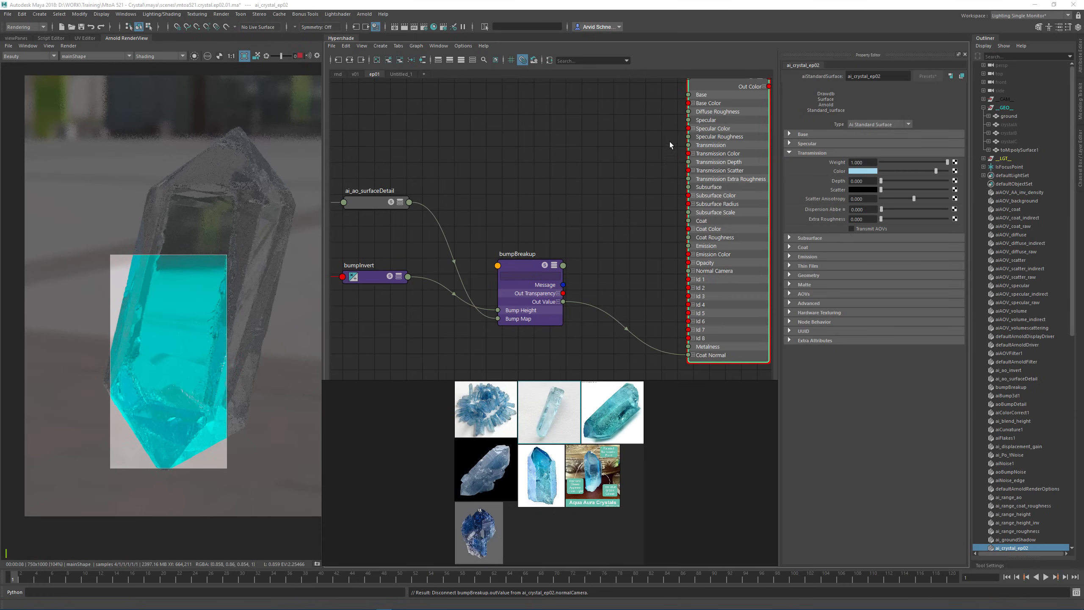
Lower the Transmission Color's saturation to about 0.68 and shift its hue to a pale lavender blue
{"action": "left_click", "coordinate": [858, 170]}
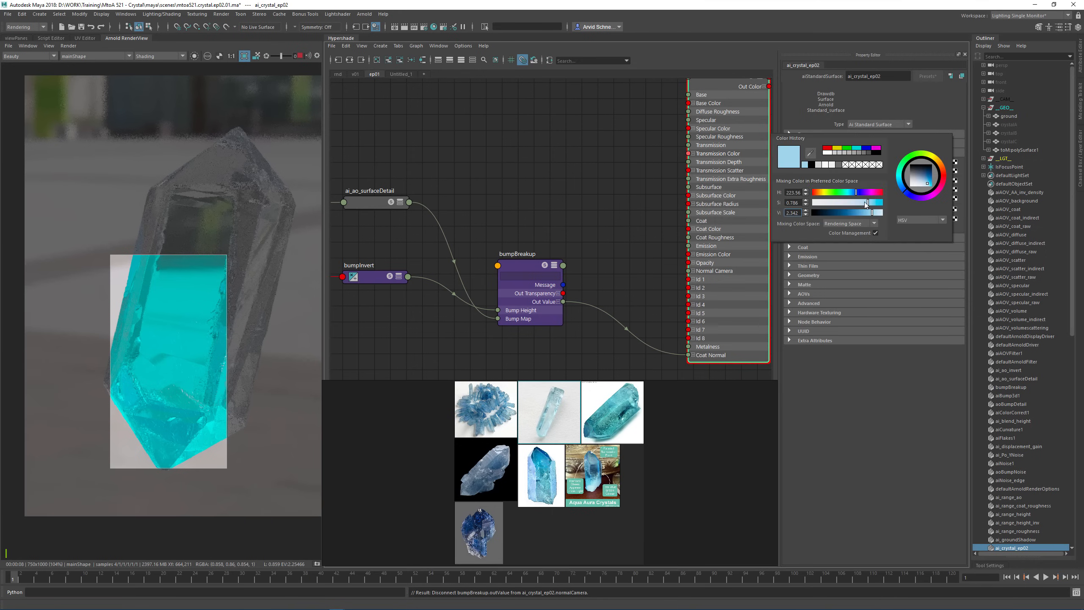
{"action": "mouse_move", "coordinate": [865, 202]}
{"action": "left_mouse_down"}
{"action": "mouse_move", "coordinate": [849, 202]}
{"action": "mouse_move", "coordinate": [859, 201]}
{"action": "left_mouse_up"}
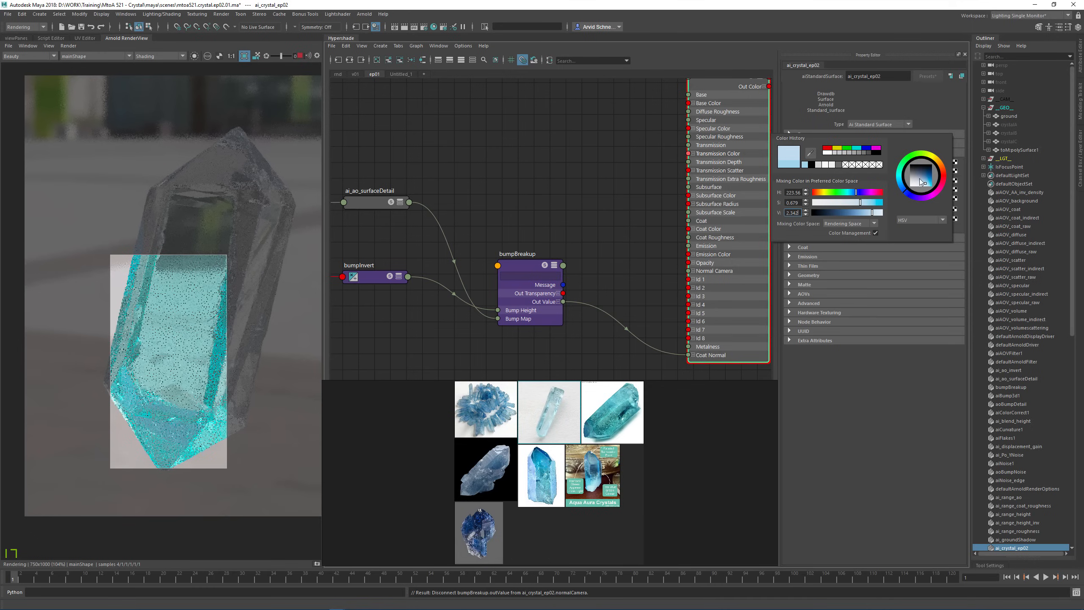
{"action": "left_click_drag", "start_coordinate": [902, 192], "coordinate": [906, 195]}
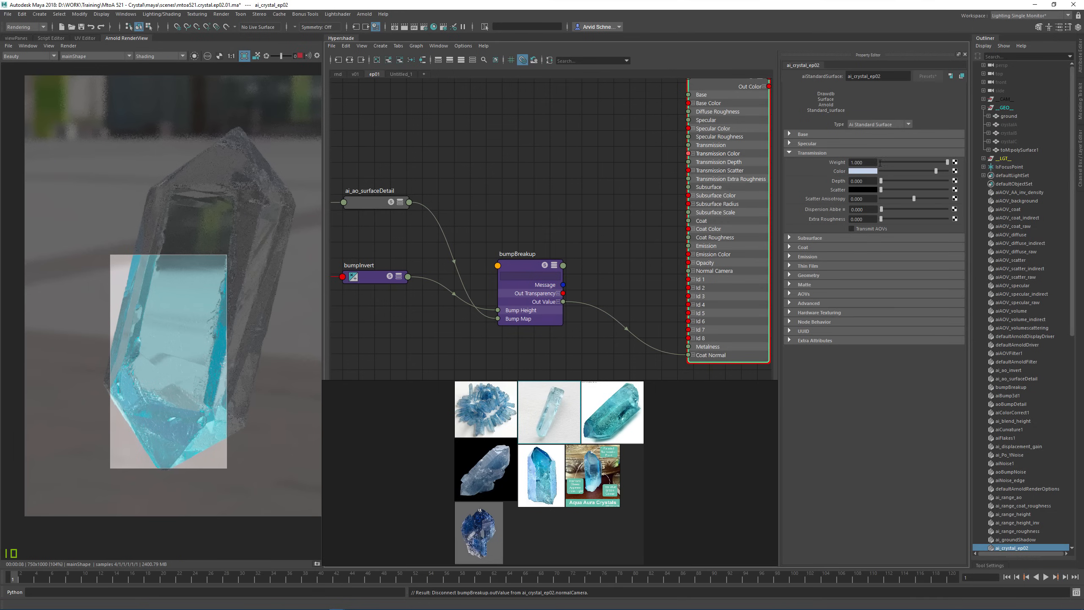
Set the crystal shader's Transmission Depth to 0.01
{"action": "left_click", "coordinate": [867, 181]}
{"action": "left_click", "coordinate": [859, 183]}
{"action": "type", "text": "0.01"}
{"action": "key", "text": "Tab"}
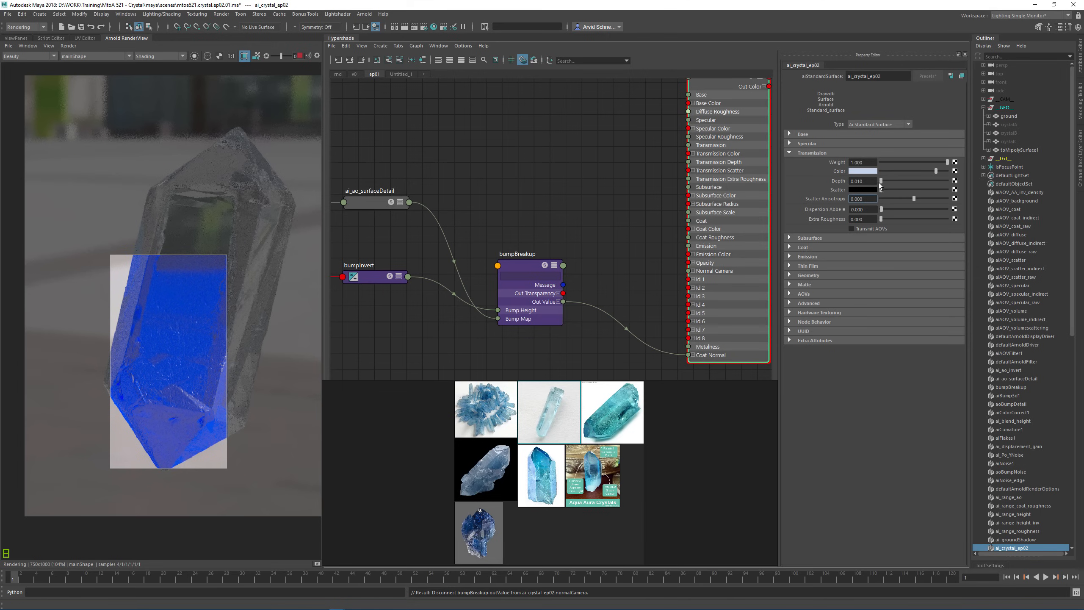
Raise the Transmission Depth to about 6.45, compare the whole crystal with the enlarged reference images, and reduce the depth to about 5.70
{"action": "mouse_move", "coordinate": [884, 180]}
{"action": "left_mouse_down"}
{"action": "mouse_move", "coordinate": [897, 180]}
{"action": "mouse_move", "coordinate": [884, 180]}
{"action": "left_mouse_up"}
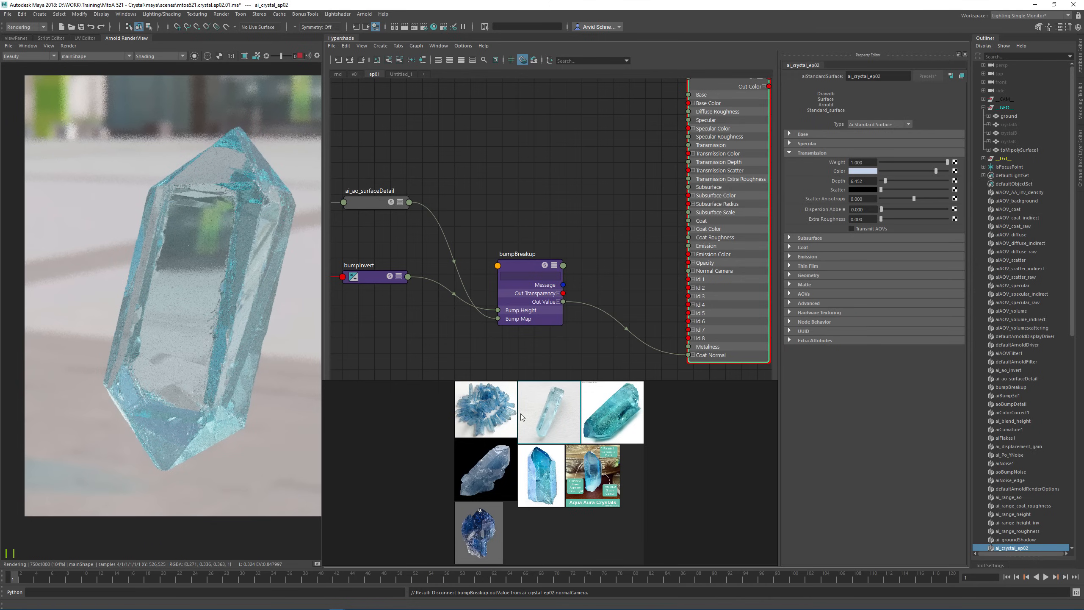
{"action": "middle_click_drag", "start_coordinate": [594, 426], "coordinate": [594, 430]}
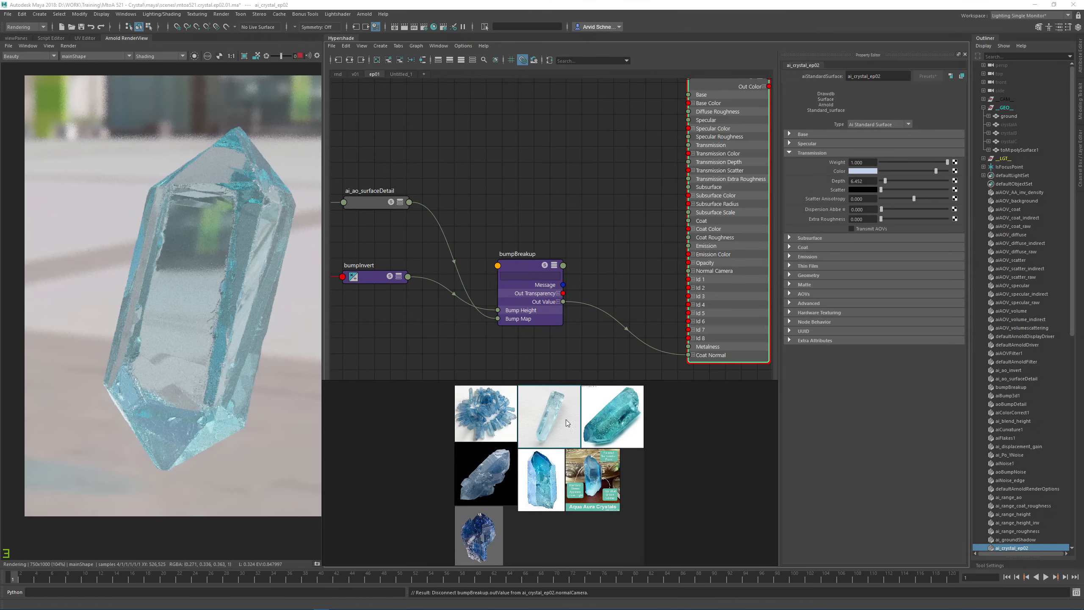
{"action": "scroll", "coordinate": [554, 419], "scroll_direction": "up", "scroll_amount": 4}
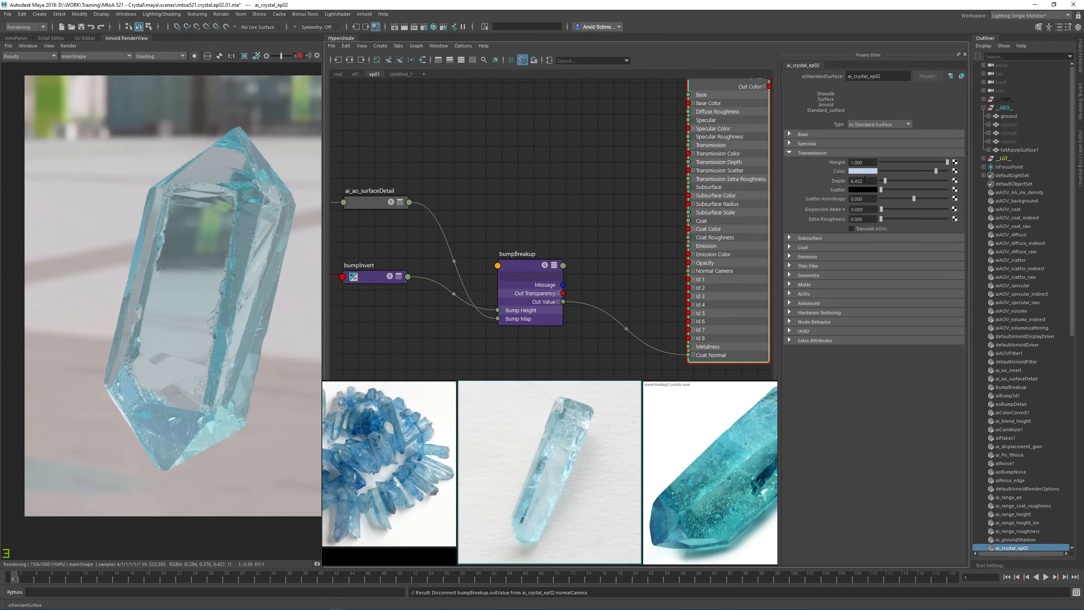
{"action": "left_click_drag", "start_coordinate": [859, 179], "coordinate": [848, 181], "text": "ctrl"}
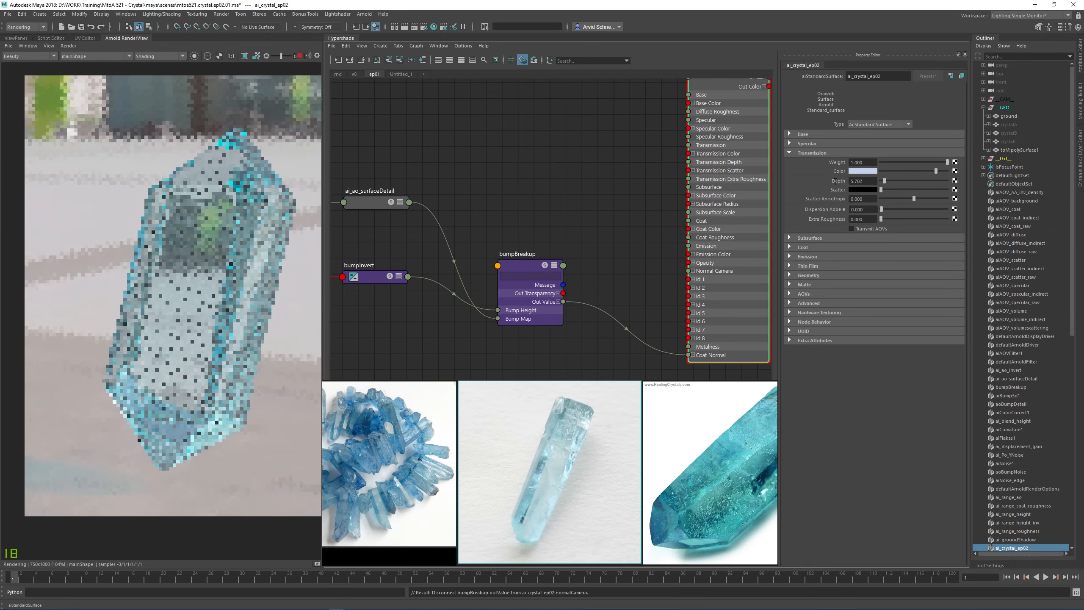
Using a cropped render region, lower the Transmission Depth to about 4.18, shift the Transmission Color's hue to about 237, and clear the region
{"action": "left_click_drag", "start_coordinate": [110, 237], "coordinate": [294, 297], "text": "ctrl"}
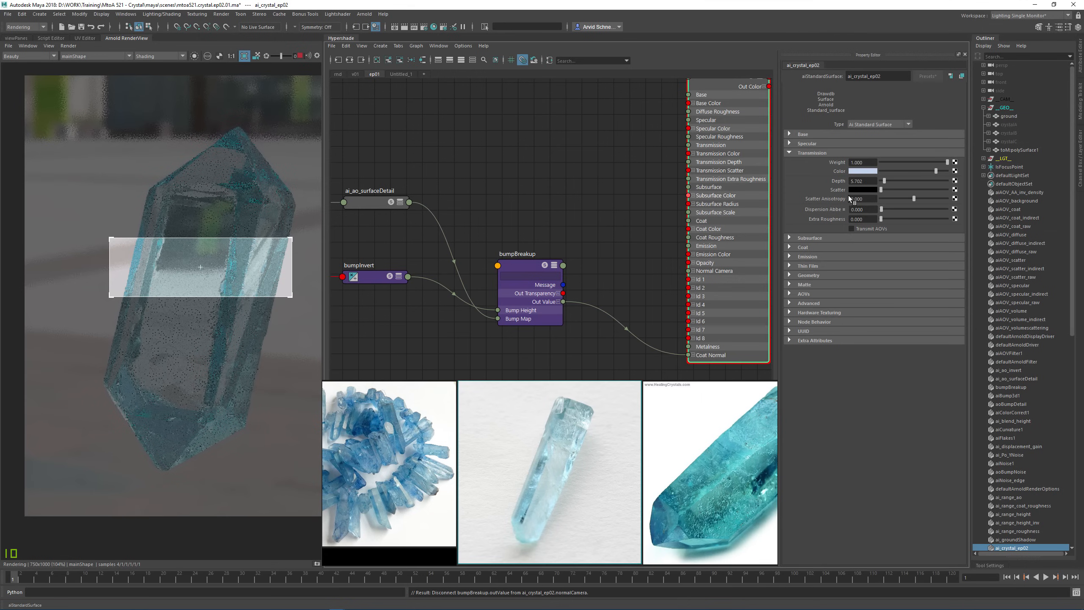
{"action": "left_click_drag", "start_coordinate": [865, 181], "coordinate": [802, 176], "text": "ctrl"}
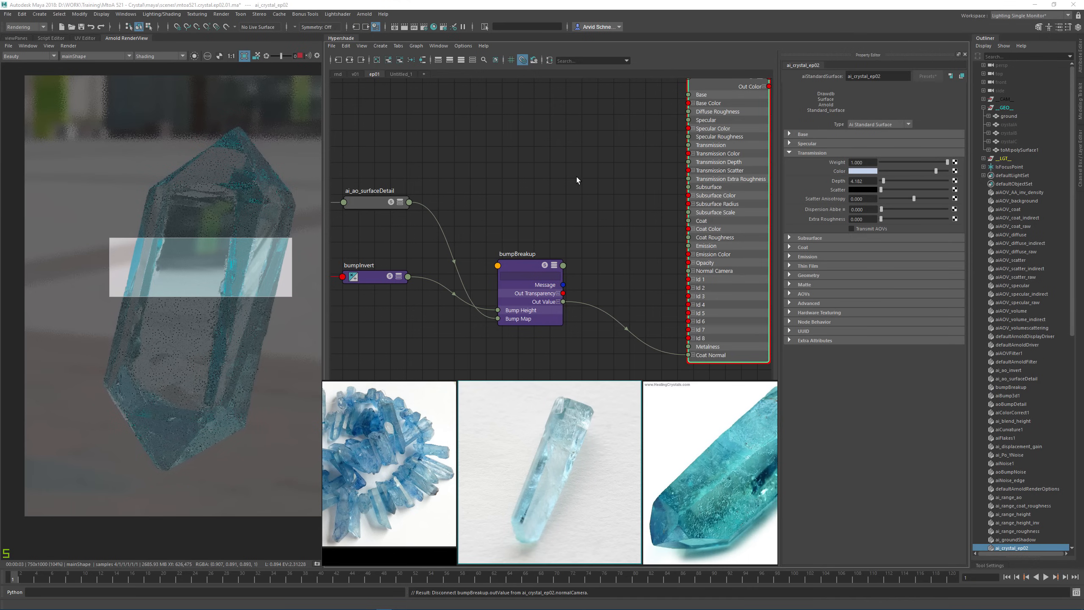
{"action": "left_click", "coordinate": [862, 170]}
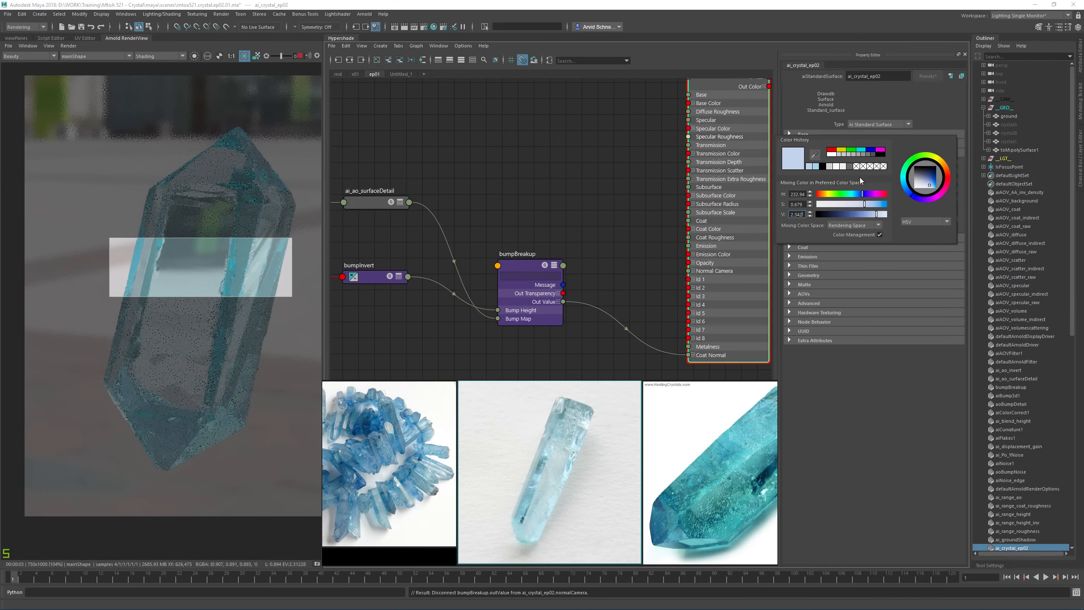
{"action": "left_click_drag", "start_coordinate": [912, 194], "coordinate": [913, 196]}
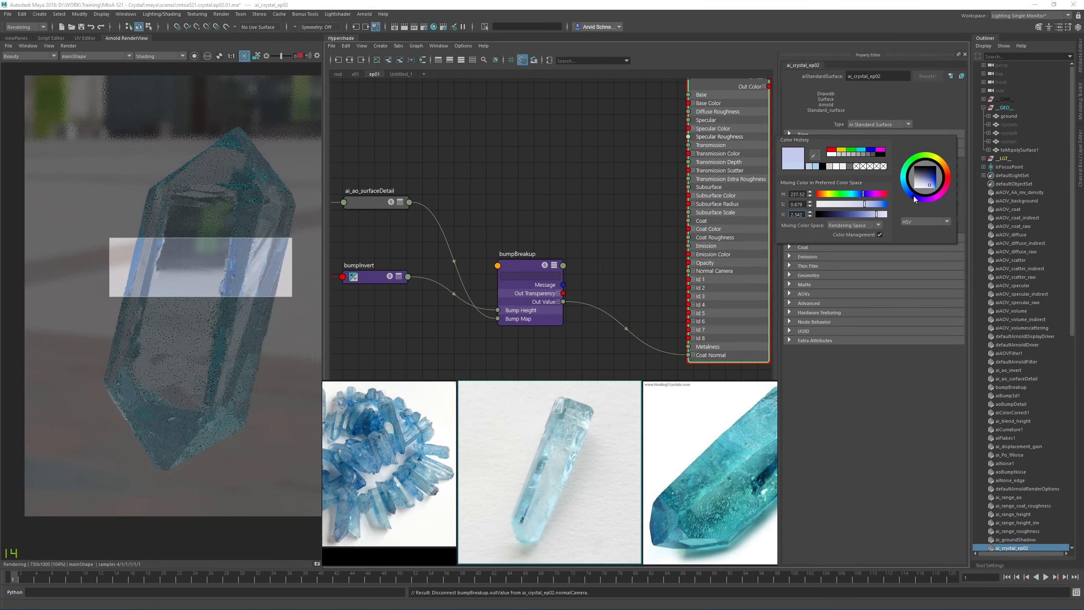
{"action": "left_click_drag", "start_coordinate": [913, 196], "coordinate": [909, 200]}
{"action": "left_click", "coordinate": [267, 340]}
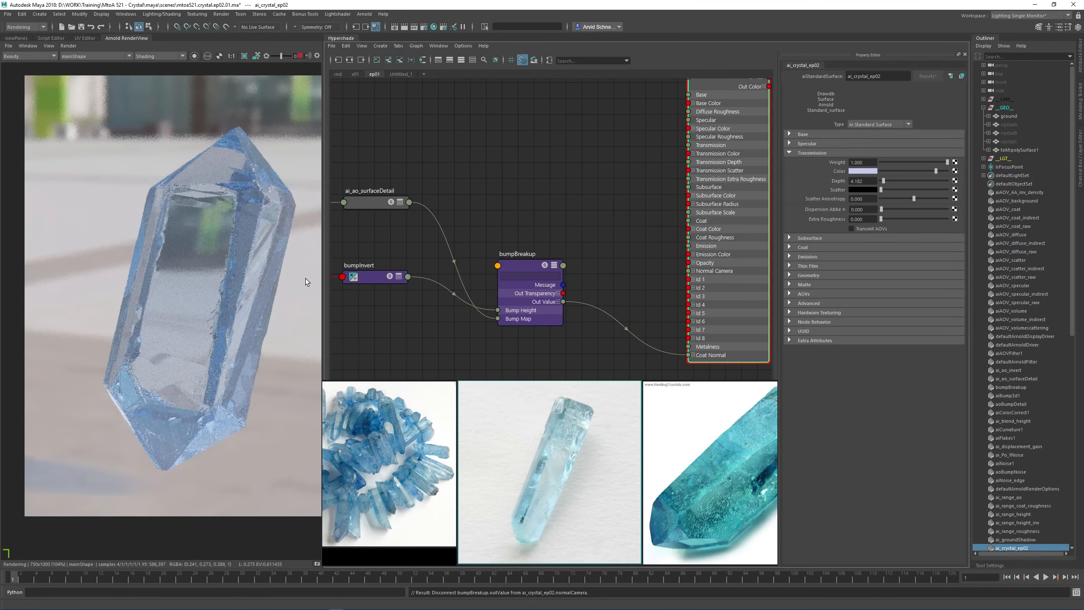
Save the scene and bring the pale blue crystal on black into view on the reference board
{"action": "middle_click_drag", "start_coordinate": [493, 457], "coordinate": [599, 390]}
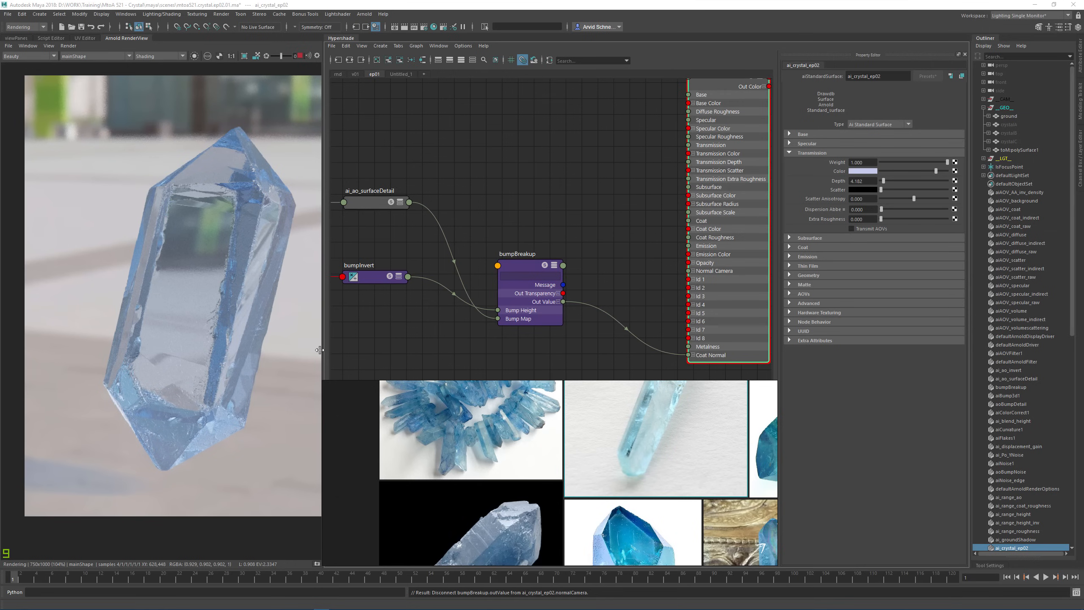
{"action": "left_click", "coordinate": [81, 26]}
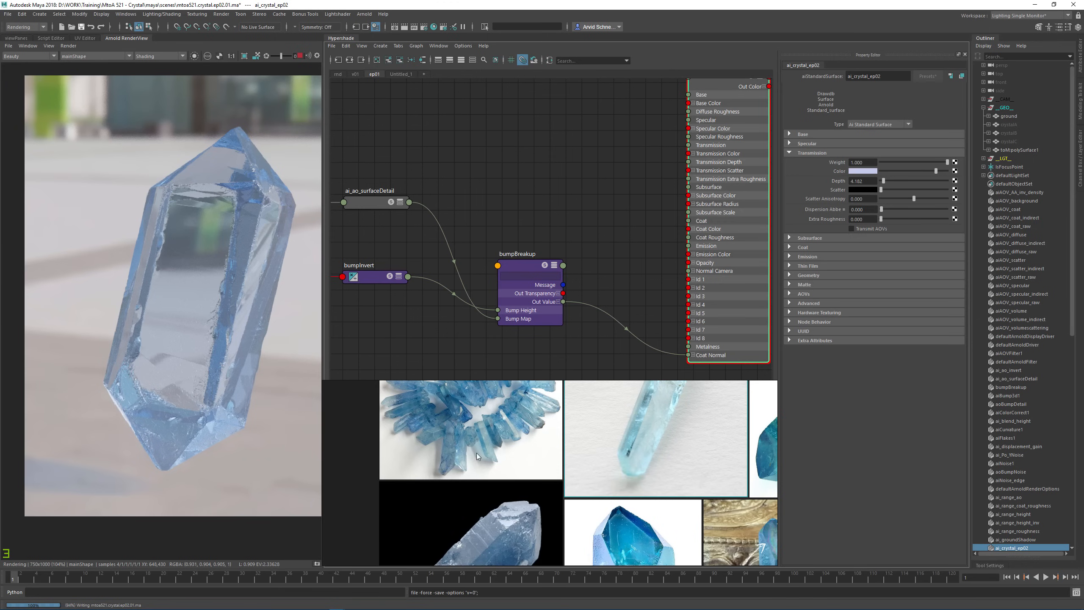
{"action": "scroll", "coordinate": [503, 437], "scroll_direction": "down", "scroll_amount": 2}
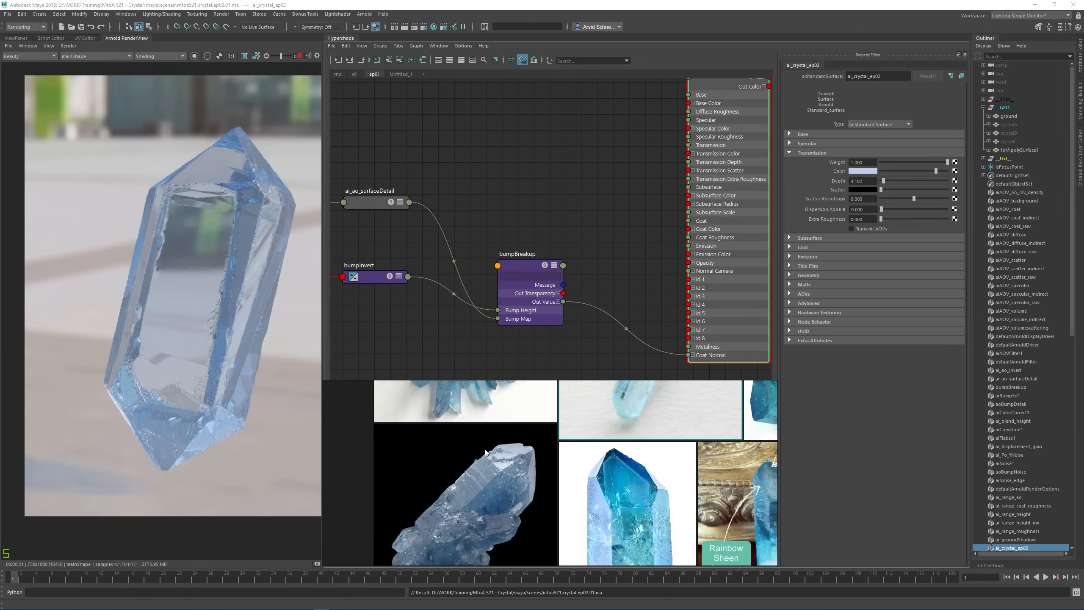
{"action": "left_click", "coordinate": [506, 461]}
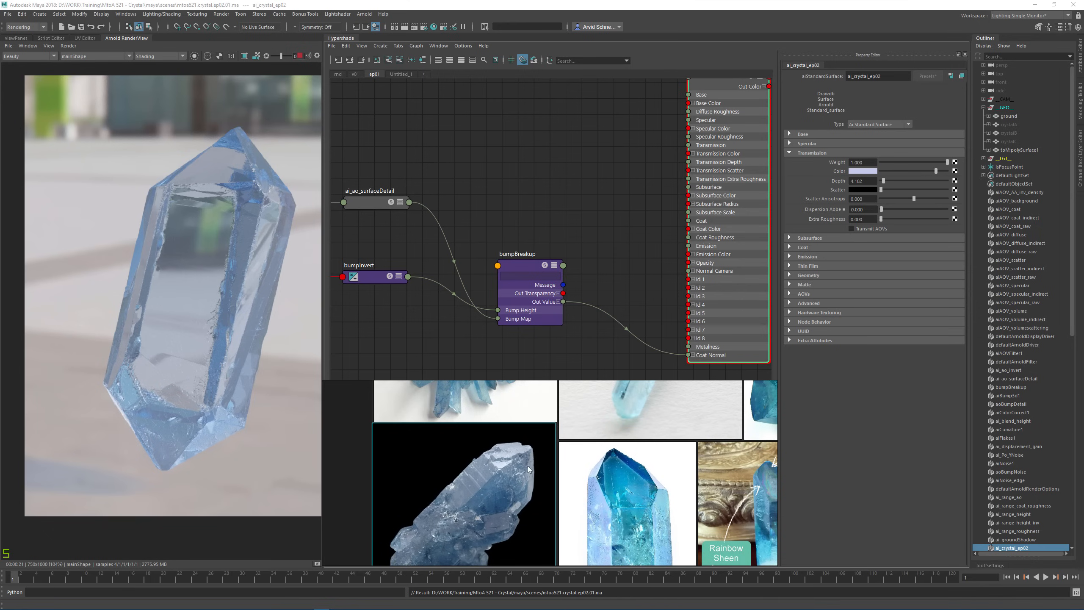
{"action": "middle_click_drag", "start_coordinate": [513, 469], "coordinate": [598, 425]}
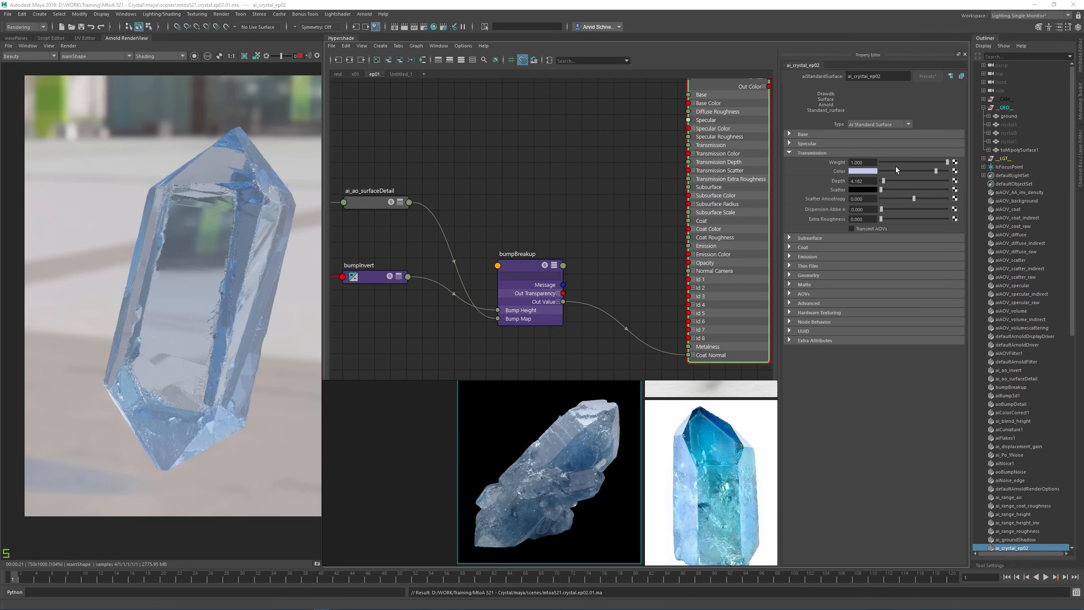
Try a neutral Transmission Scatter color with its value raised to 10
{"action": "left_click_drag", "start_coordinate": [881, 190], "coordinate": [910, 190]}
{"action": "left_click", "coordinate": [864, 189]}
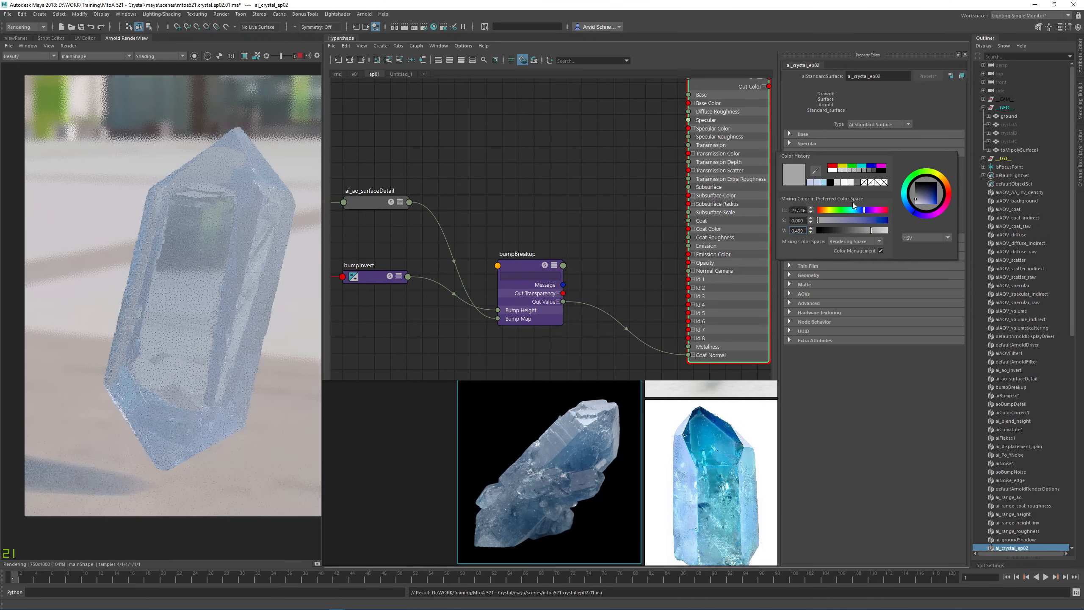
{"action": "left_click_drag", "start_coordinate": [804, 231], "coordinate": [784, 234]}
{"action": "key", "text": "Return"}
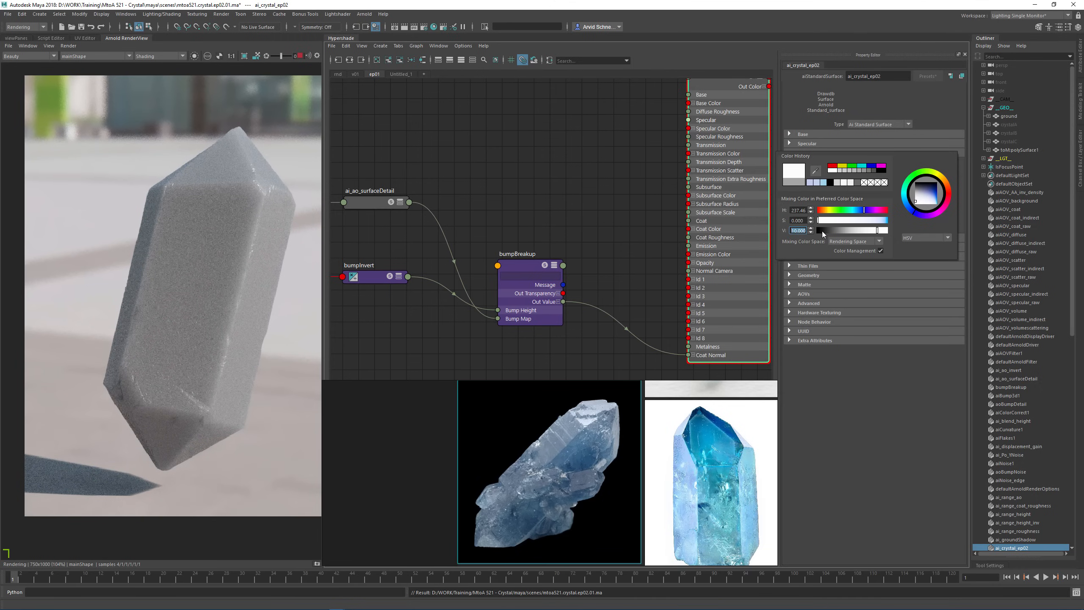
Try the scatter color's saturation at about 0.71 and 0.05, and reset its value to 0
{"action": "left_click", "coordinate": [872, 221]}
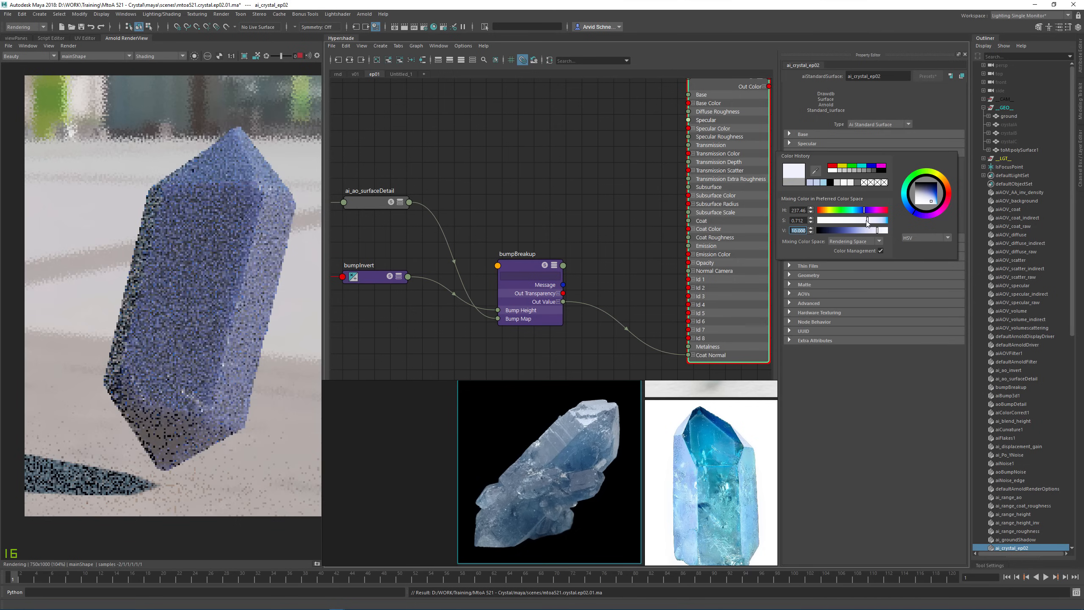
{"action": "left_click_drag", "start_coordinate": [872, 221], "coordinate": [822, 220]}
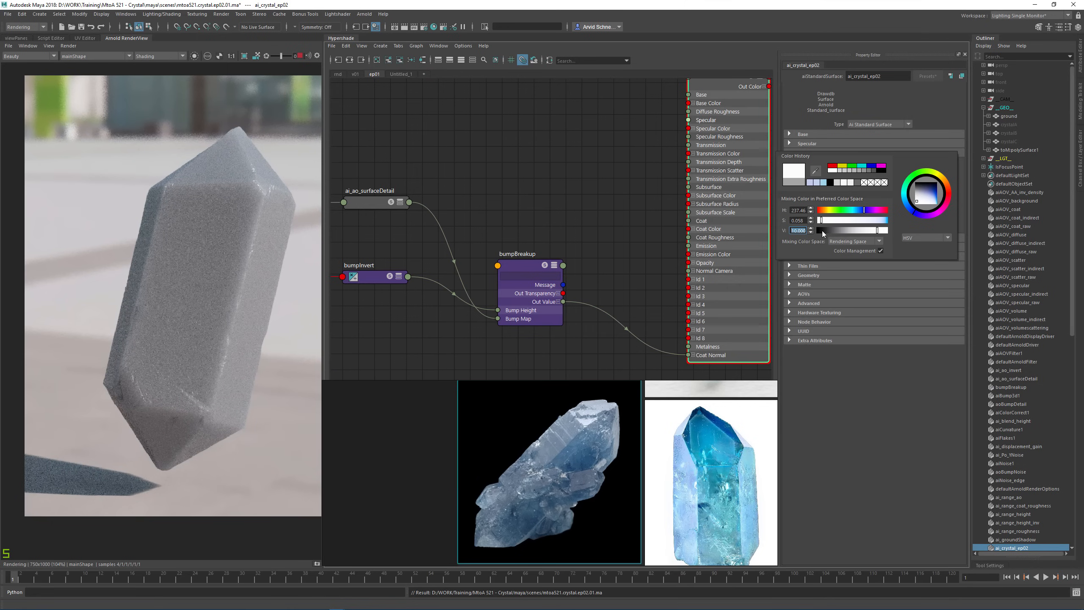
{"action": "type", "text": "0"}
{"action": "key", "text": "Return"}
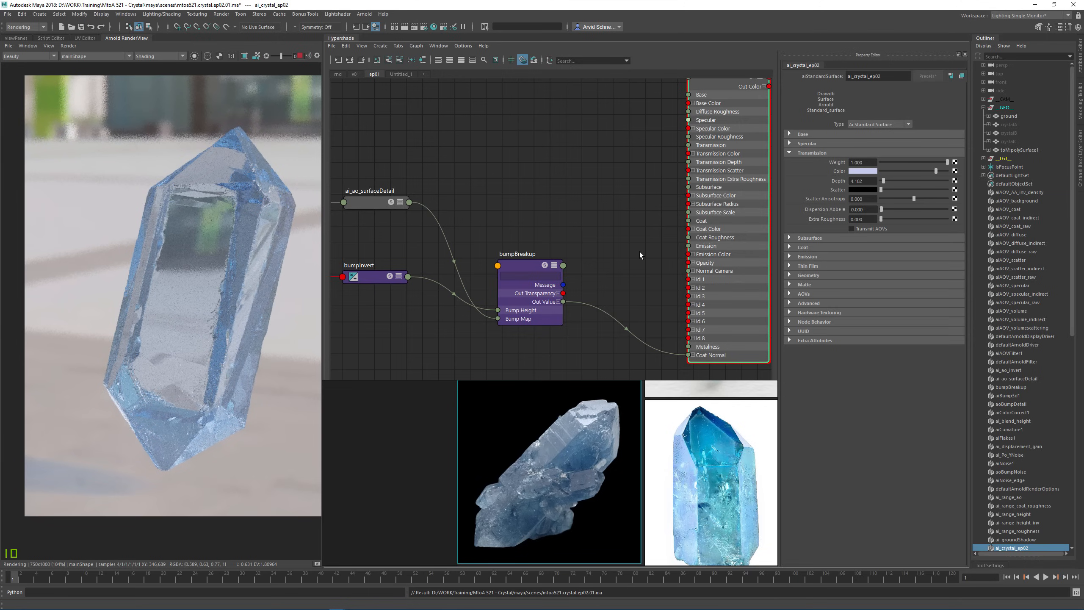
Isolate the PoHeightClamp node's output in the render to inspect the height mask on the crystal
{"action": "scroll", "coordinate": [606, 213], "scroll_direction": "down", "scroll_amount": 3}
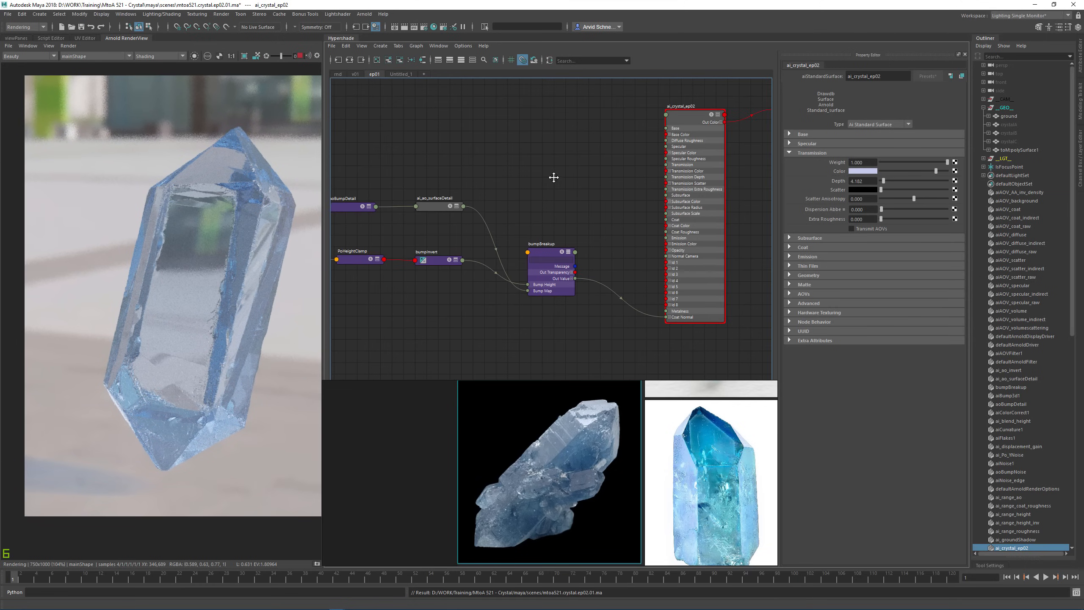
{"action": "middle_click_drag", "start_coordinate": [554, 177], "coordinate": [610, 175], "text": "alt"}
{"action": "left_click", "coordinate": [523, 182]}
{"action": "middle_click_drag", "start_coordinate": [449, 213], "coordinate": [472, 209], "text": "alt"}
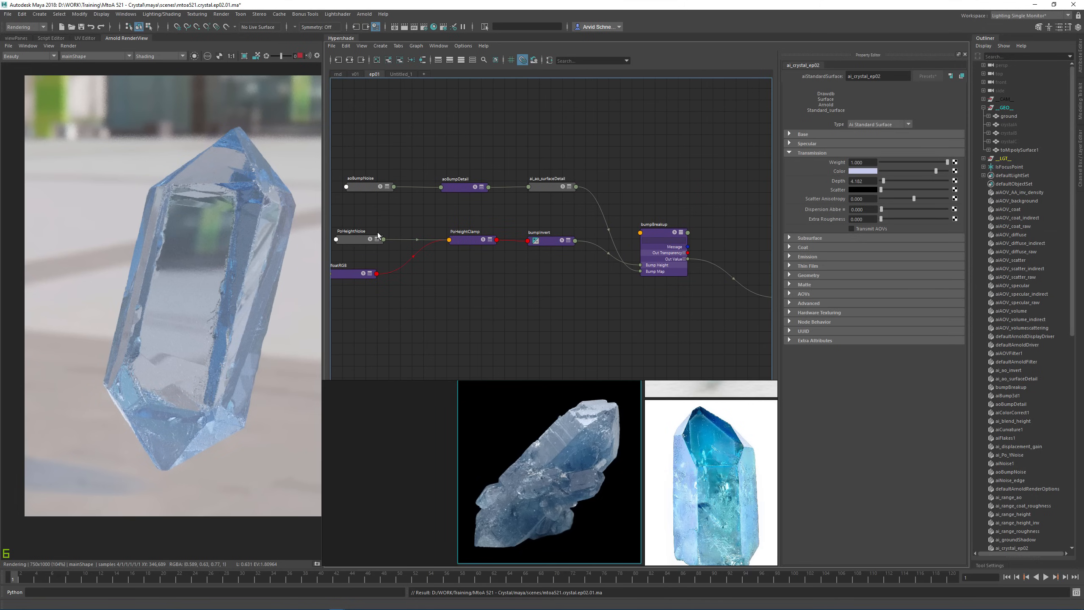
{"action": "middle_click_drag", "start_coordinate": [402, 236], "coordinate": [501, 203], "text": "alt"}
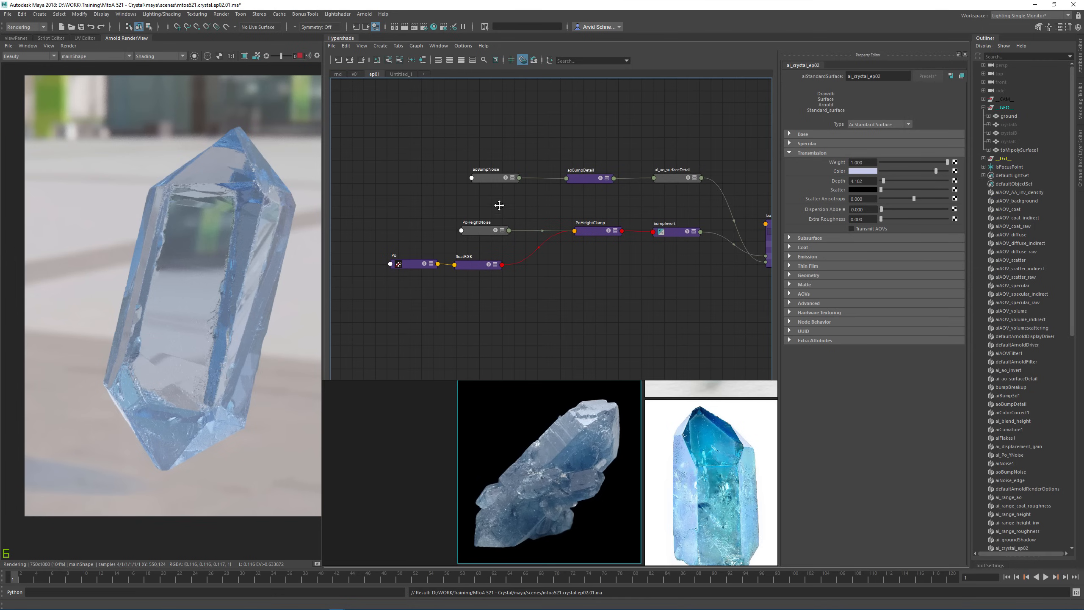
{"action": "middle_click_drag", "start_coordinate": [520, 273], "coordinate": [456, 300], "text": "alt"}
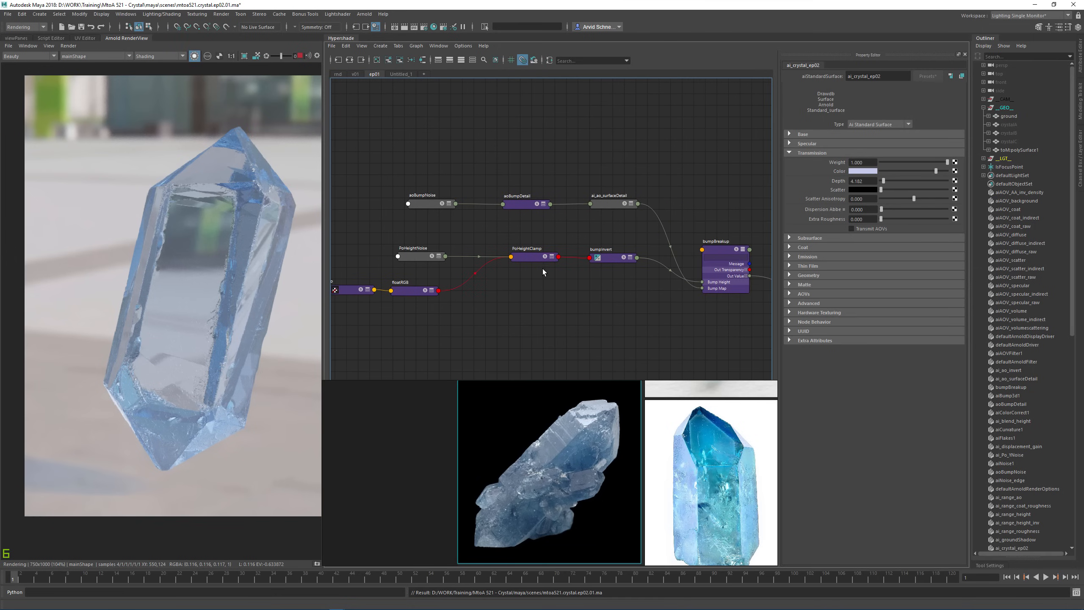
{"action": "left_click", "coordinate": [527, 257]}
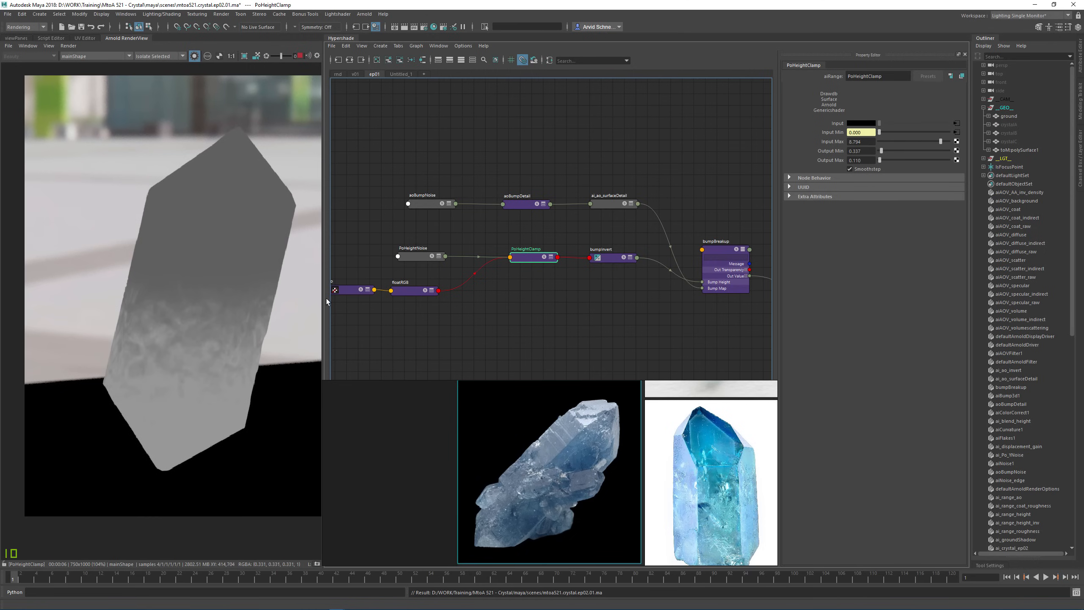
Create an aiRange node in the shader graph and place it above the bumpBreakup node
{"action": "middle_click_drag", "start_coordinate": [646, 143], "coordinate": [582, 147], "text": "alt"}
{"action": "key", "text": "Tab"}
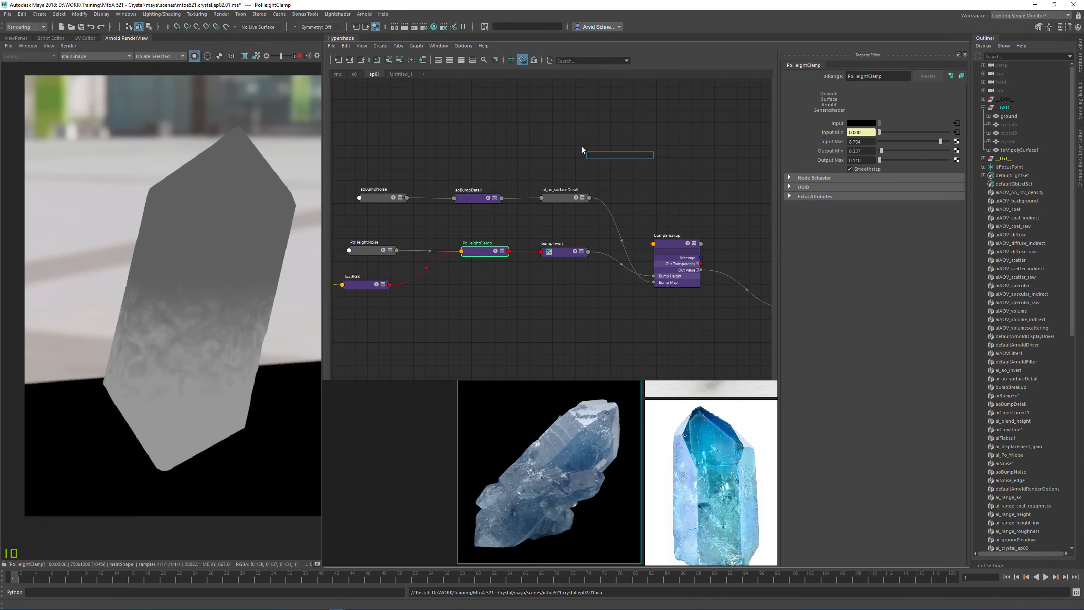
{"action": "type", "text": "a"}
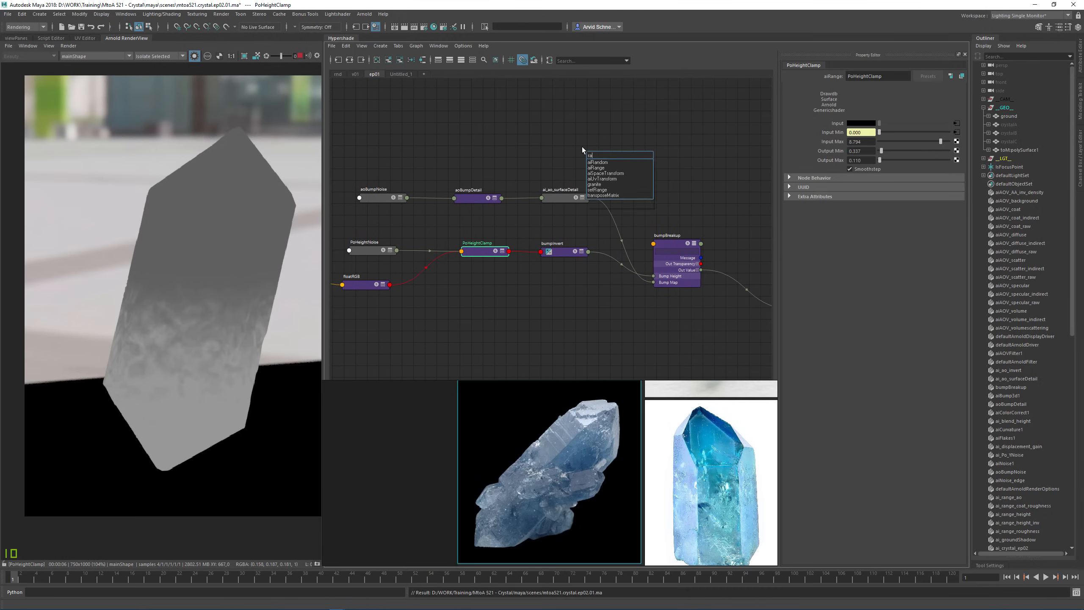
{"action": "type", "text": "iRange"}
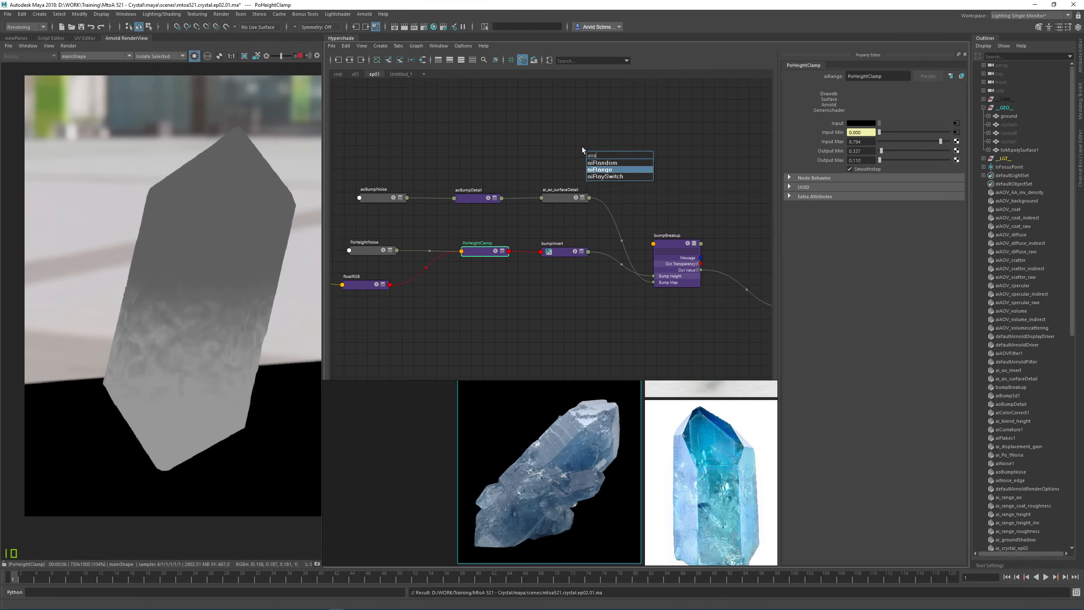
{"action": "key", "text": "Return"}
{"action": "left_click_drag", "start_coordinate": [609, 155], "coordinate": [672, 124]}
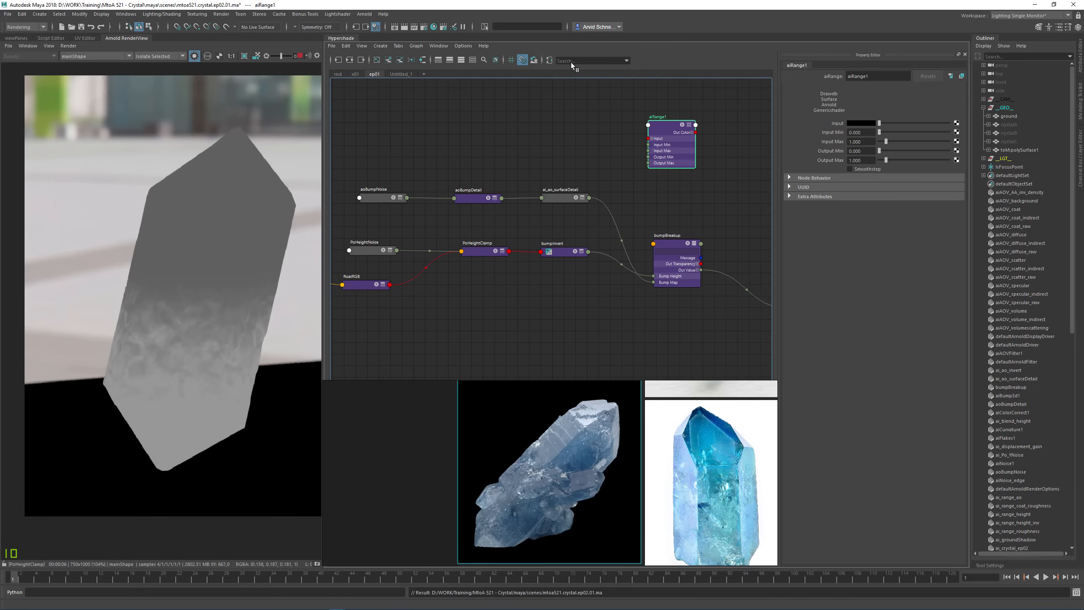
Preview the floatRGB node's output and connect its Out Color to the new aiRange node's Input
{"action": "scroll", "coordinate": [379, 290], "scroll_direction": "up", "scroll_amount": 2}
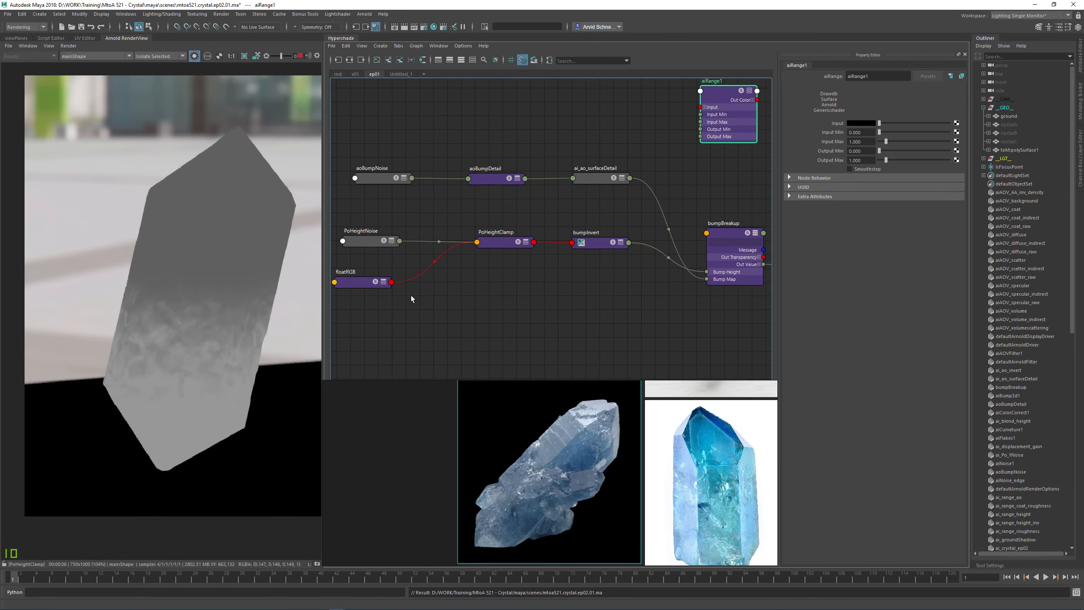
{"action": "left_click", "coordinate": [391, 282]}
{"action": "left_click", "coordinate": [371, 284]}
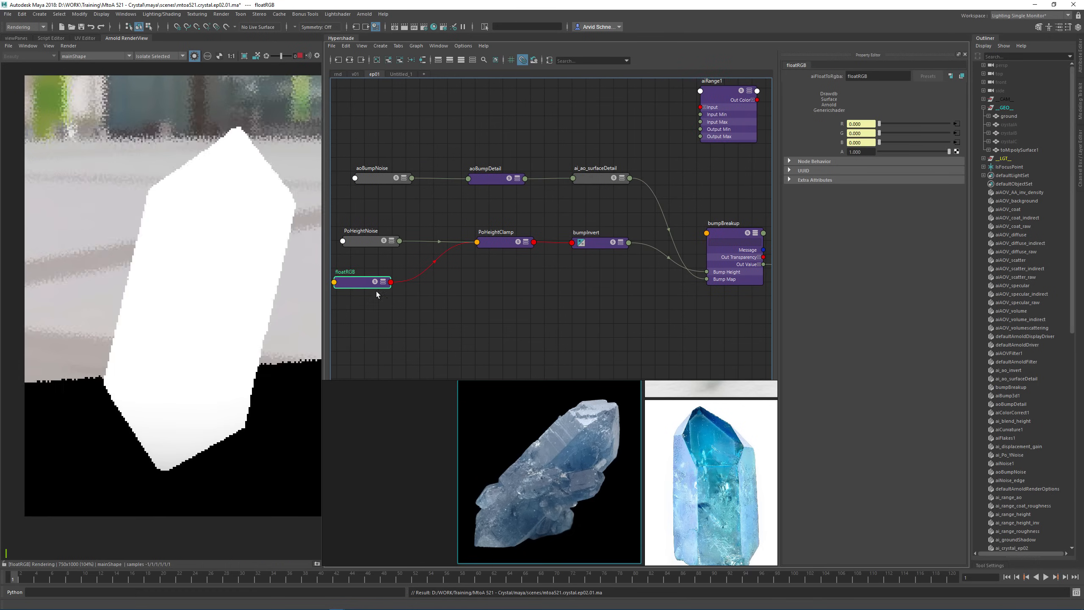
{"action": "key", "text": "3"}
{"action": "left_click", "coordinate": [390, 291]}
{"action": "middle_click_drag", "start_coordinate": [690, 87], "coordinate": [486, 250], "text": "alt"}
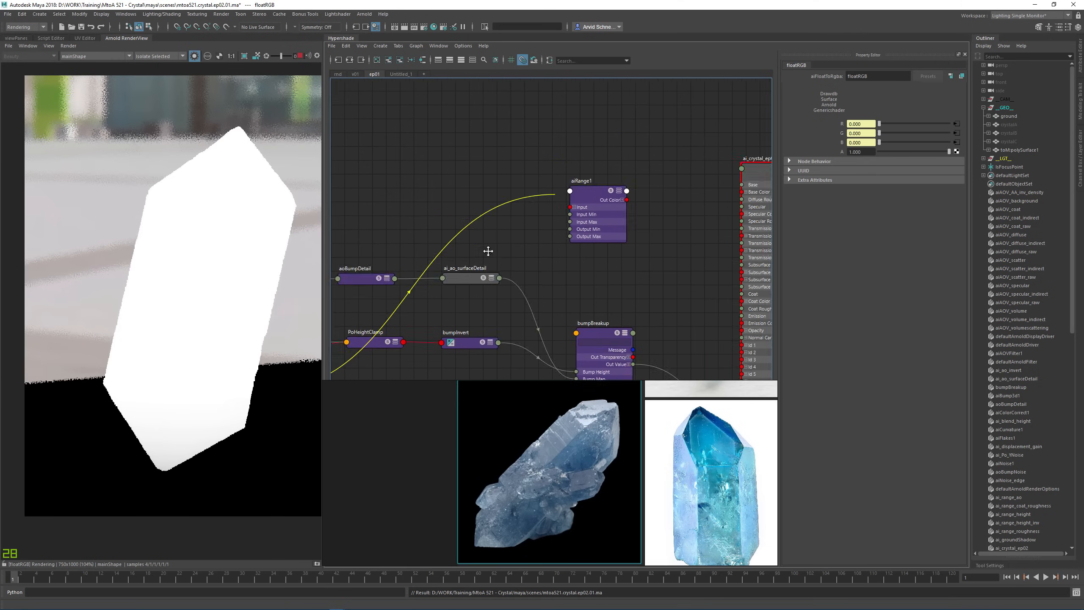
{"action": "left_click", "coordinate": [493, 271]}
{"action": "middle_click_drag", "start_coordinate": [563, 265], "coordinate": [448, 211], "text": "alt"}
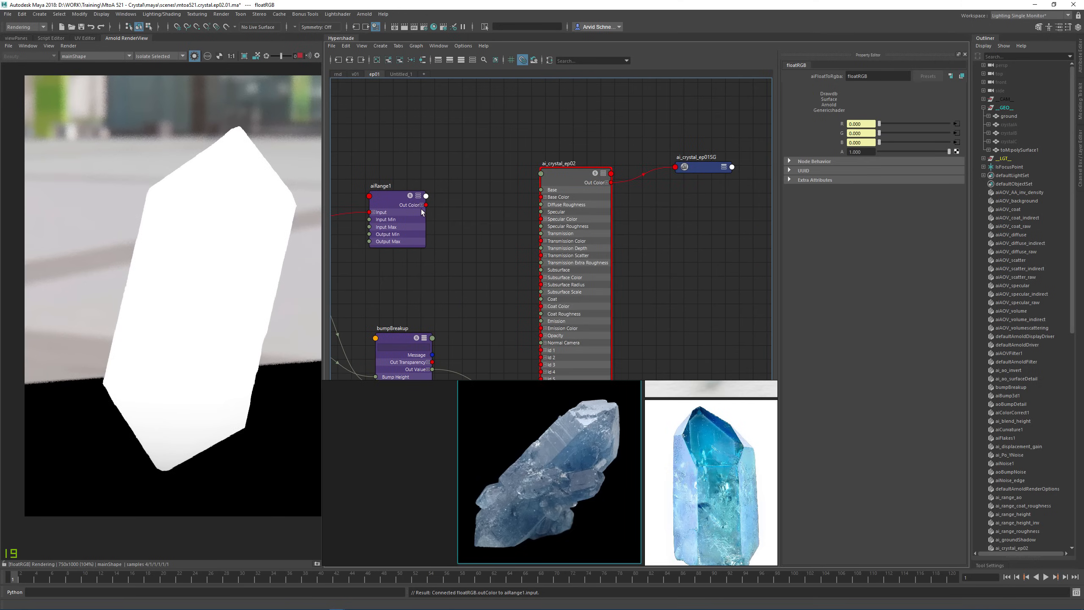
Connect the aiRange node's Out Color to the crystal shader's Transmission Scatter and save the scene
{"action": "left_click", "coordinate": [421, 205]}
{"action": "left_click", "coordinate": [426, 212]}
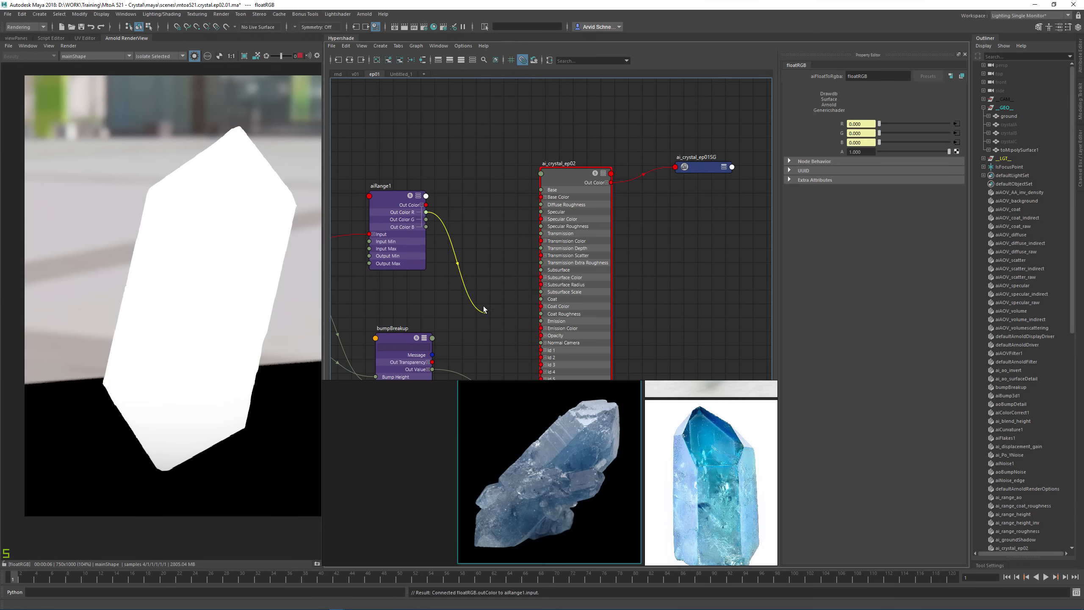
{"action": "mouse_move", "coordinate": [485, 300]}
{"action": "middle_mouse_down", "text": "alt"}
{"action": "mouse_move", "coordinate": [505, 195]}
{"action": "mouse_move", "coordinate": [478, 303]}
{"action": "middle_mouse_up", "text": "alt"}
{"action": "left_click", "coordinate": [486, 257]}
{"action": "left_click", "coordinate": [571, 178]}
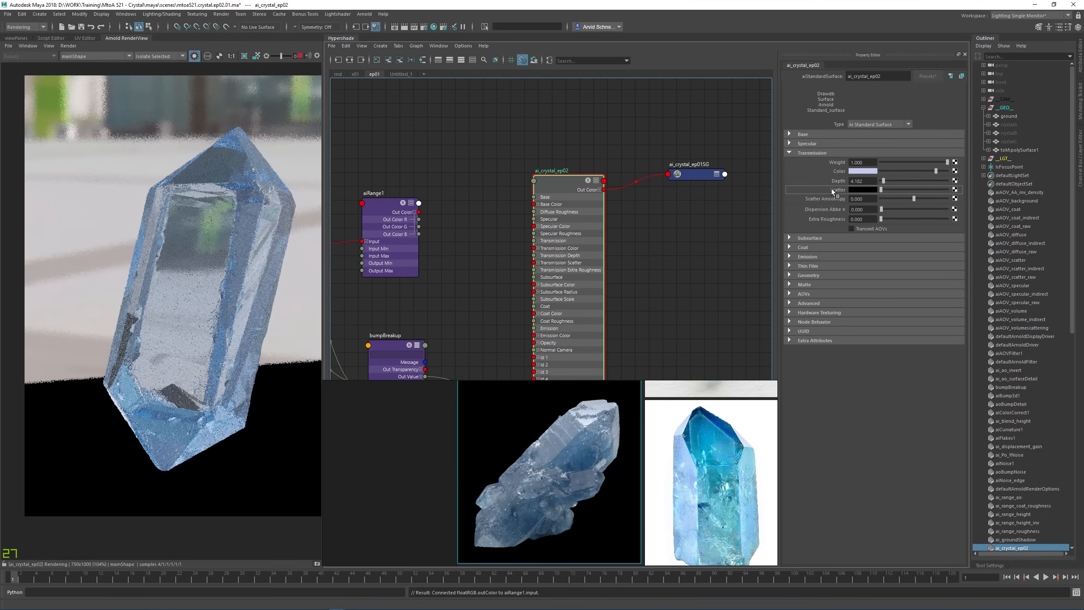
{"action": "middle_click_drag", "start_coordinate": [832, 189], "coordinate": [832, 189]}
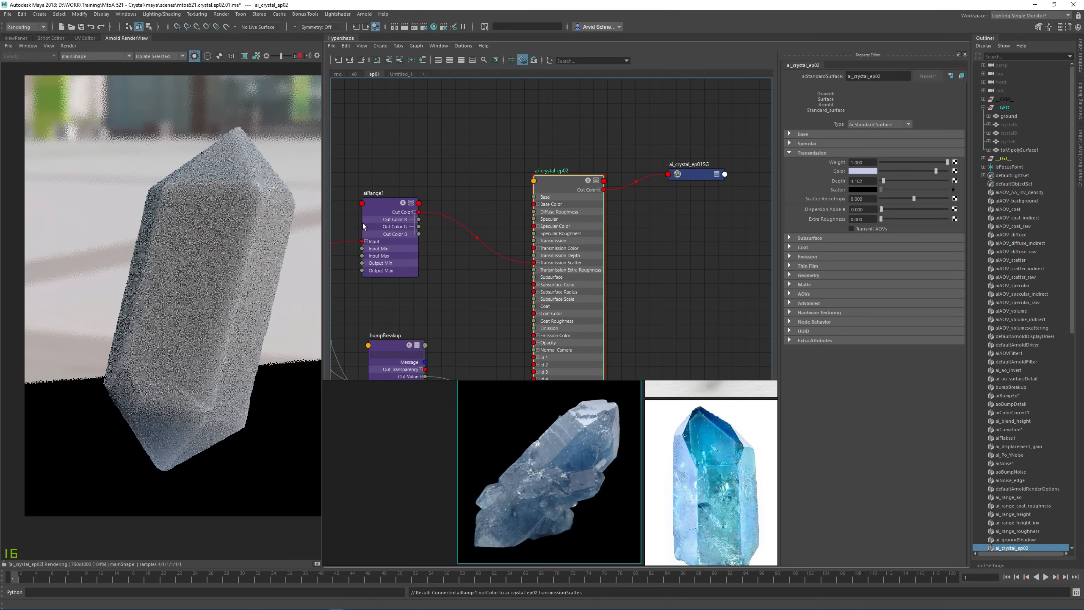
{"action": "middle_click_drag", "start_coordinate": [453, 175], "coordinate": [493, 183], "text": "alt"}
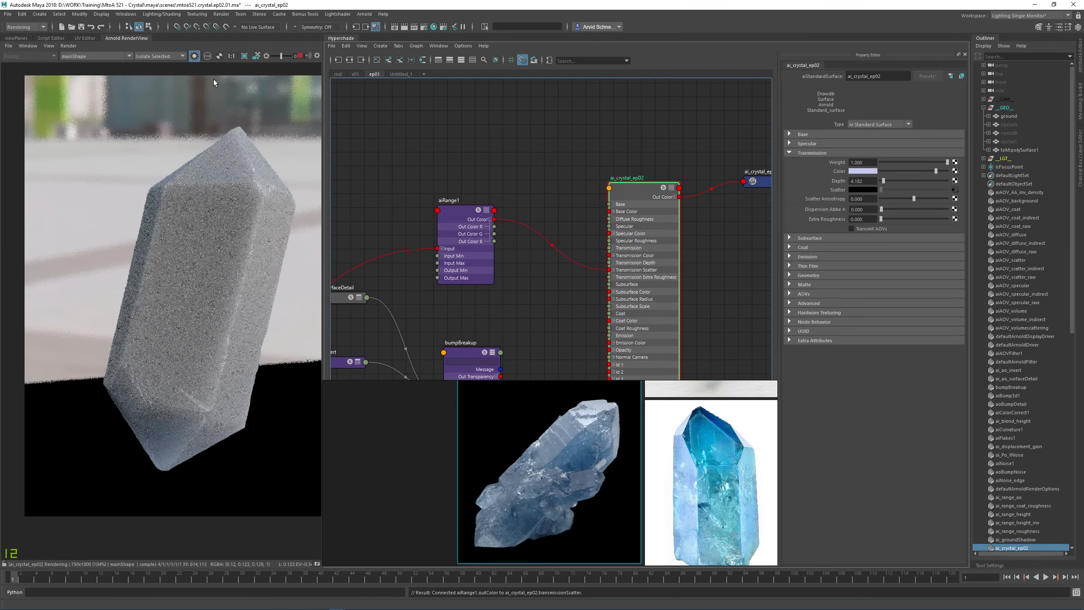
{"action": "left_click", "coordinate": [82, 27]}
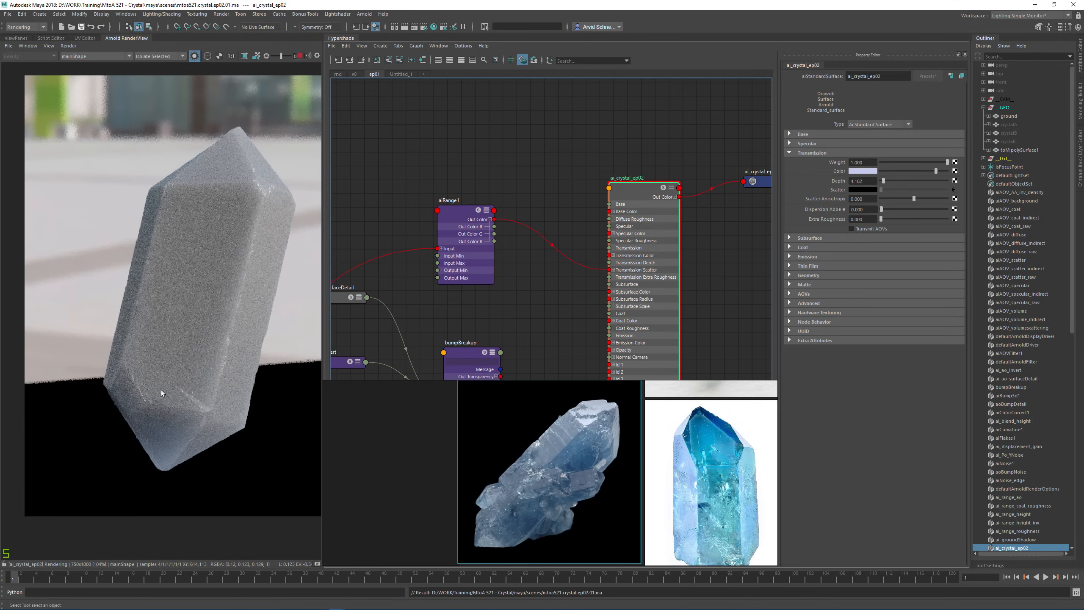
Invert the aiRange node's gradient by setting Input Min to 1 and Input Max to 0
{"action": "left_click", "coordinate": [453, 211]}
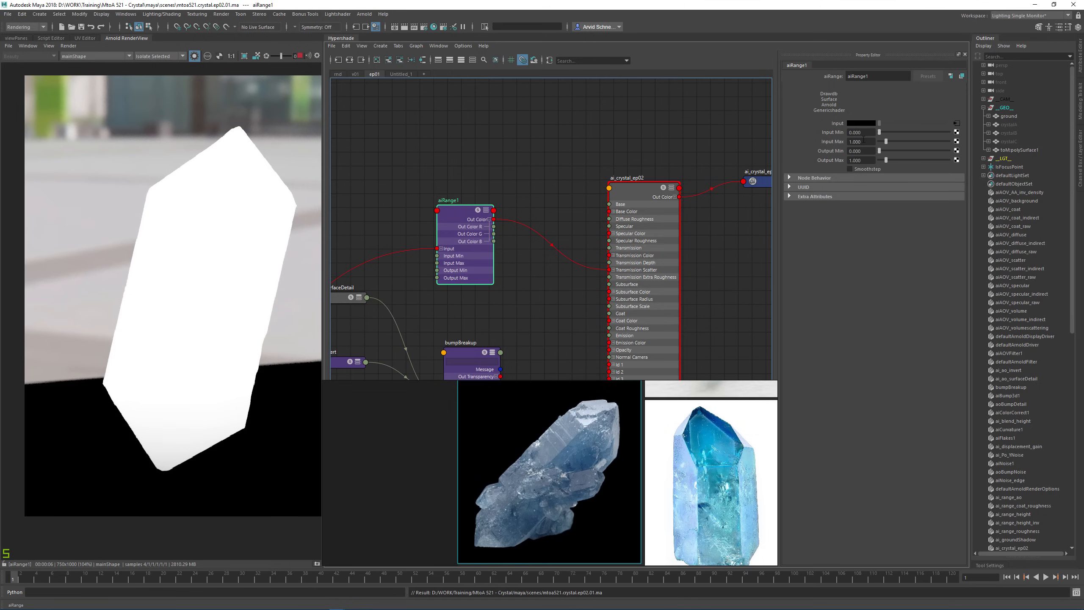
{"action": "left_click_drag", "start_coordinate": [863, 132], "coordinate": [837, 131]}
{"action": "type", "text": "1"}
{"action": "key", "text": "Tab"}
{"action": "type", "text": "0"}
{"action": "key", "text": "Return"}
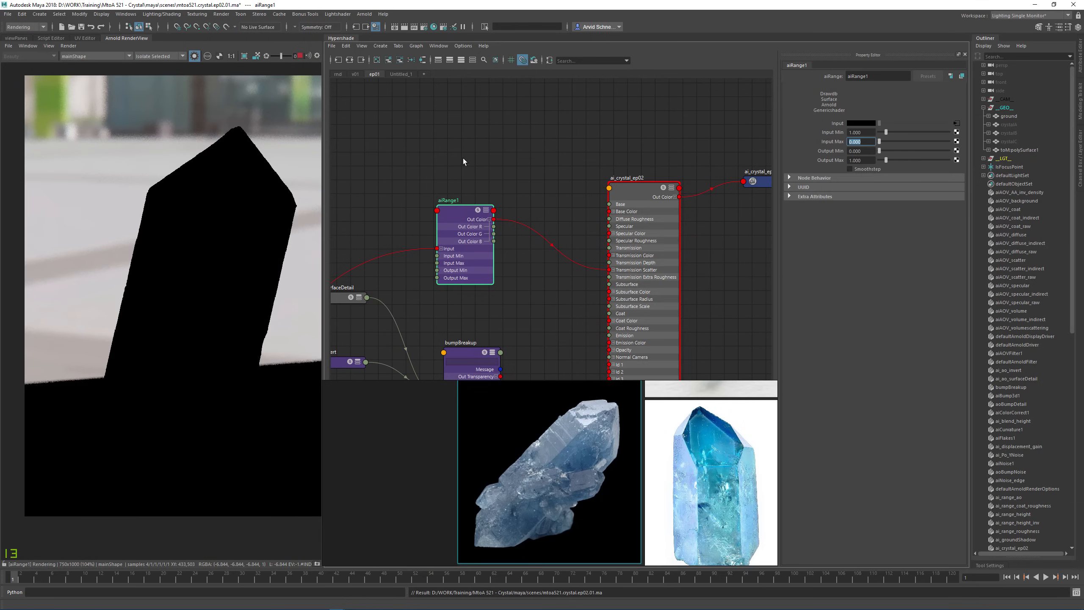
Set the aiRange node's Input Min to 0 and Input Max to 1, with Smoothstep enabled
{"action": "left_click", "coordinate": [867, 132]}
{"action": "type", "text": "0"}
{"action": "key", "text": "Tab"}
{"action": "type", "text": "1"}
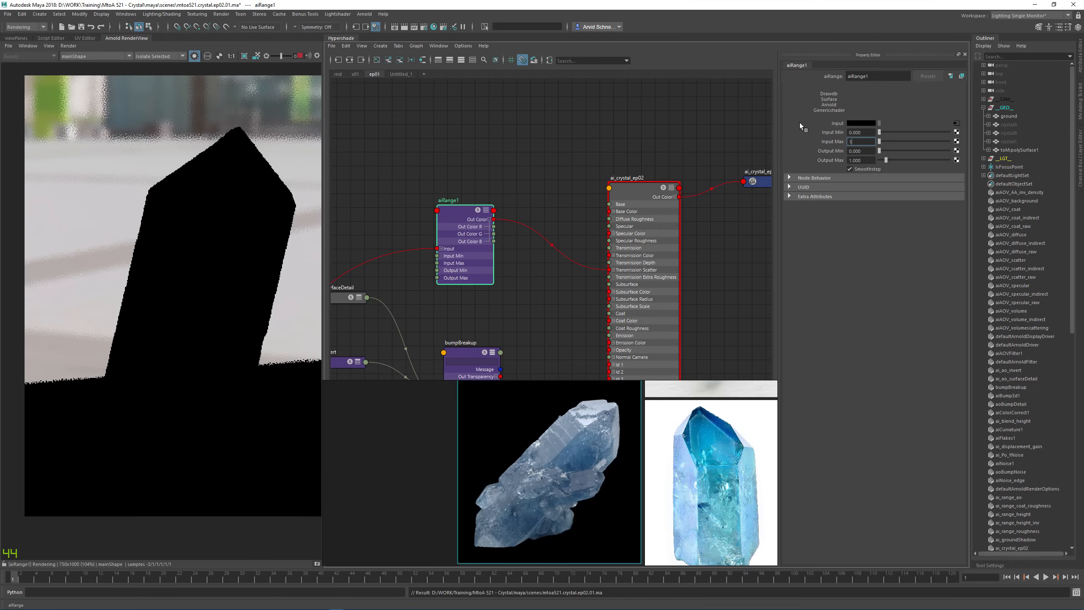
{"action": "key", "text": "Return"}
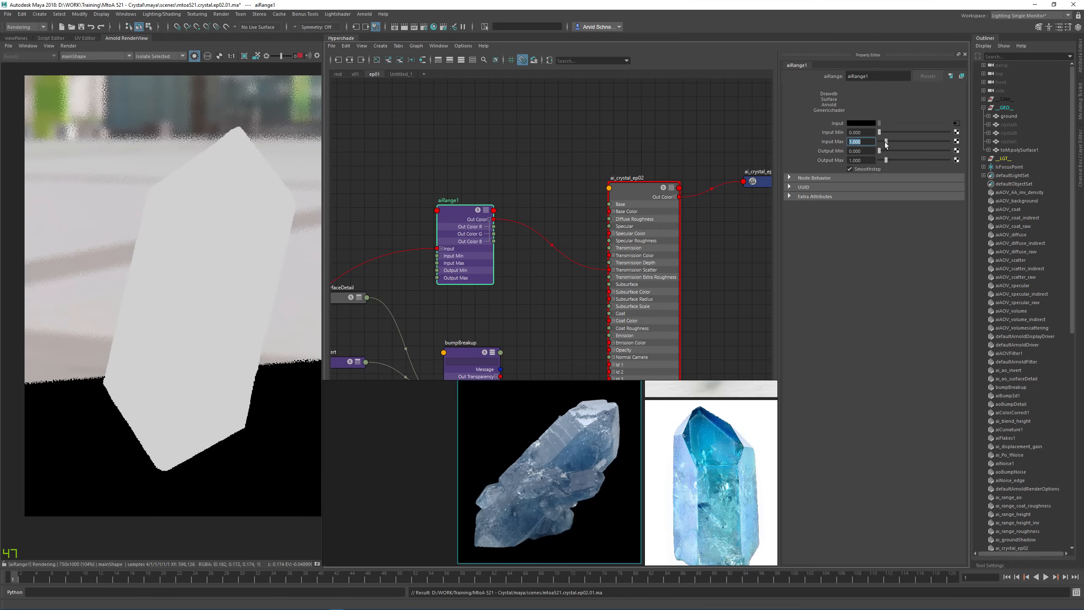
Raise the aiRange node's Input Max to 15, and bring it down to about 9.4 to shape the height gradient
{"action": "double_click", "coordinate": [846, 141]}
{"action": "type", "text": "15"}
{"action": "key", "text": "Return"}
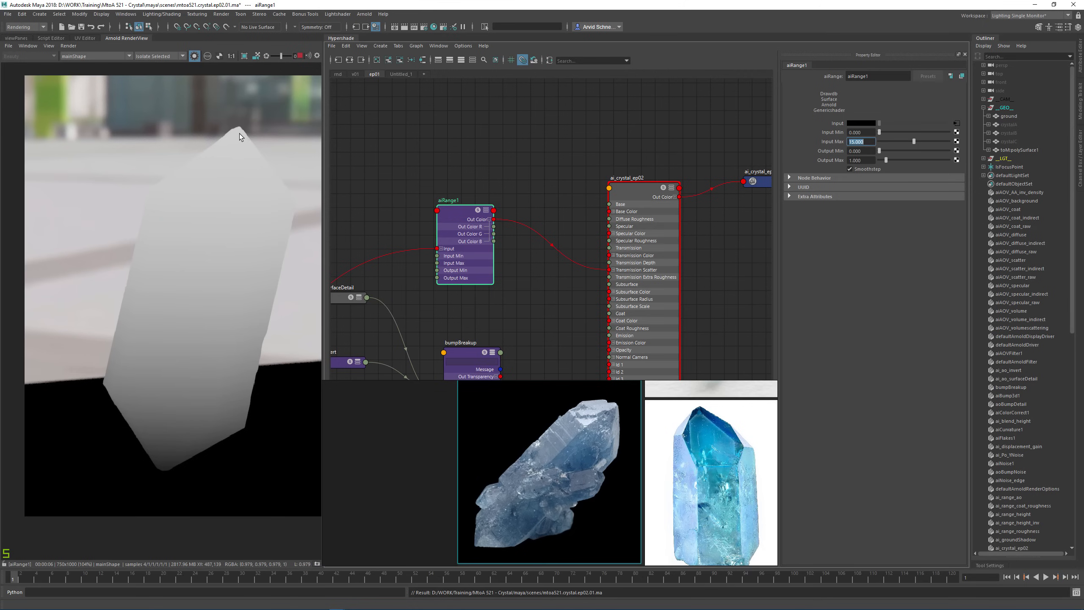
{"action": "mouse_move", "coordinate": [914, 142]}
{"action": "left_mouse_down"}
{"action": "mouse_move", "coordinate": [935, 143]}
{"action": "mouse_move", "coordinate": [870, 159]}
{"action": "mouse_move", "coordinate": [895, 144]}
{"action": "left_mouse_up"}
{"action": "left_click_drag", "start_coordinate": [897, 146], "coordinate": [901, 146]}
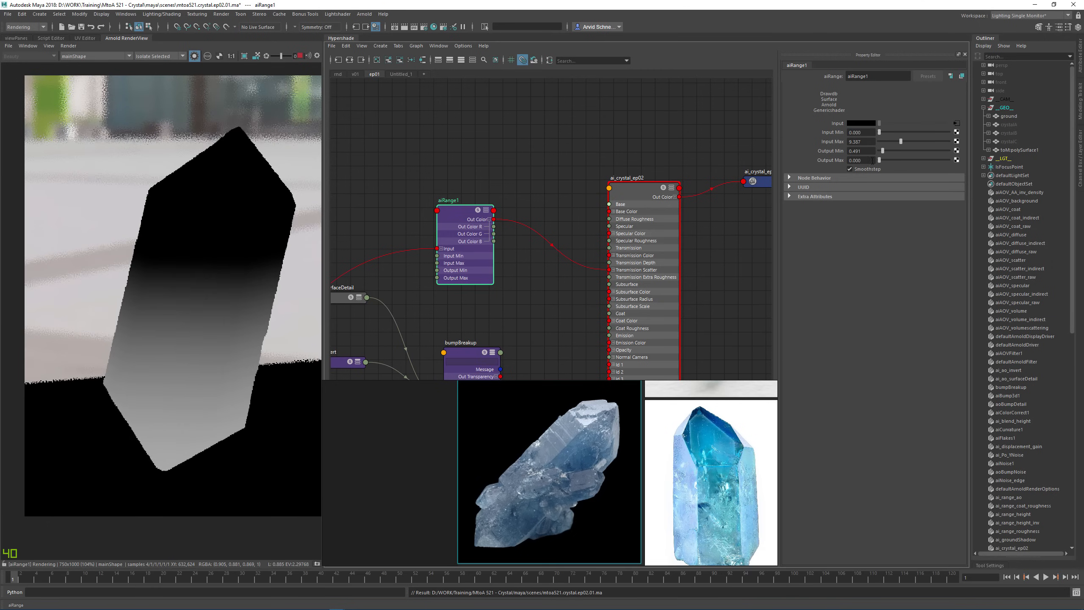
Invert the mask and strengthen its base by setting the aiRange node's Output Min to about 8.16 and Output Max to 0
{"action": "left_click_drag", "start_coordinate": [858, 160], "coordinate": [789, 152], "text": "ctrl"}
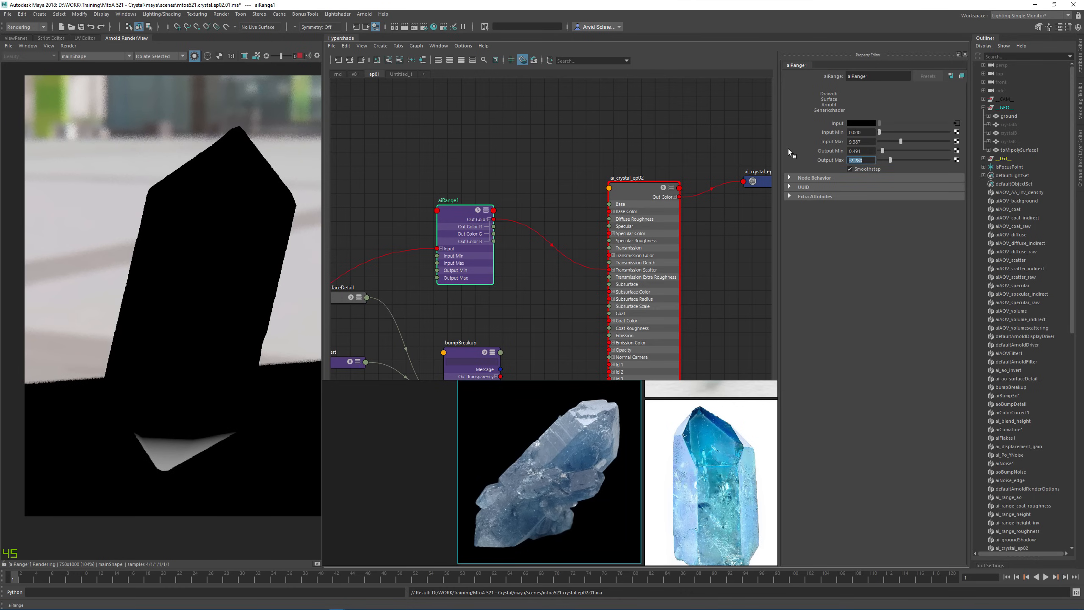
{"action": "type", "text": "5"}
{"action": "key", "text": "Return"}
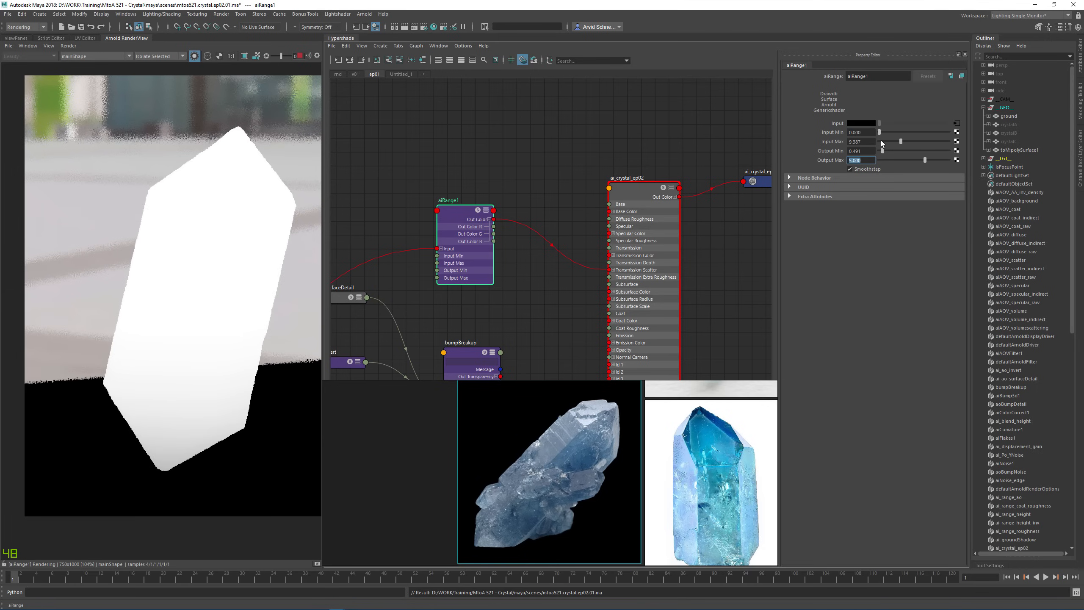
{"action": "mouse_move", "coordinate": [881, 144]}
{"action": "left_mouse_down"}
{"action": "mouse_move", "coordinate": [916, 140]}
{"action": "mouse_move", "coordinate": [884, 141]}
{"action": "mouse_move", "coordinate": [927, 151]}
{"action": "mouse_move", "coordinate": [891, 159]}
{"action": "mouse_move", "coordinate": [907, 161]}
{"action": "mouse_move", "coordinate": [888, 141]}
{"action": "mouse_move", "coordinate": [900, 141]}
{"action": "left_mouse_up"}
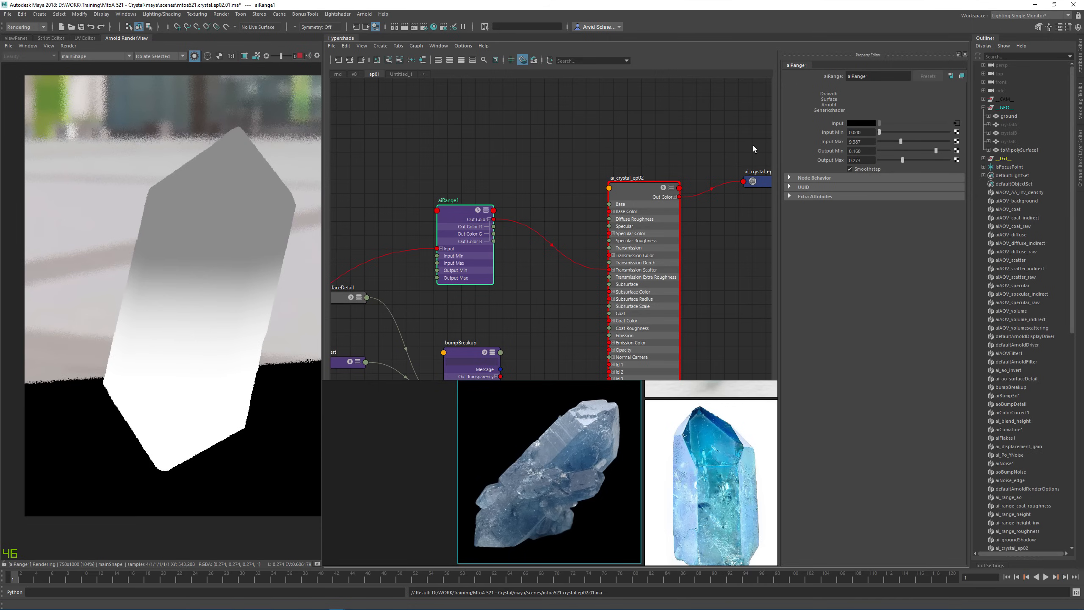
{"action": "left_click", "coordinate": [896, 161]}
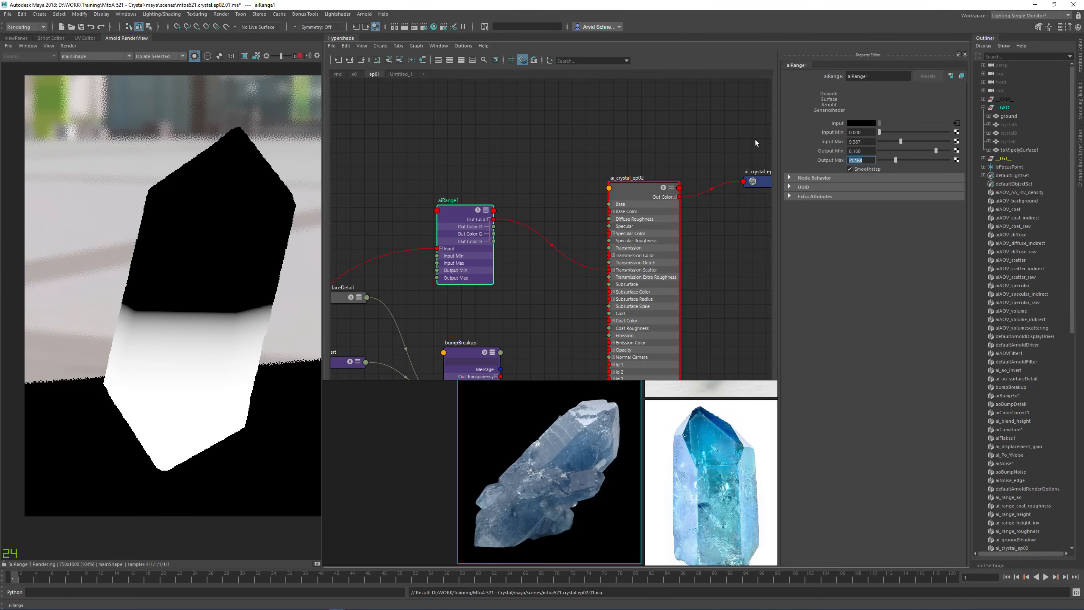
{"action": "type", "text": "0"}
{"action": "key", "text": "Return"}
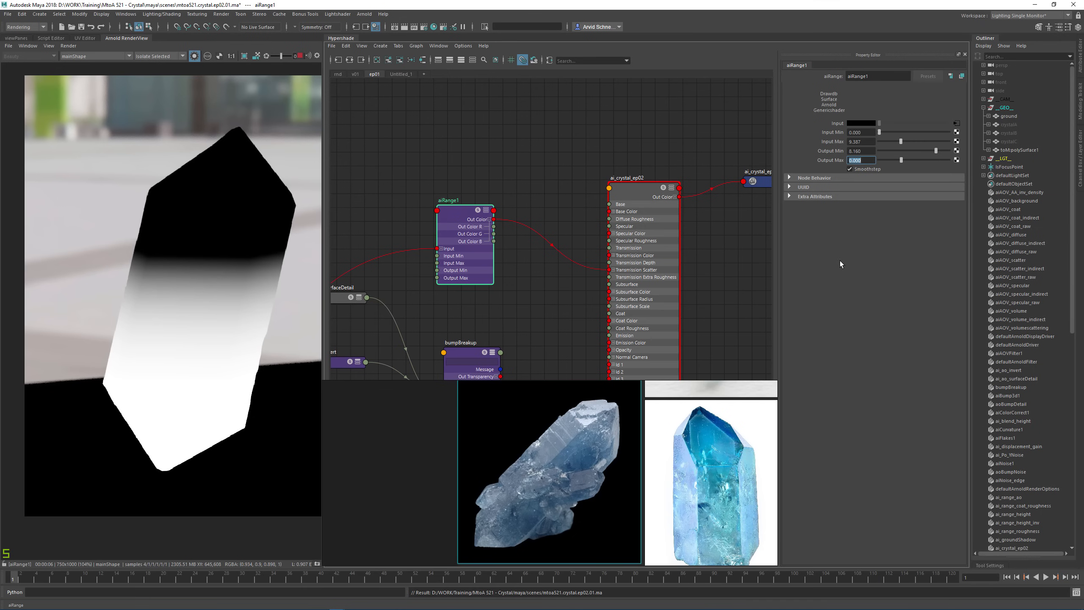
Show the full shaded render with a crop region around the crystal's lower half, and save the scene
{"action": "left_click", "coordinate": [194, 55]}
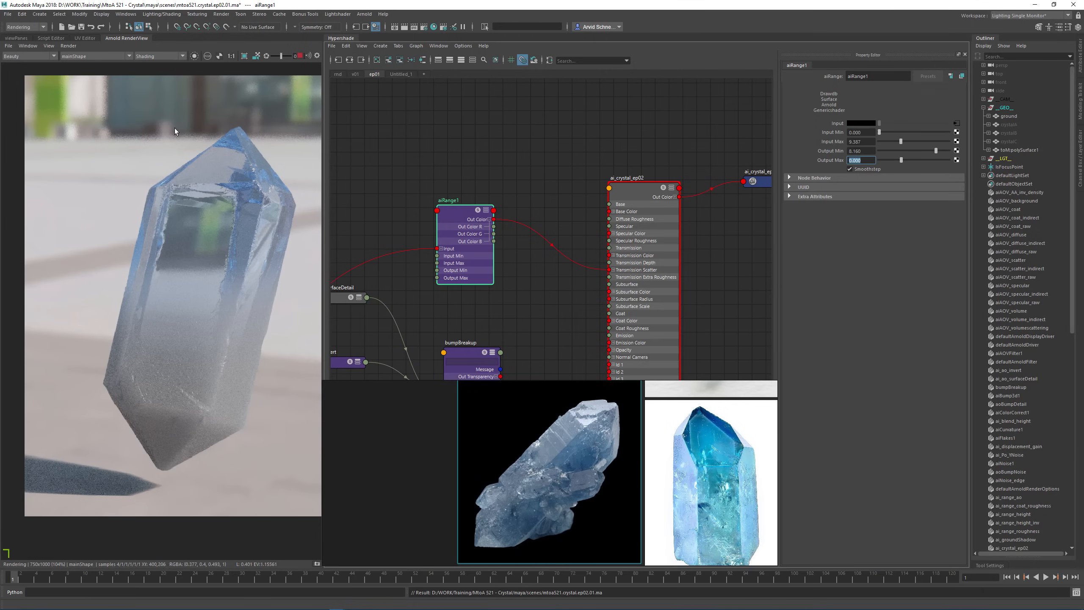
{"action": "left_click_drag", "start_coordinate": [177, 125], "coordinate": [228, 432]}
{"action": "left_click_drag", "start_coordinate": [110, 303], "coordinate": [273, 475]}
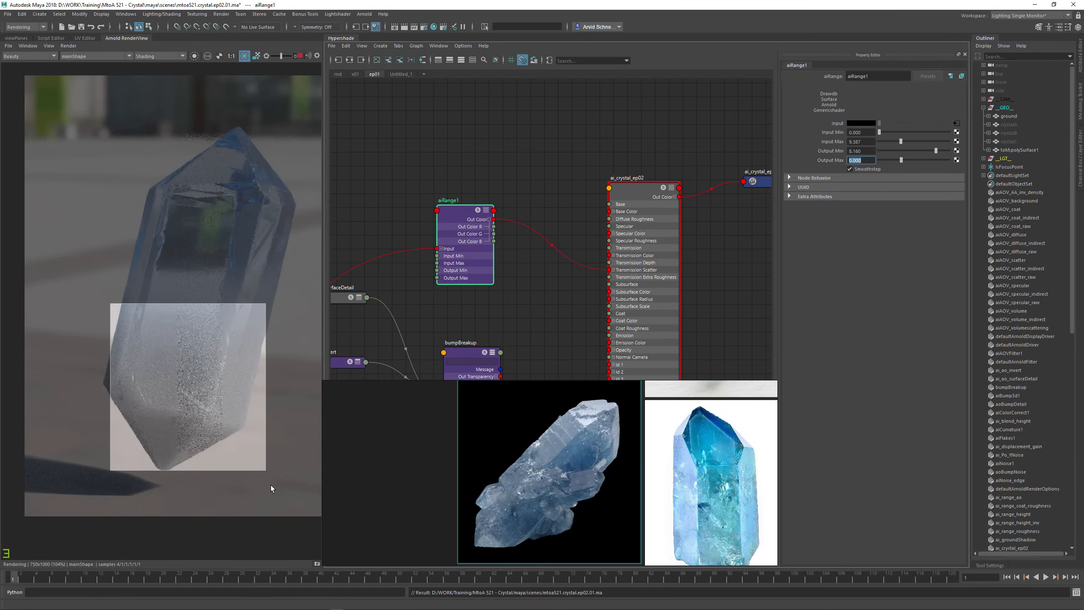
{"action": "left_click", "coordinate": [80, 27]}
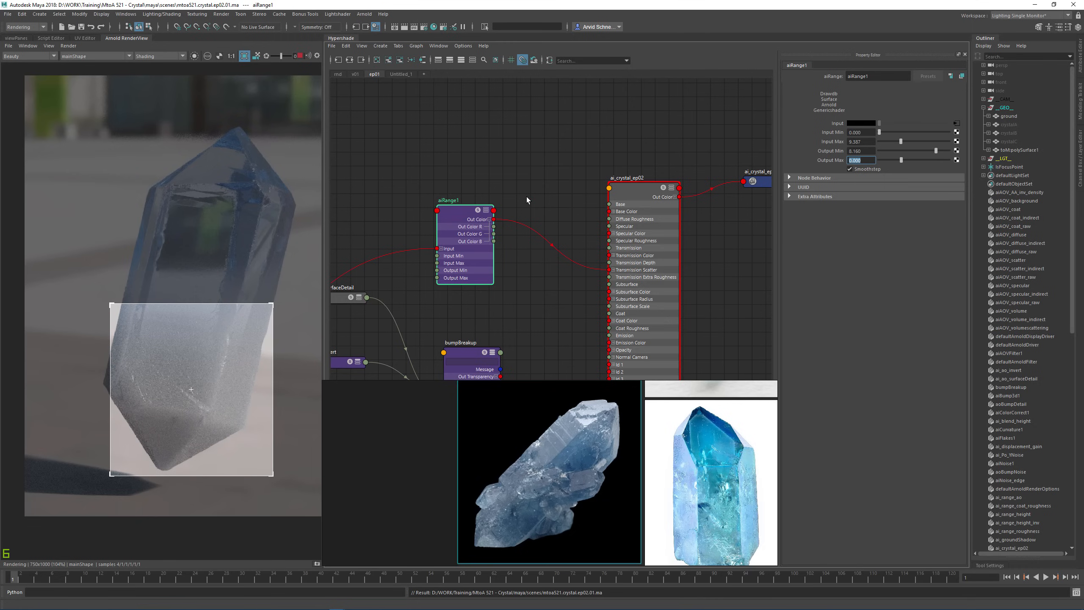
Isolate the aiRange output in the render and lower Output Min to about 5.28 and Input Max to about 5.34
{"action": "key", "text": "f"}
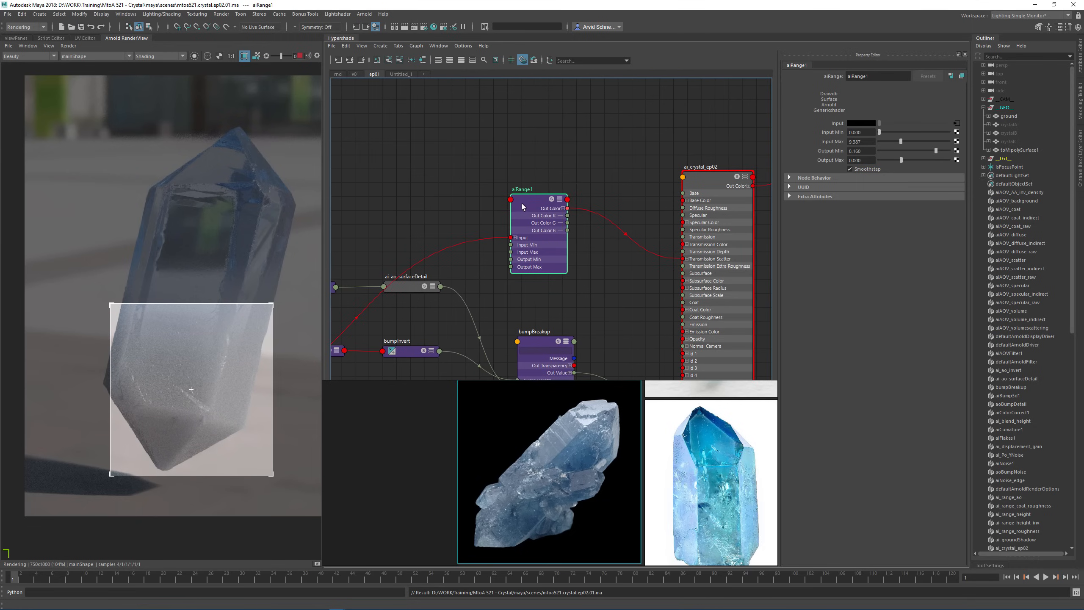
{"action": "left_click_drag", "start_coordinate": [522, 207], "coordinate": [520, 206]}
{"action": "left_click", "coordinate": [196, 57]}
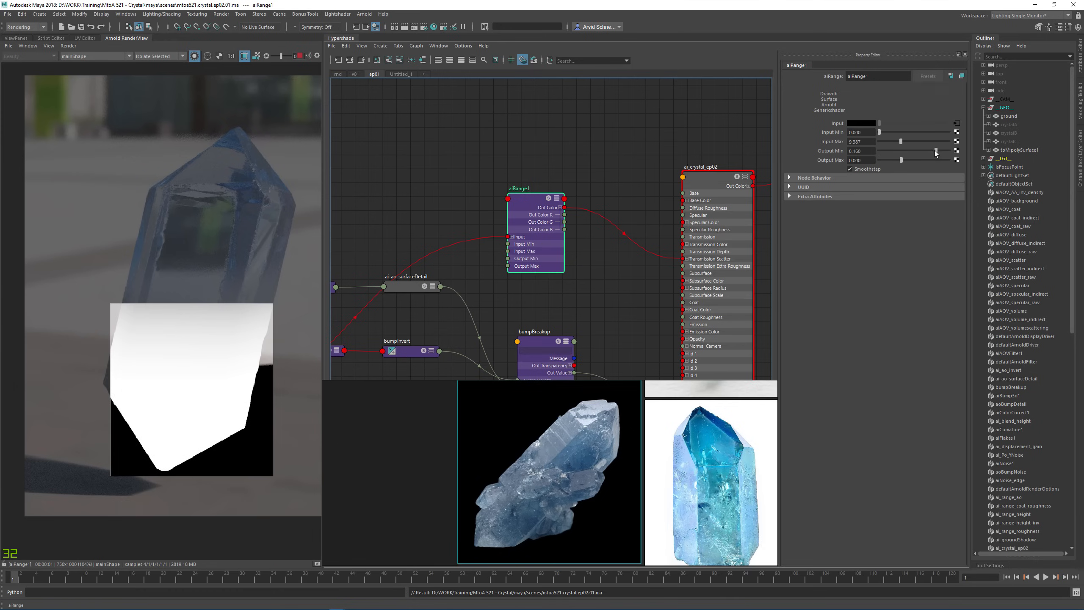
{"action": "mouse_move", "coordinate": [935, 154]}
{"action": "left_mouse_down"}
{"action": "mouse_move", "coordinate": [902, 153]}
{"action": "mouse_move", "coordinate": [916, 154]}
{"action": "left_mouse_up"}
{"action": "left_click_drag", "start_coordinate": [901, 141], "coordinate": [891, 142]}
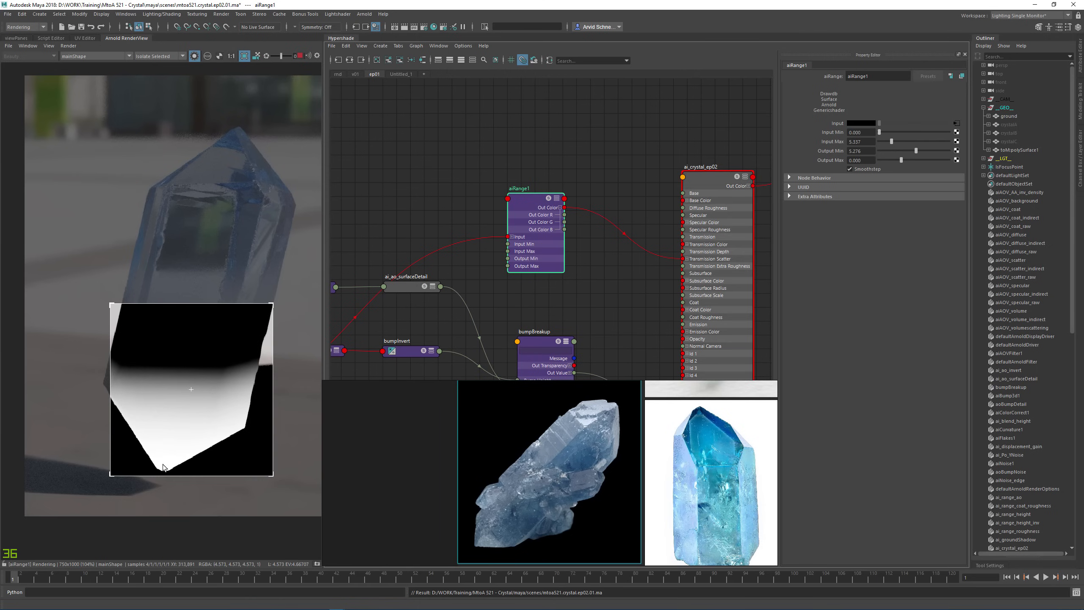
Create an aiNoise node in the shader graph and place it beside and above the aiRange node
{"action": "middle_click_drag", "start_coordinate": [563, 130], "coordinate": [576, 145], "text": "alt"}
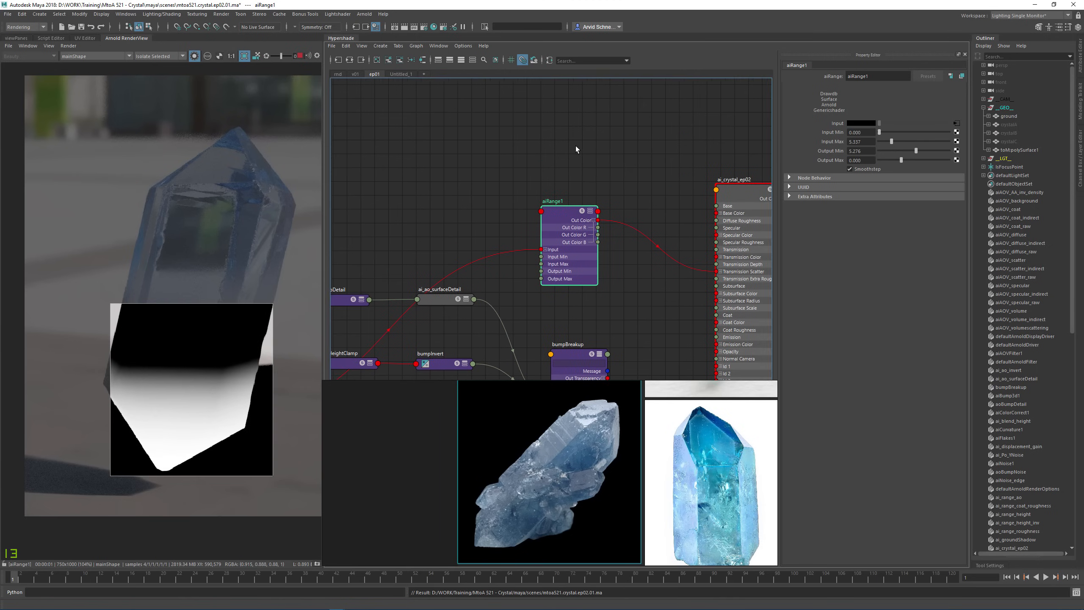
{"action": "key", "text": "Tab"}
{"action": "type", "text": "aino"}
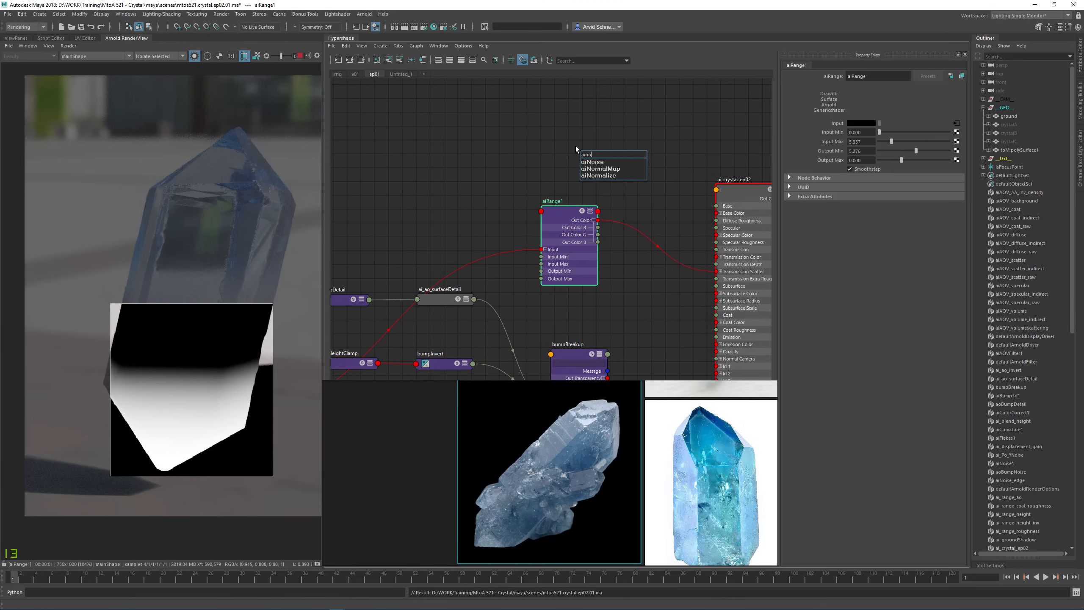
{"action": "key", "text": "Down"}
{"action": "key", "text": "Return"}
{"action": "left_click_drag", "start_coordinate": [577, 160], "coordinate": [433, 168]}
Set the aiRange node's Output Min to about 5.15 and connect the new noise's Out Color R to its Input Max
{"action": "left_click", "coordinate": [567, 212]}
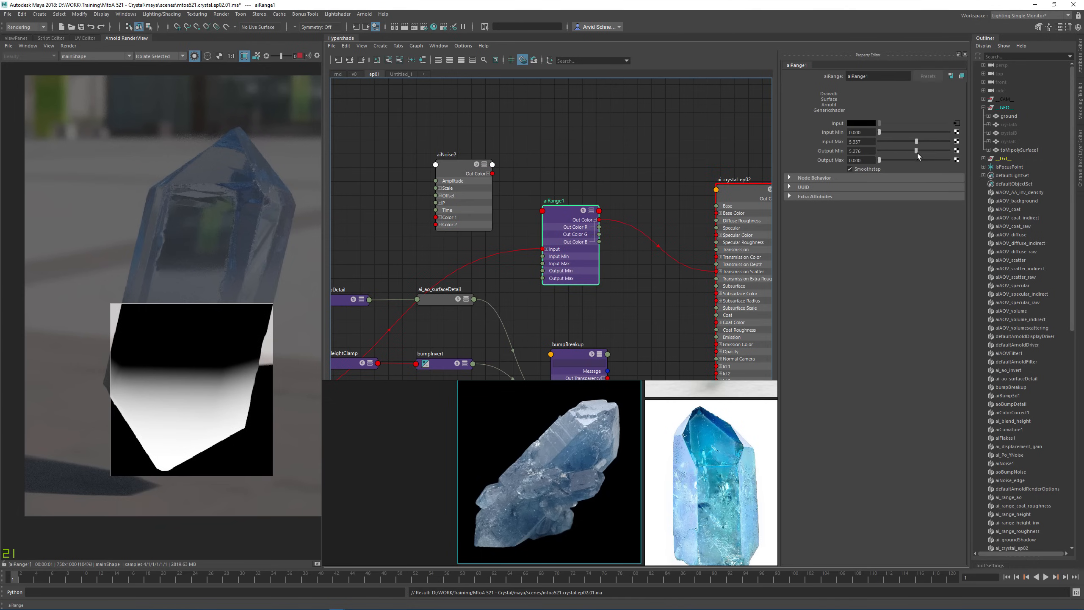
{"action": "mouse_move", "coordinate": [912, 152]}
{"action": "left_mouse_down"}
{"action": "mouse_move", "coordinate": [908, 143]}
{"action": "mouse_move", "coordinate": [933, 149]}
{"action": "mouse_move", "coordinate": [918, 147]}
{"action": "left_mouse_up"}
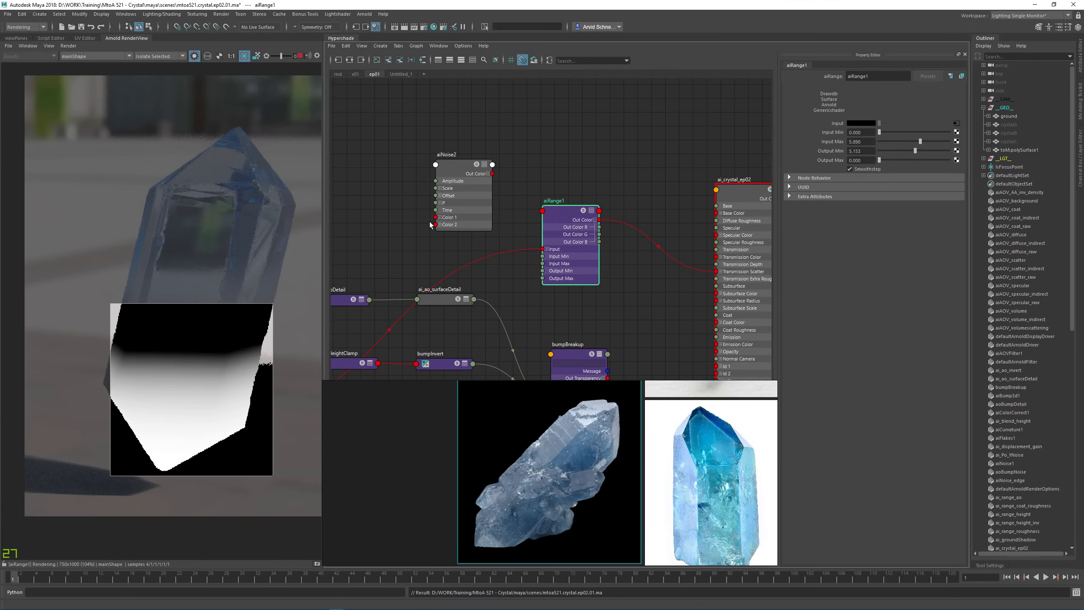
{"action": "left_click", "coordinate": [488, 173]}
{"action": "left_click_drag", "start_coordinate": [491, 180], "coordinate": [549, 264]}
{"action": "left_click_drag", "start_coordinate": [454, 171], "coordinate": [435, 173]}
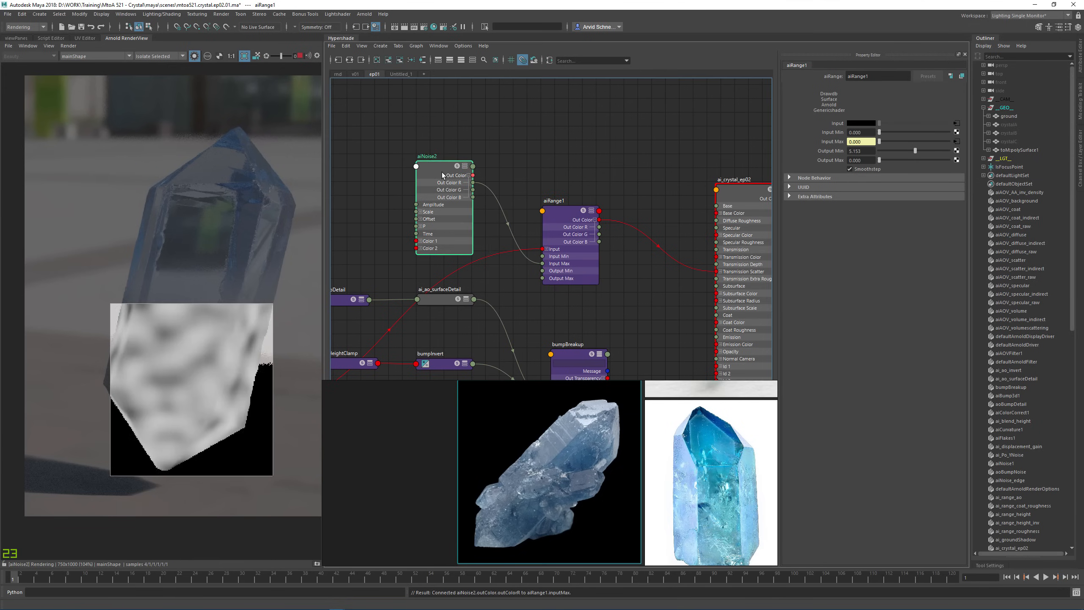
Set the new aiNoise node's Color 2 brightness value to 5 and its Color 1 brightness value to 3
{"action": "left_click", "coordinate": [866, 225]}
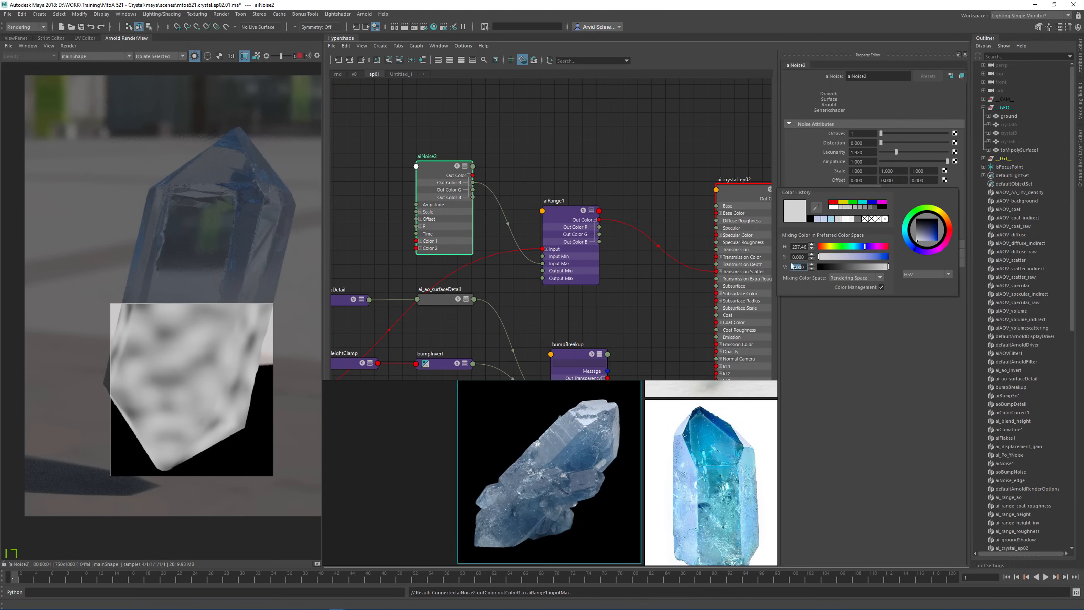
{"action": "type", "text": "5"}
{"action": "key", "text": "Return"}
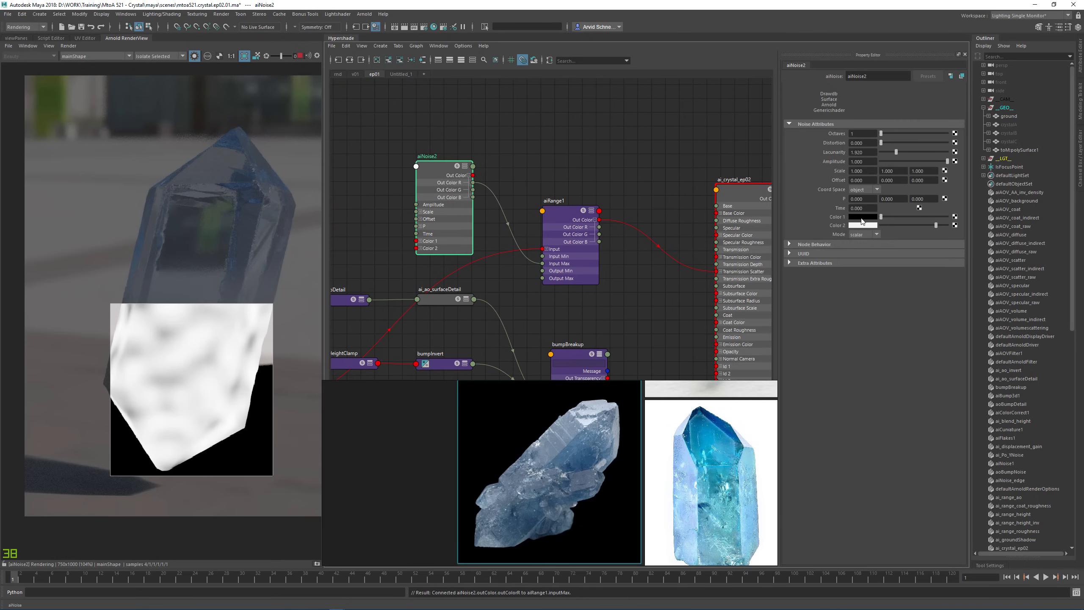
{"action": "left_click", "coordinate": [861, 217]}
{"action": "left_click", "coordinate": [794, 250]}
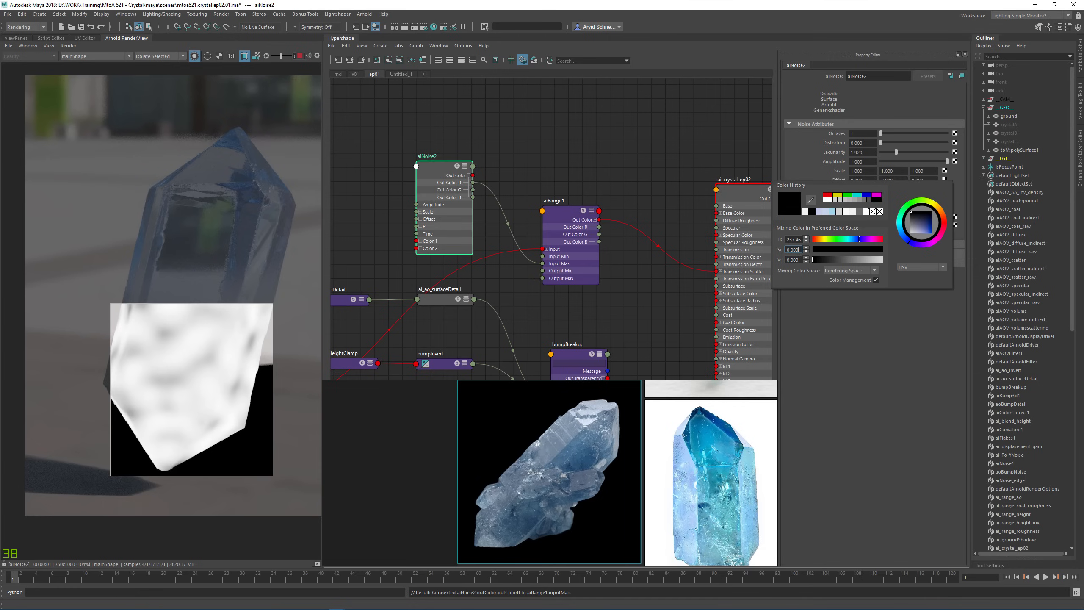
{"action": "key", "text": "Tab"}
{"action": "type", "text": "3"}
{"action": "key", "text": "Return"}
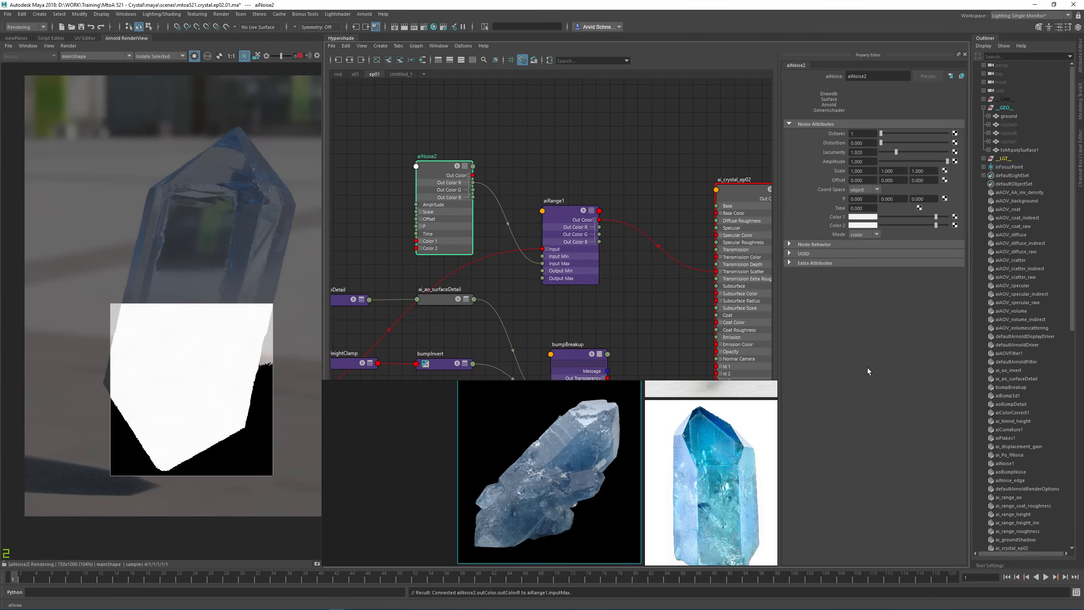
Preview the aiRange mask and retune the noise's contrast by adjusting Color 1 and setting Color 2's brightness value to 8 before fine-tuning it
{"action": "left_click", "coordinate": [565, 216]}
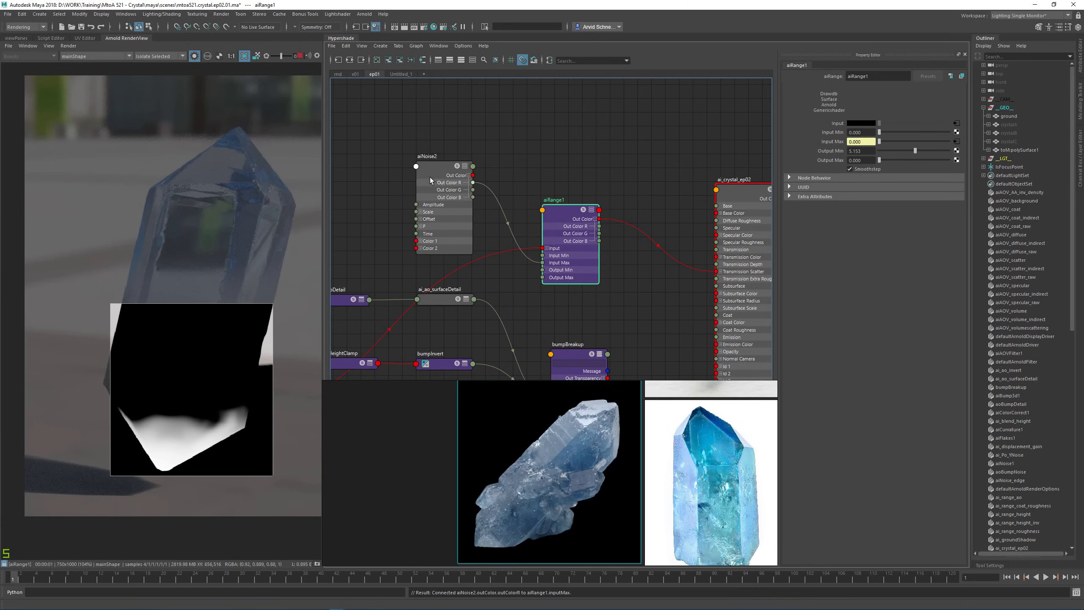
{"action": "left_click", "coordinate": [430, 177]}
{"action": "left_click_drag", "start_coordinate": [932, 217], "coordinate": [930, 217]}
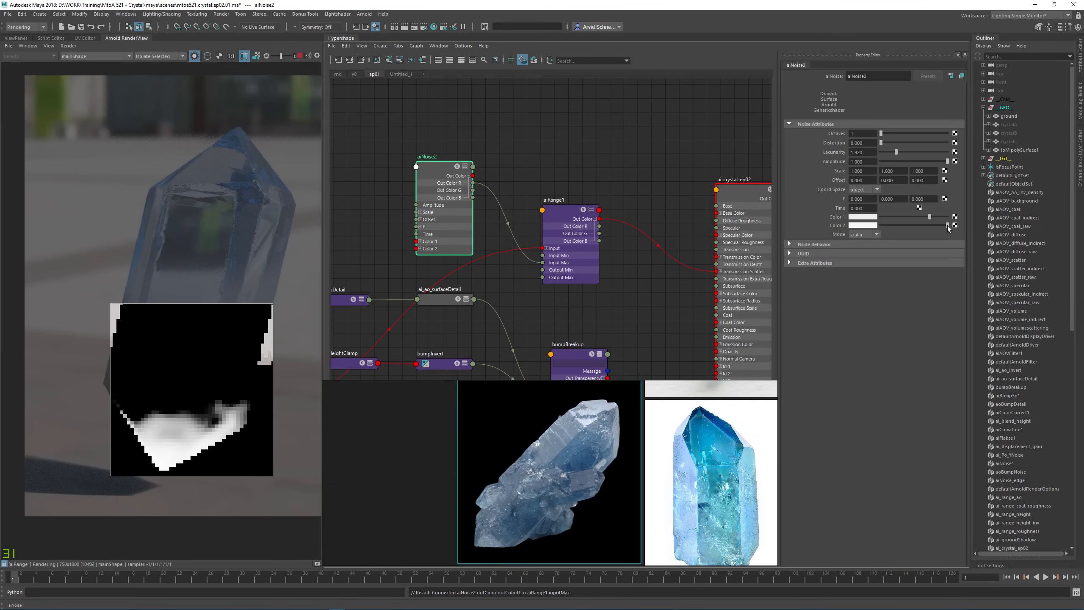
{"action": "left_click", "coordinate": [869, 224]}
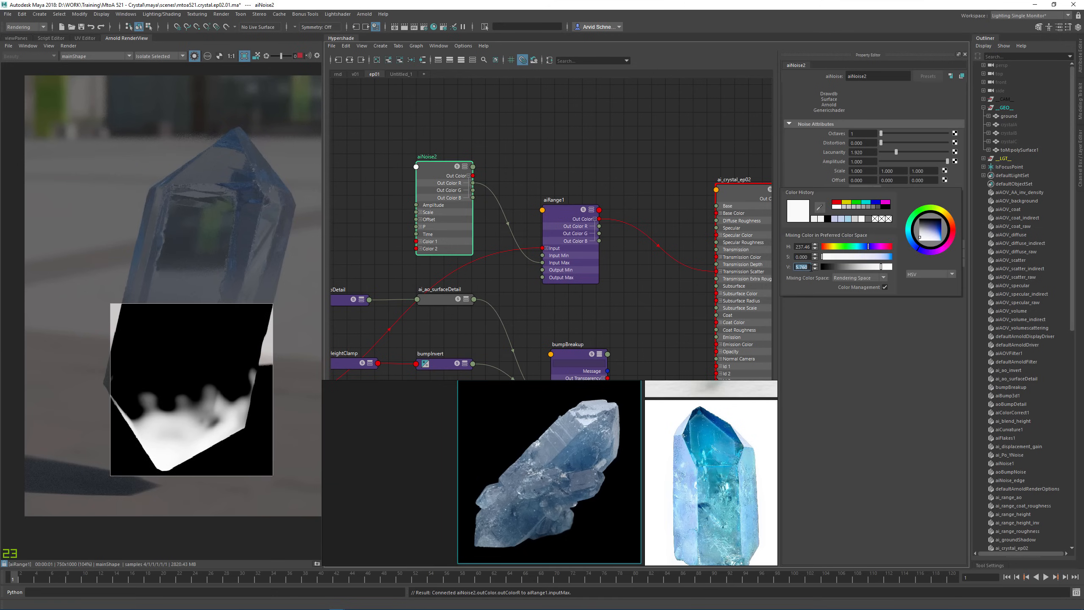
{"action": "type", "text": "8"}
{"action": "key", "text": "Return"}
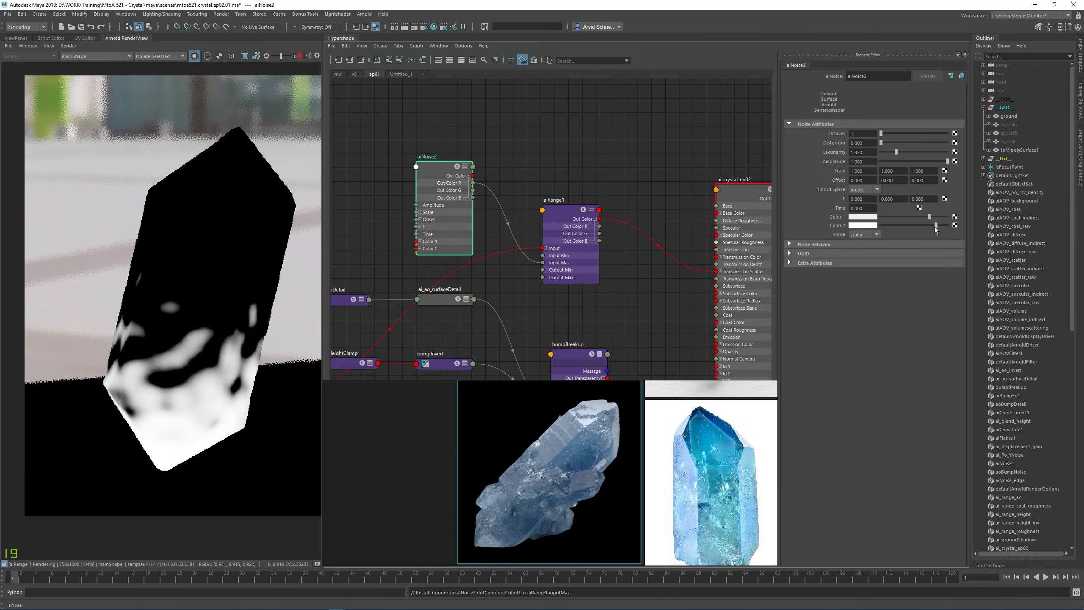
{"action": "mouse_move", "coordinate": [935, 227]}
{"action": "left_mouse_down"}
{"action": "mouse_move", "coordinate": [891, 217]}
{"action": "mouse_move", "coordinate": [950, 223]}
{"action": "left_mouse_up"}
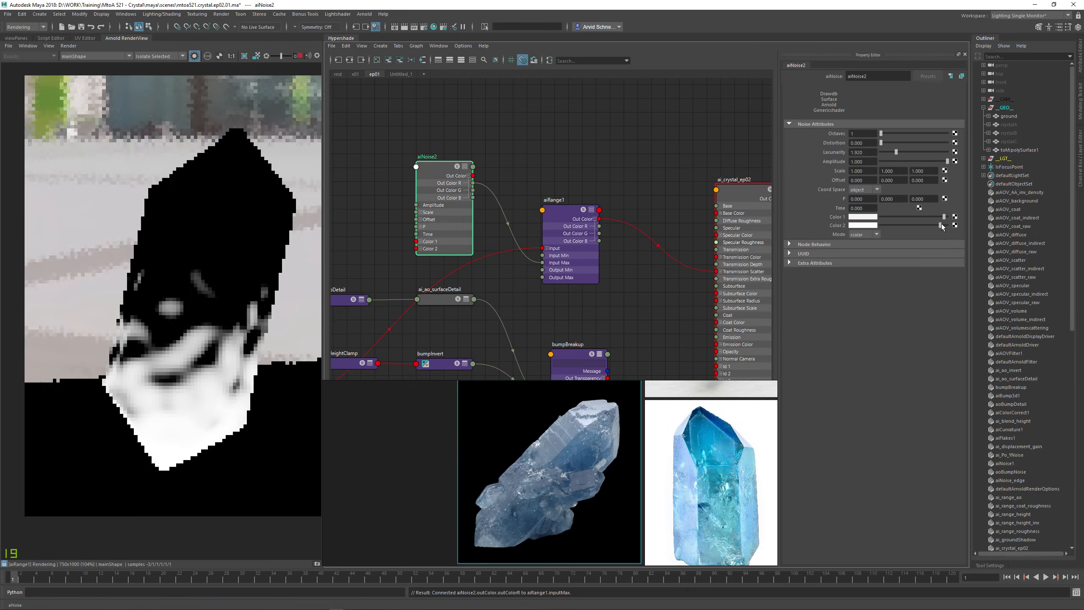
Add finer detail to the noise by setting Octaves to 55 and Distortion to about 1.31
{"action": "left_click", "coordinate": [861, 133]}
{"action": "type", "text": "5"}
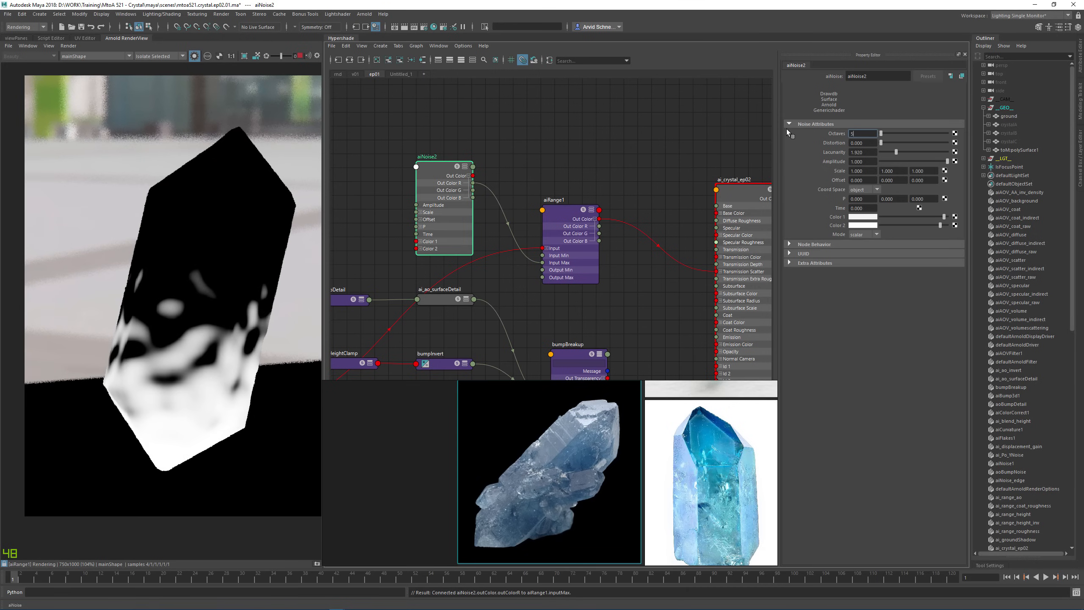
{"action": "type", "text": "65"}
{"action": "key", "text": "Return"}
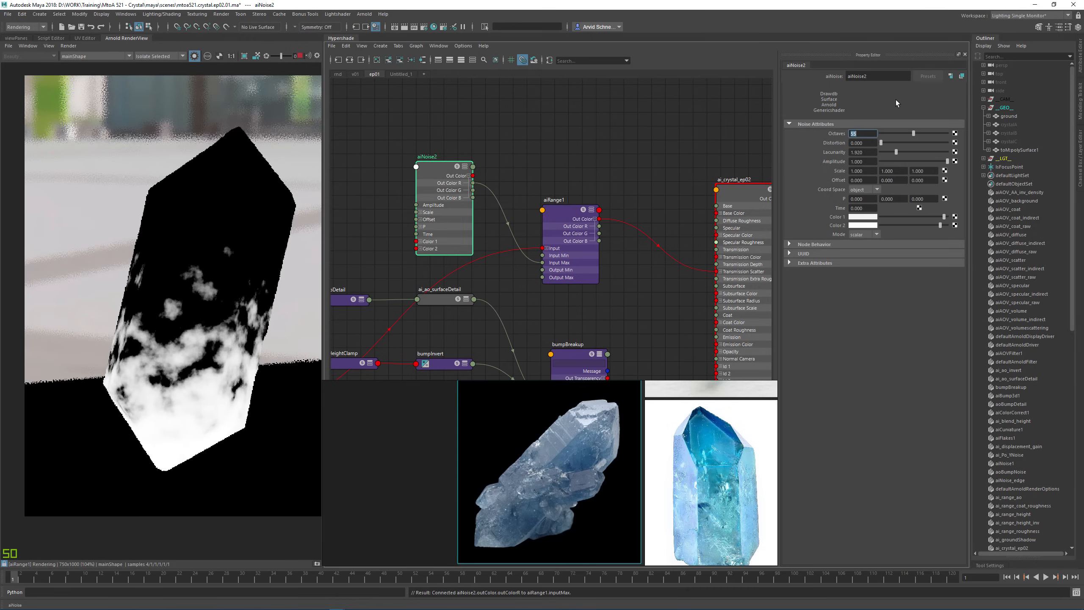
{"action": "left_click_drag", "start_coordinate": [872, 145], "coordinate": [919, 148], "text": "ctrl"}
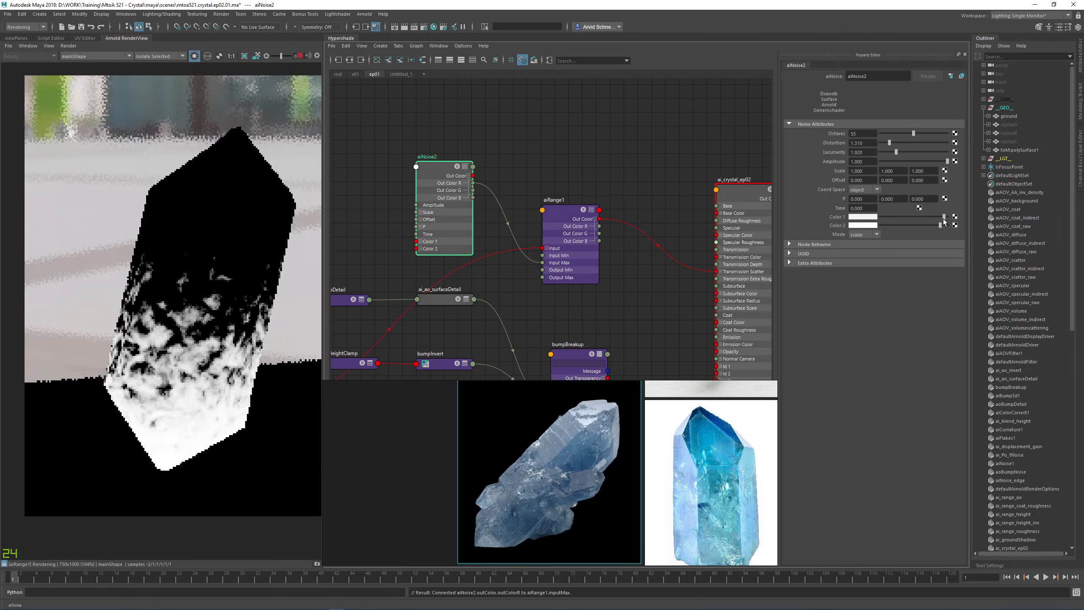
Readjust the noise's Color 1 brightness, return to the full shaded render, and raise Color 2's brightness
{"action": "mouse_move", "coordinate": [931, 217]}
{"action": "left_mouse_down"}
{"action": "mouse_move", "coordinate": [933, 227]}
{"action": "mouse_move", "coordinate": [920, 229]}
{"action": "mouse_move", "coordinate": [940, 218]}
{"action": "left_mouse_up"}
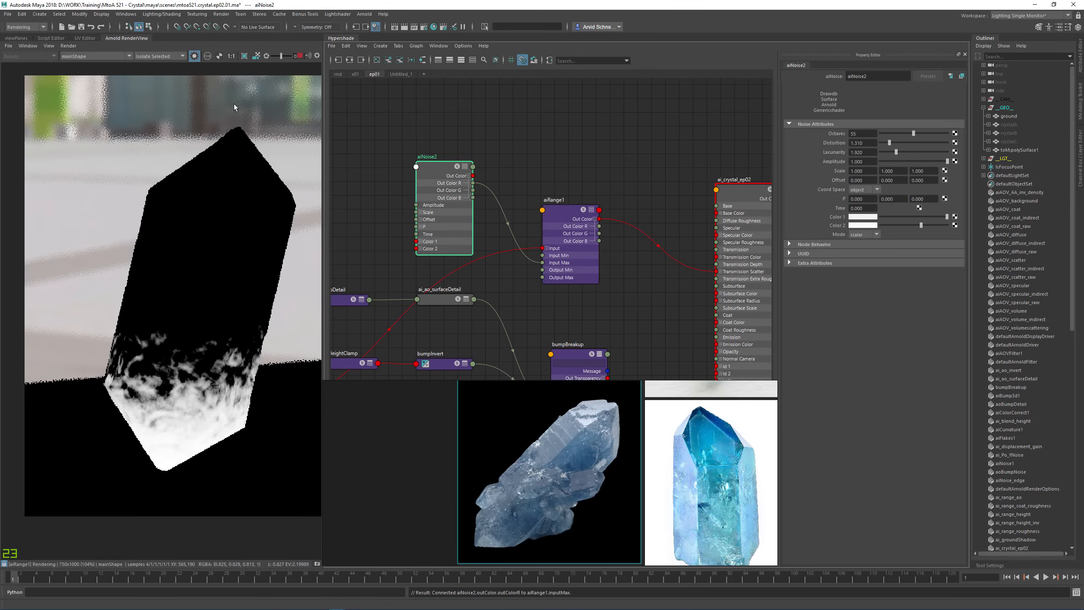
{"action": "left_click", "coordinate": [199, 56]}
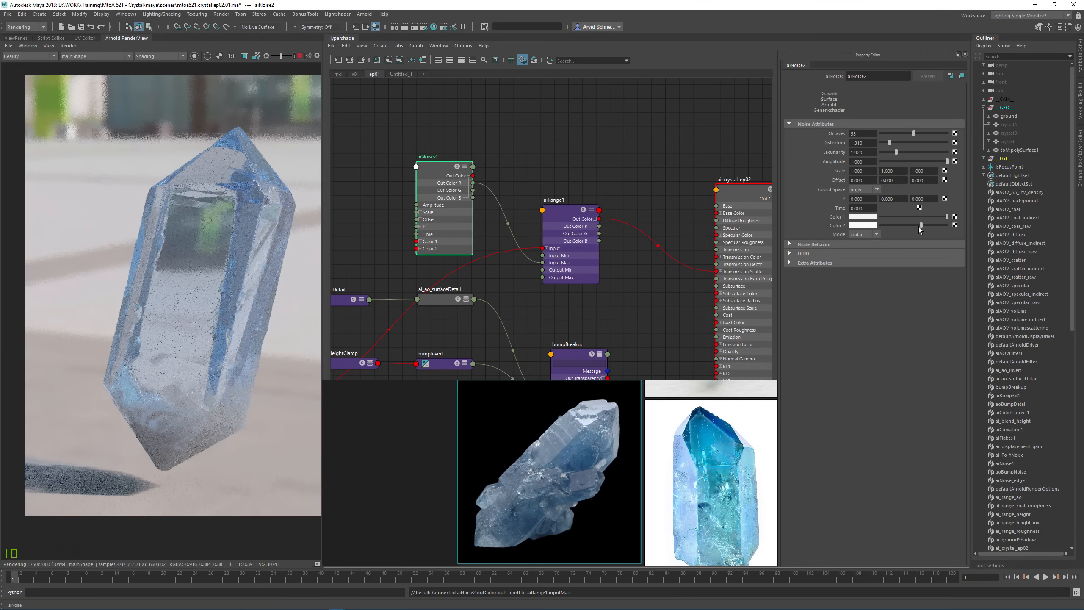
{"action": "left_click_drag", "start_coordinate": [930, 225], "coordinate": [947, 225]}
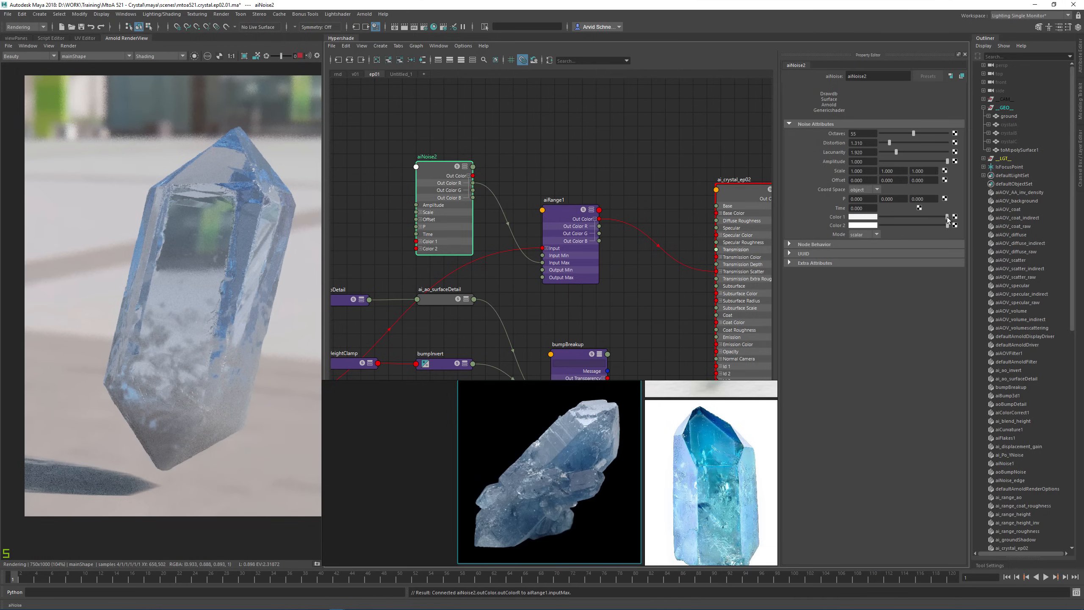
Lower the brightness of aiNoise2's Color 1 and Color 2 while checking the scattering in the shaded render
{"action": "left_click", "coordinate": [859, 218]}
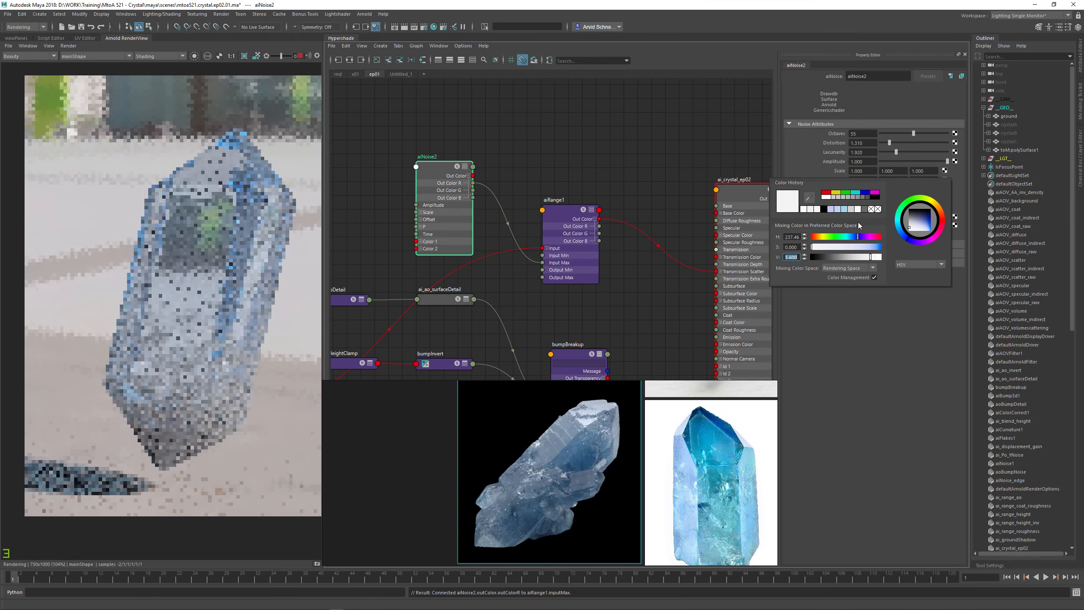
{"action": "mouse_move", "coordinate": [869, 258]}
{"action": "left_mouse_down"}
{"action": "mouse_move", "coordinate": [857, 258]}
{"action": "mouse_move", "coordinate": [869, 258]}
{"action": "left_mouse_up"}
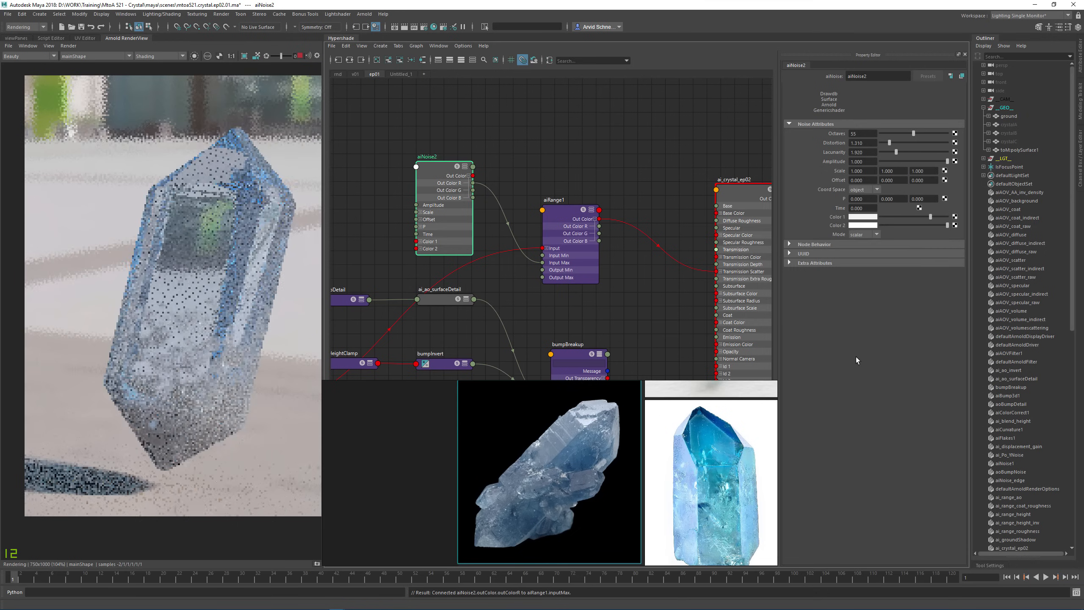
{"action": "left_click", "coordinate": [863, 226]}
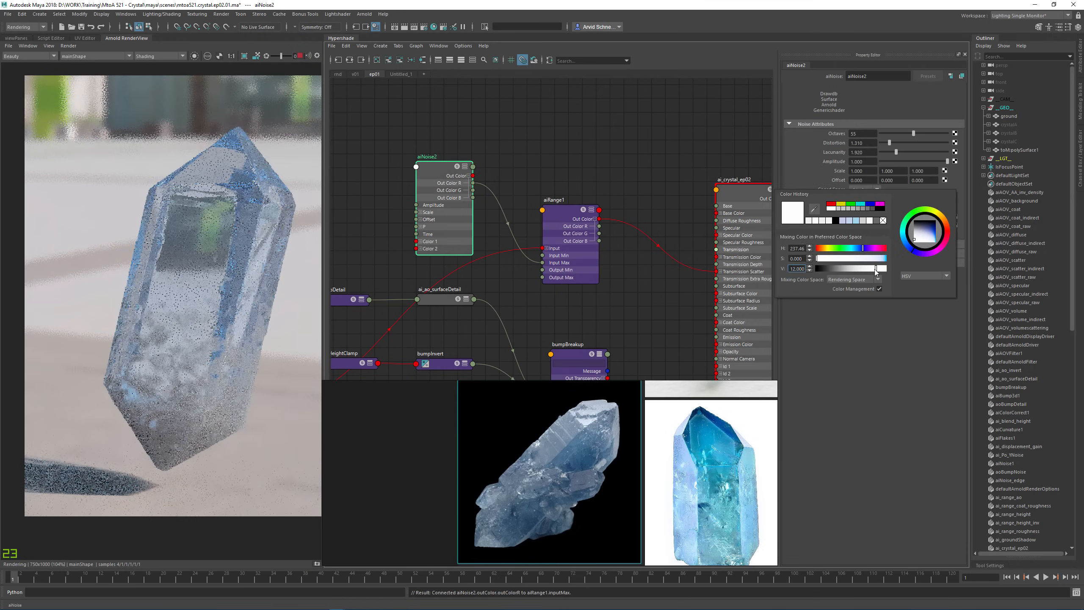
{"action": "left_click", "coordinate": [867, 268]}
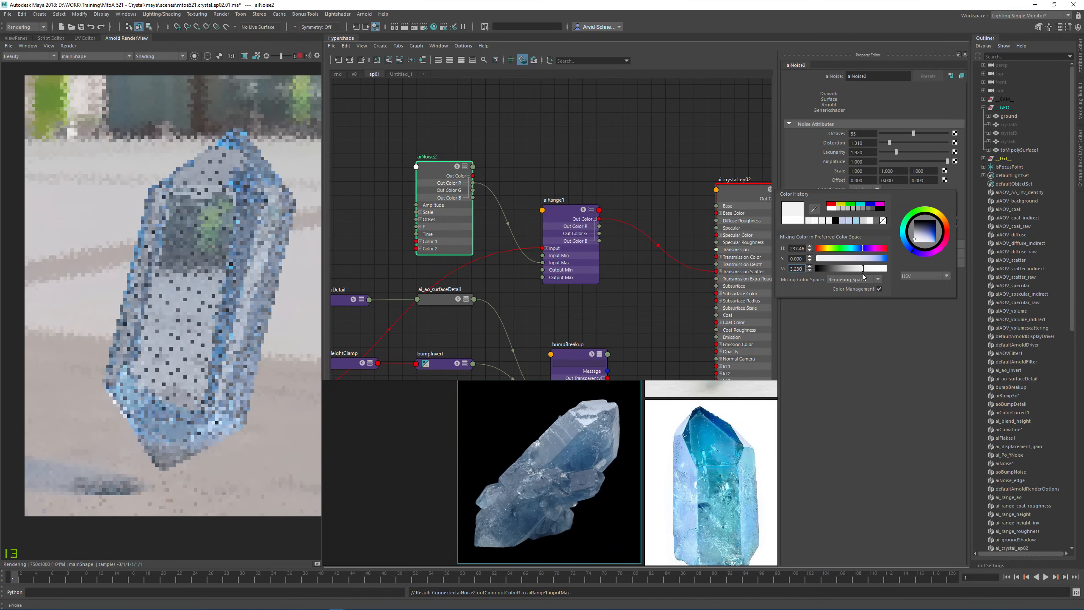
{"action": "left_click_drag", "start_coordinate": [866, 272], "coordinate": [872, 274]}
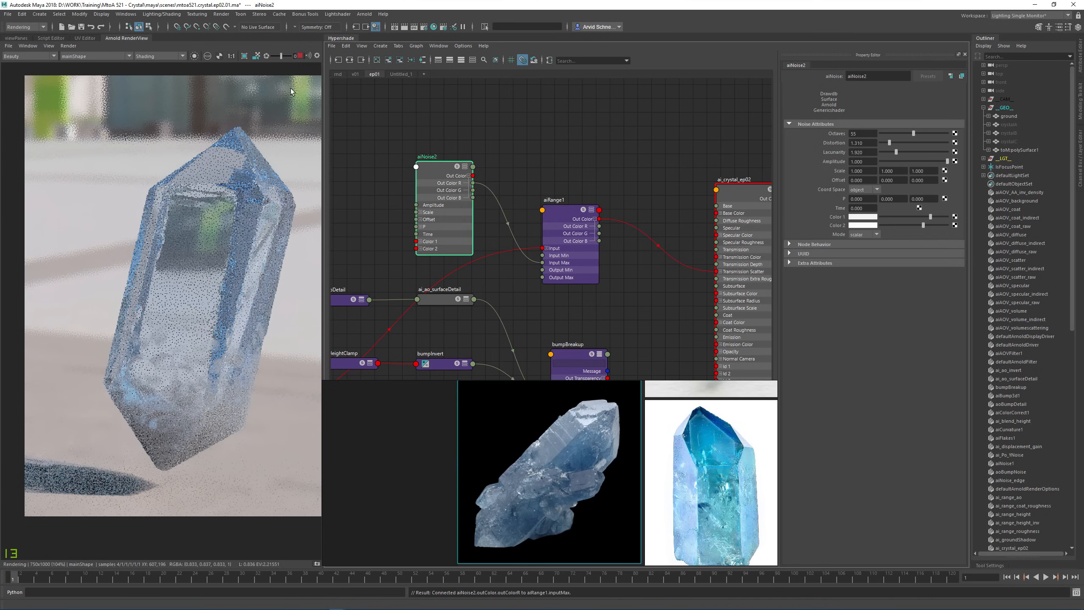
Isolate the aiRange1 mask in the render and rebalance it by raising the noise's Color 1 and lowering Color 2
{"action": "left_click", "coordinate": [197, 55]}
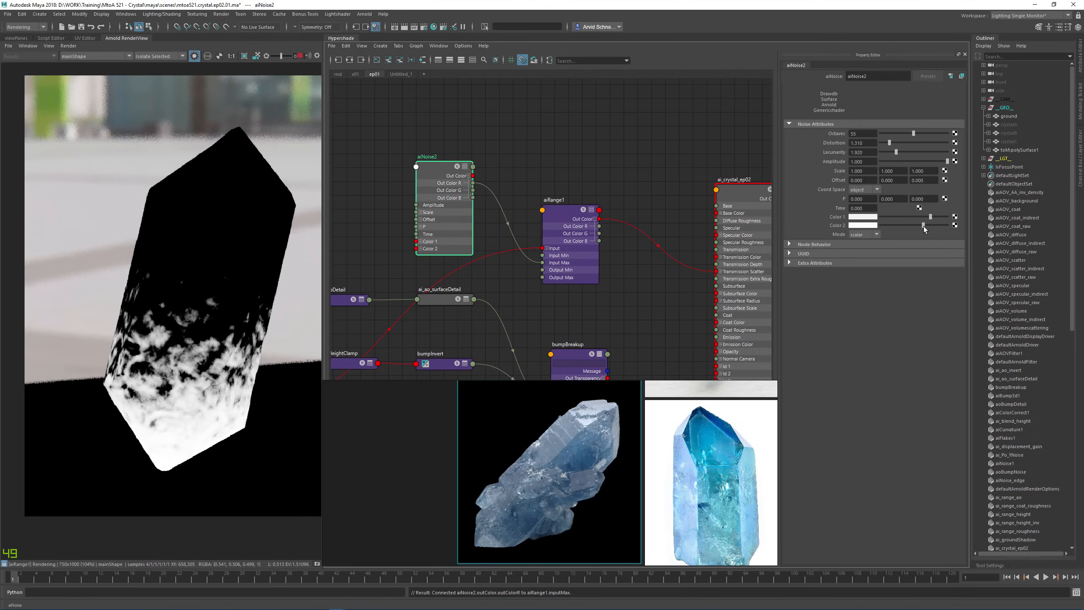
{"action": "left_click_drag", "start_coordinate": [923, 229], "coordinate": [920, 220]}
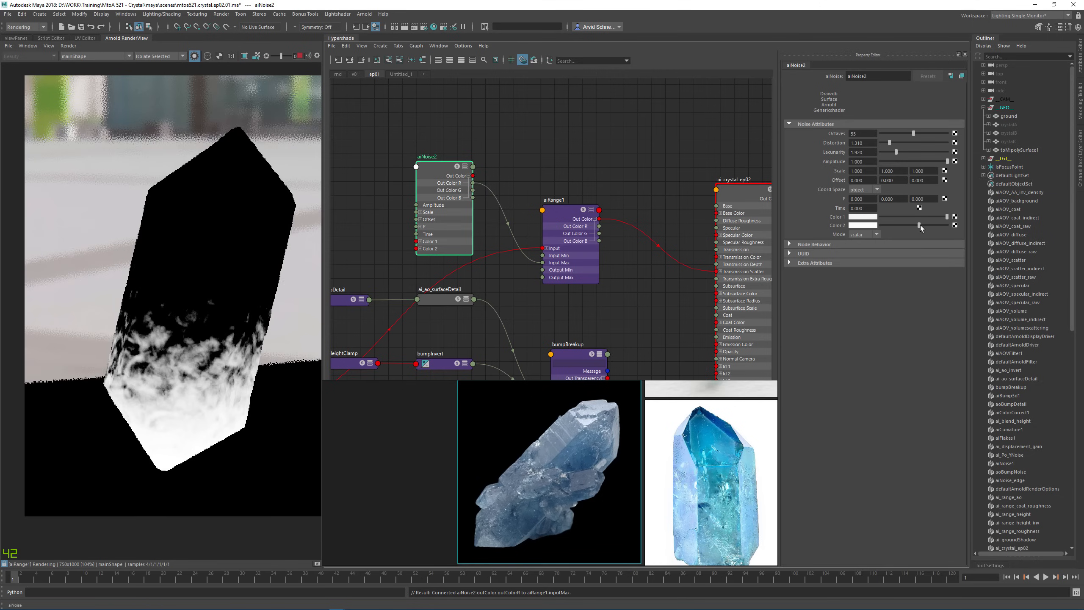
{"action": "left_click_drag", "start_coordinate": [914, 226], "coordinate": [909, 225]}
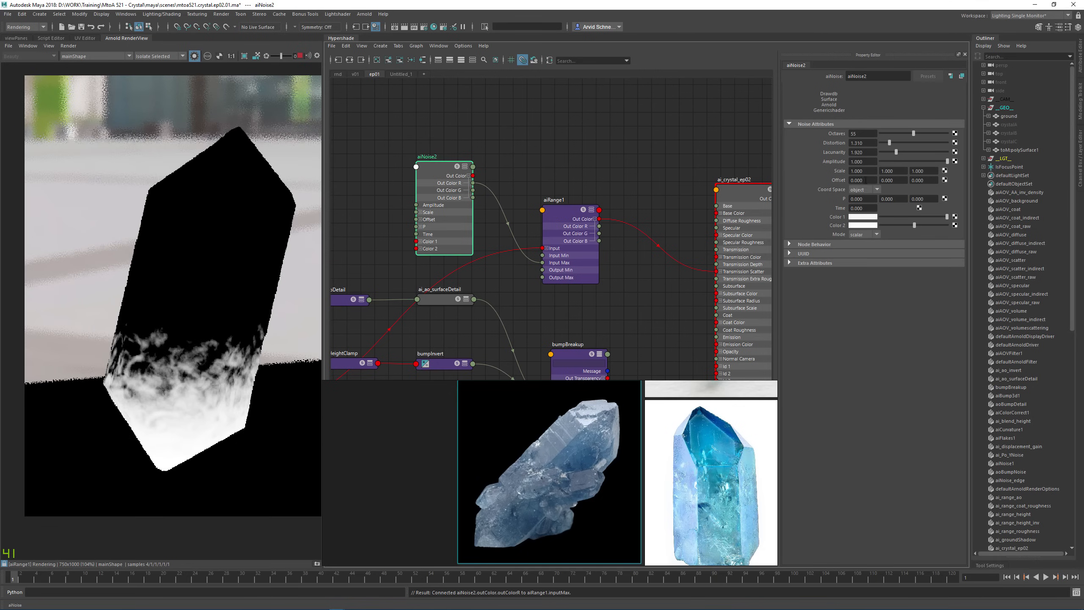
Set aiRange1's Input Min to about 2.58 and Output Min to about 2.82, and return to the full shaded render
{"action": "left_click", "coordinate": [558, 209]}
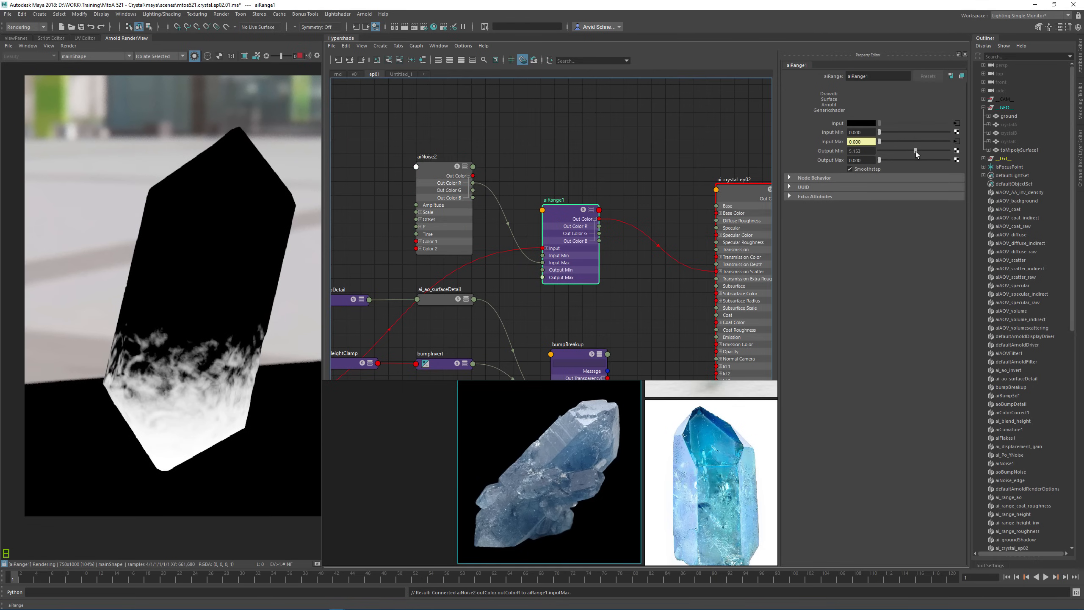
{"action": "left_click_drag", "start_coordinate": [919, 156], "coordinate": [895, 143]}
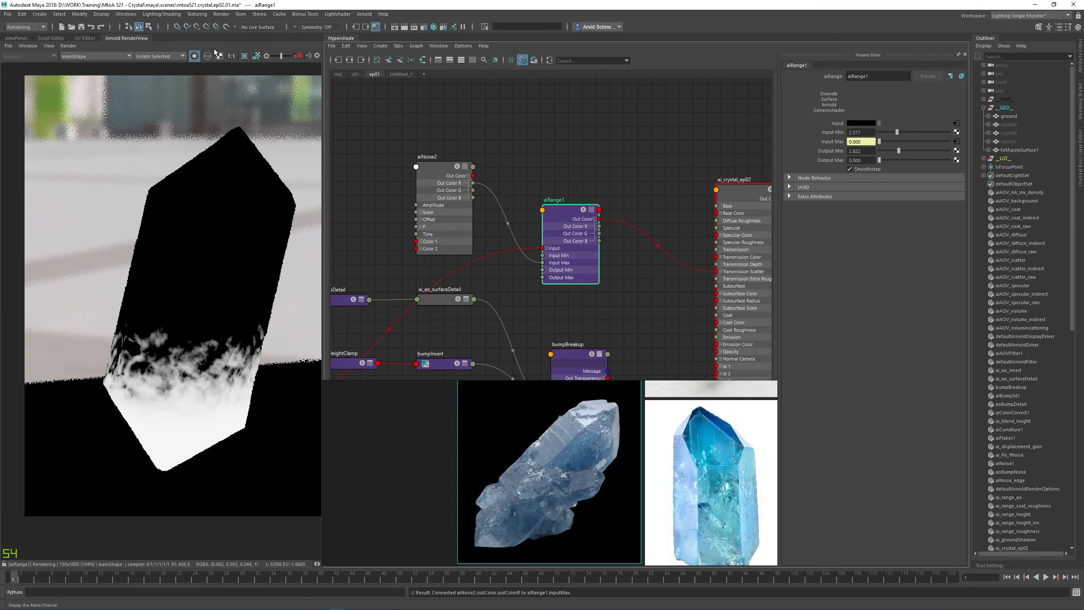
{"action": "left_click", "coordinate": [194, 56]}
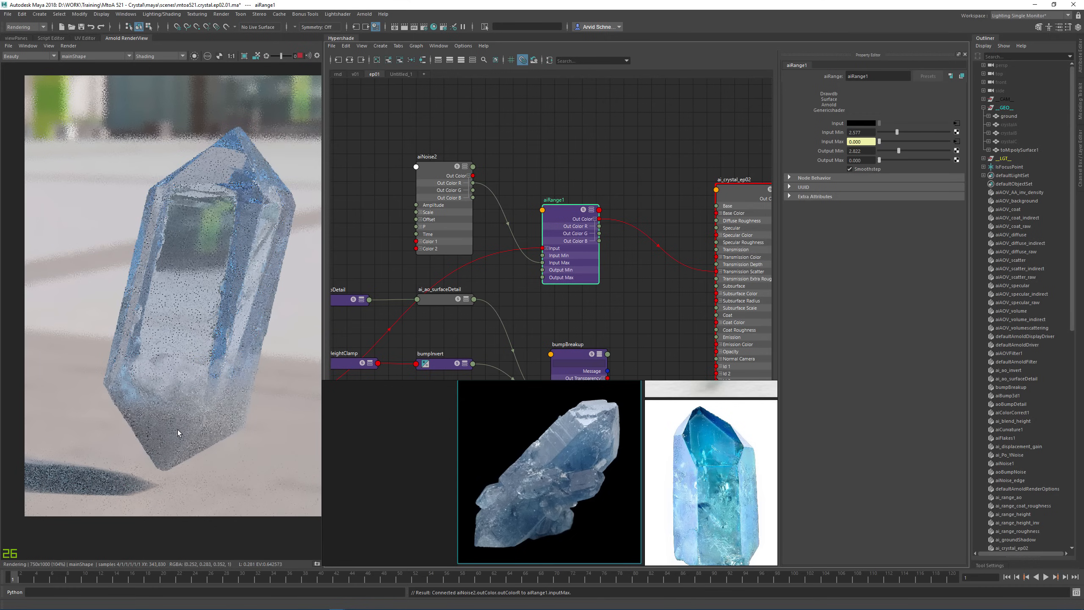
Try tinting aiNoise2's Color 1 blue with a saturation of about 0.94, and reset the saturation to 0
{"action": "middle_click_drag", "start_coordinate": [578, 173], "coordinate": [506, 170], "text": "alt"}
{"action": "left_click", "coordinate": [628, 144]}
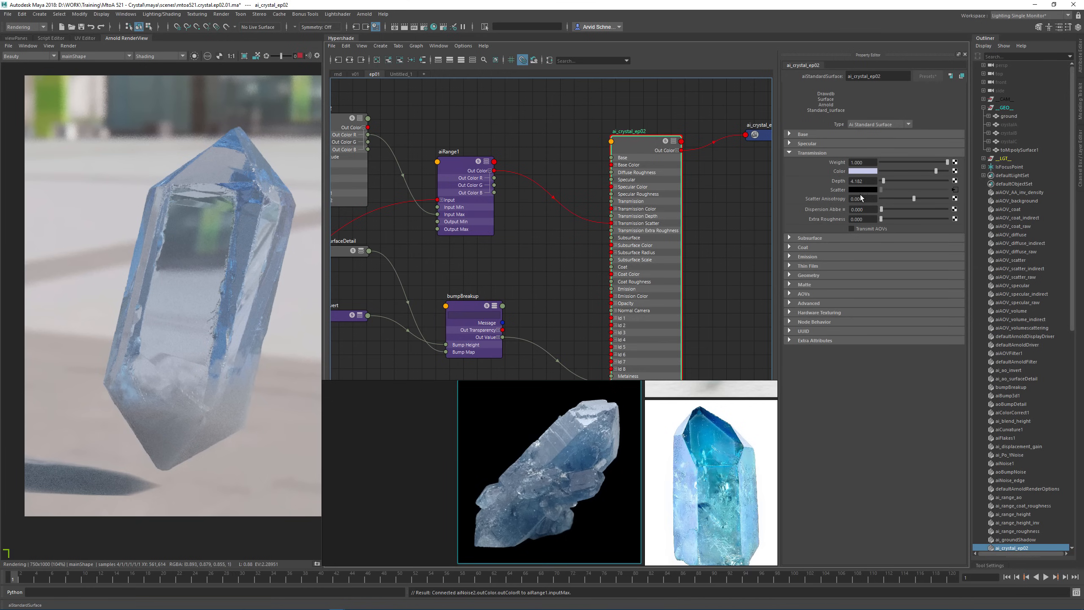
{"action": "middle_click_drag", "start_coordinate": [473, 133], "coordinate": [560, 108], "text": "alt"}
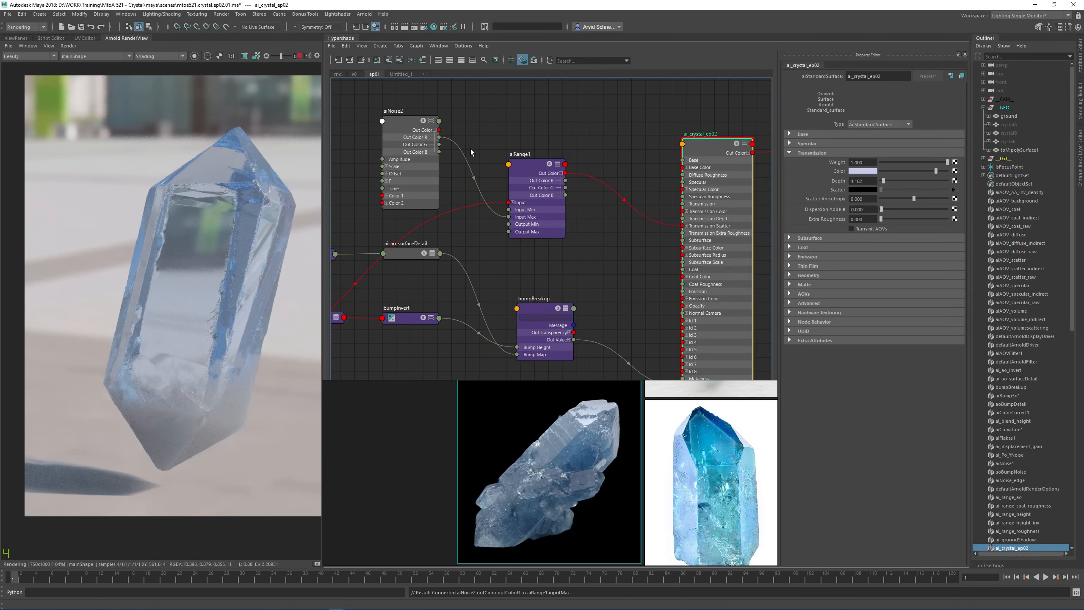
{"action": "middle_click_drag", "start_coordinate": [471, 152], "coordinate": [581, 145], "text": "alt"}
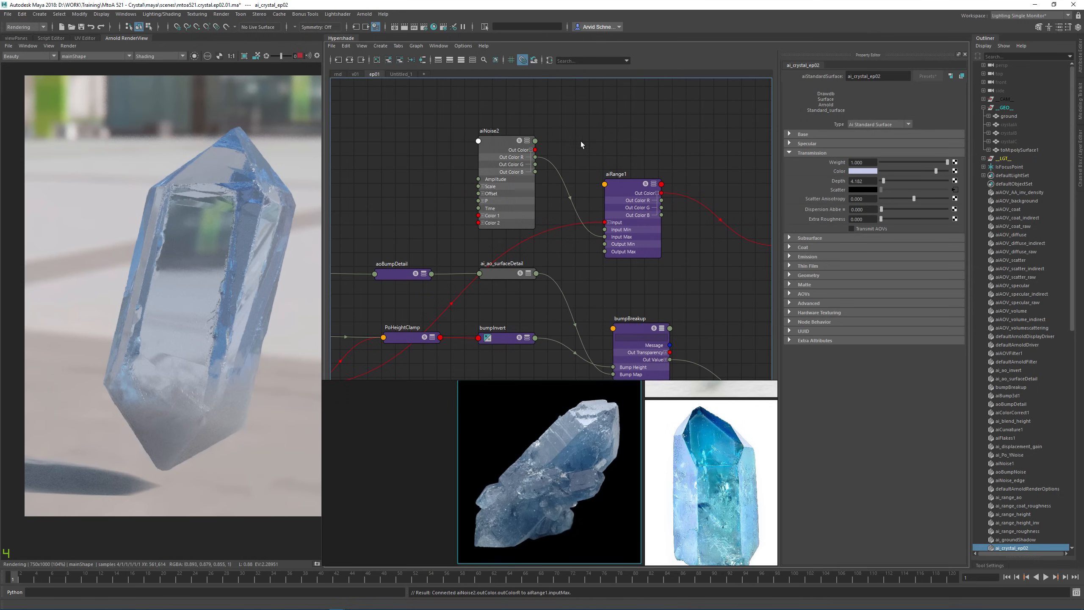
{"action": "left_click", "coordinate": [620, 190]}
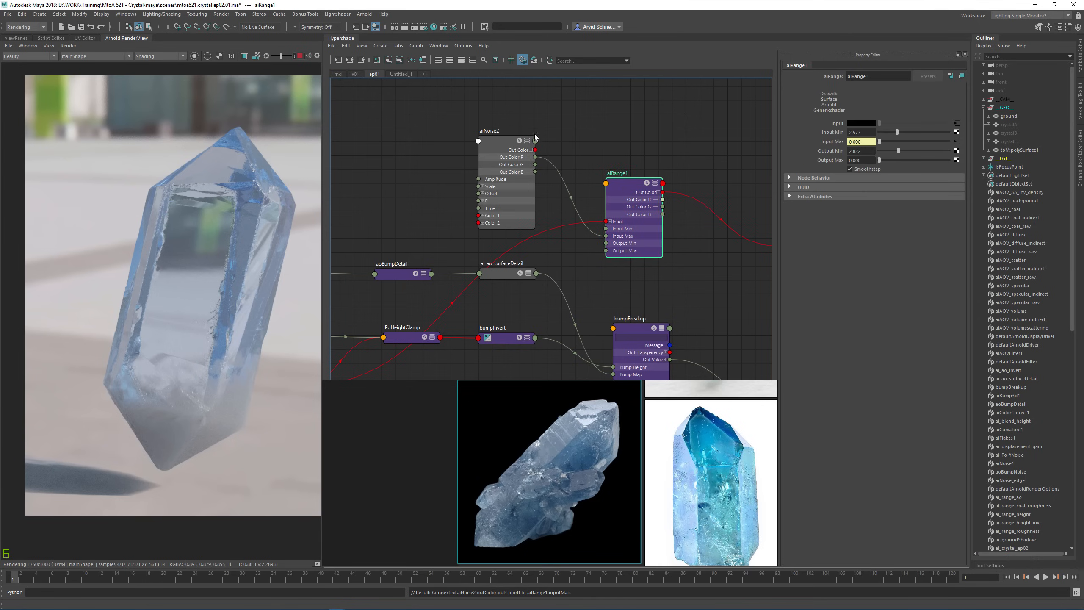
{"action": "left_click", "coordinate": [502, 147]}
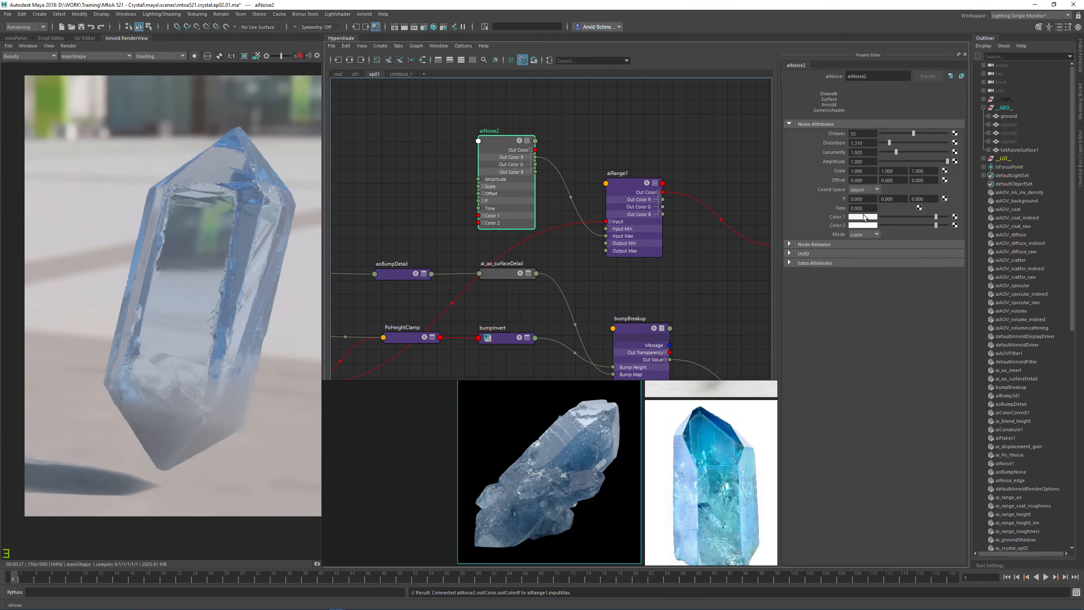
{"action": "left_click", "coordinate": [863, 217]}
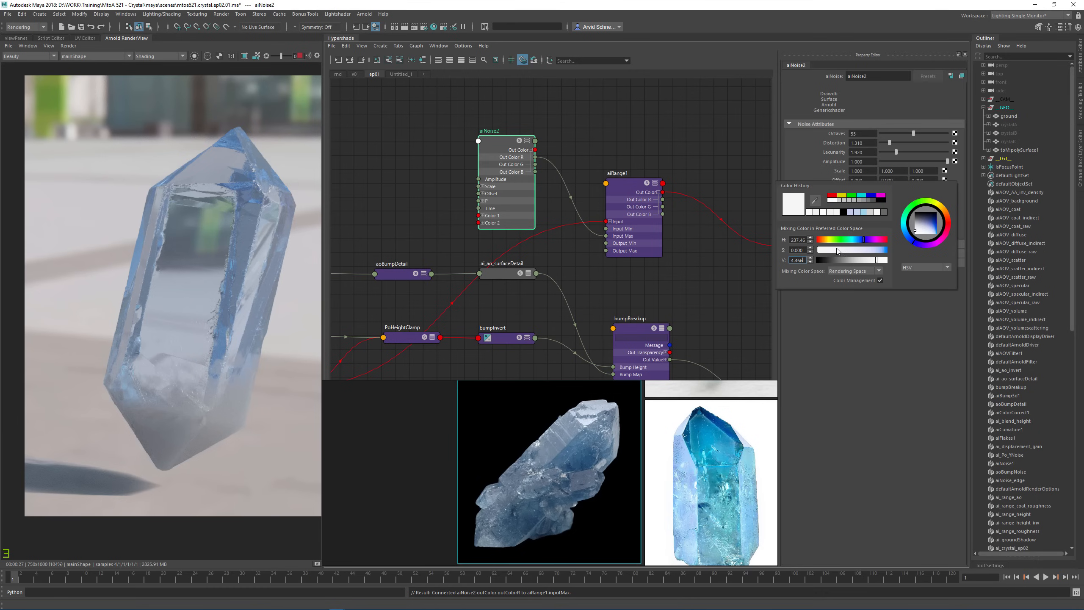
{"action": "left_click_drag", "start_coordinate": [837, 251], "coordinate": [881, 255]}
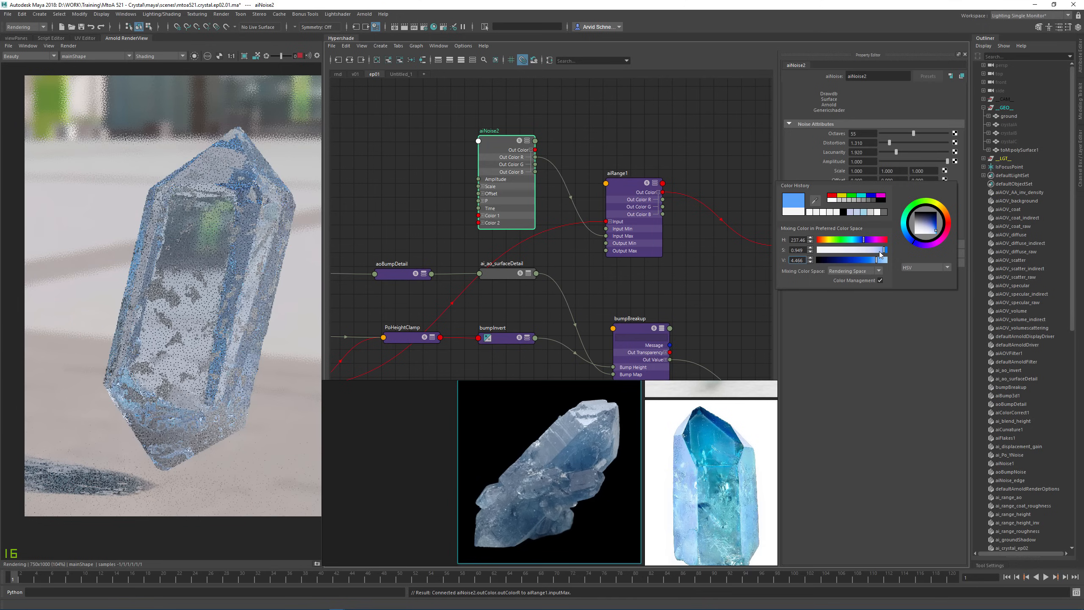
{"action": "left_click_drag", "start_coordinate": [836, 251], "coordinate": [817, 250]}
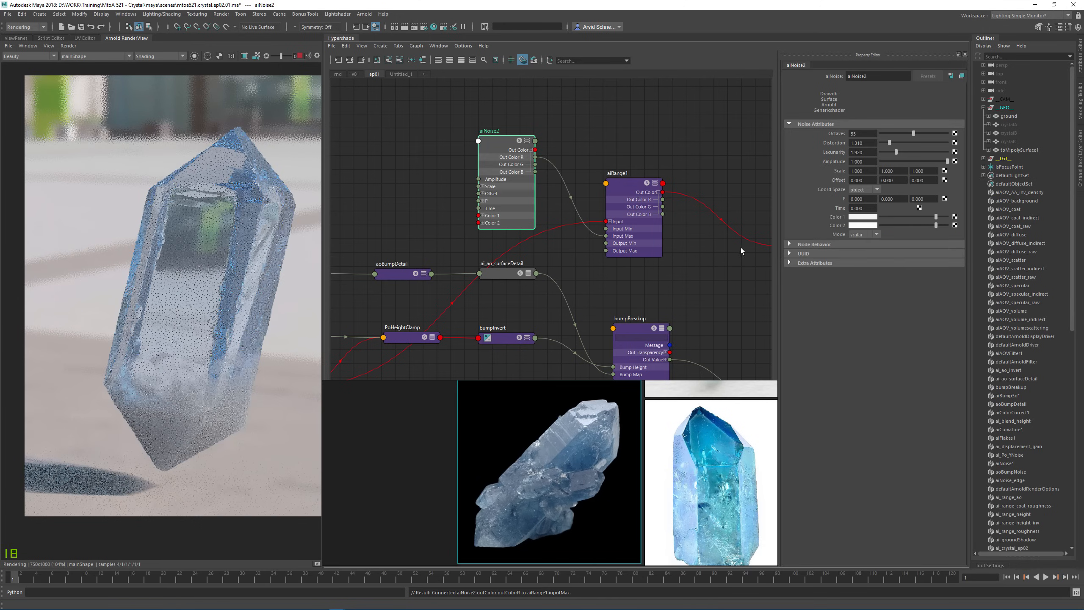
{"action": "left_click", "coordinate": [762, 182]}
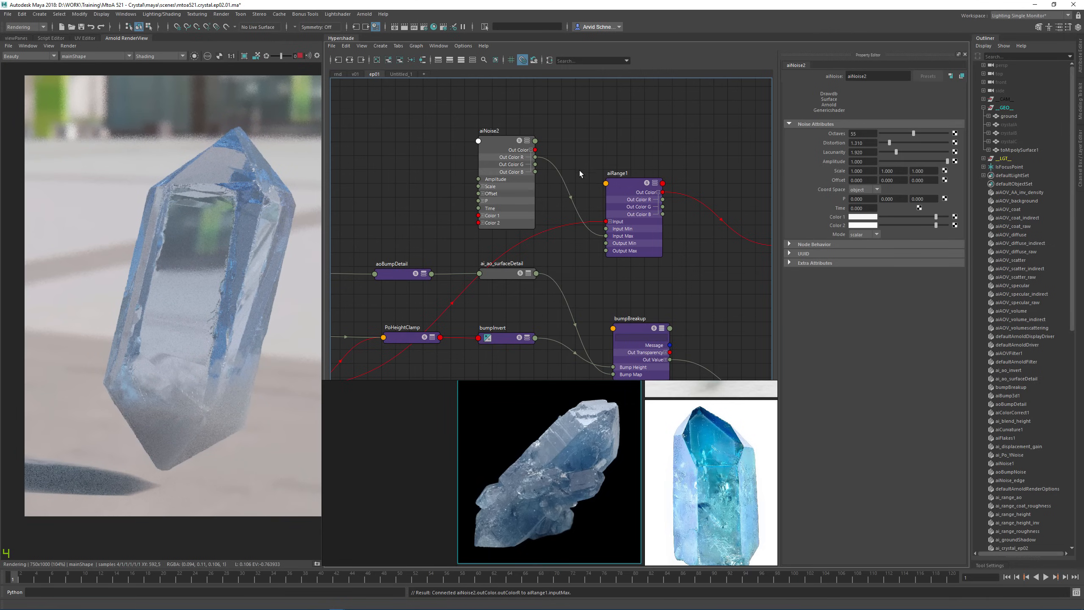
Save the scene with the current crystal shader network
{"action": "middle_click_drag", "start_coordinate": [682, 140], "coordinate": [568, 148], "text": "alt"}
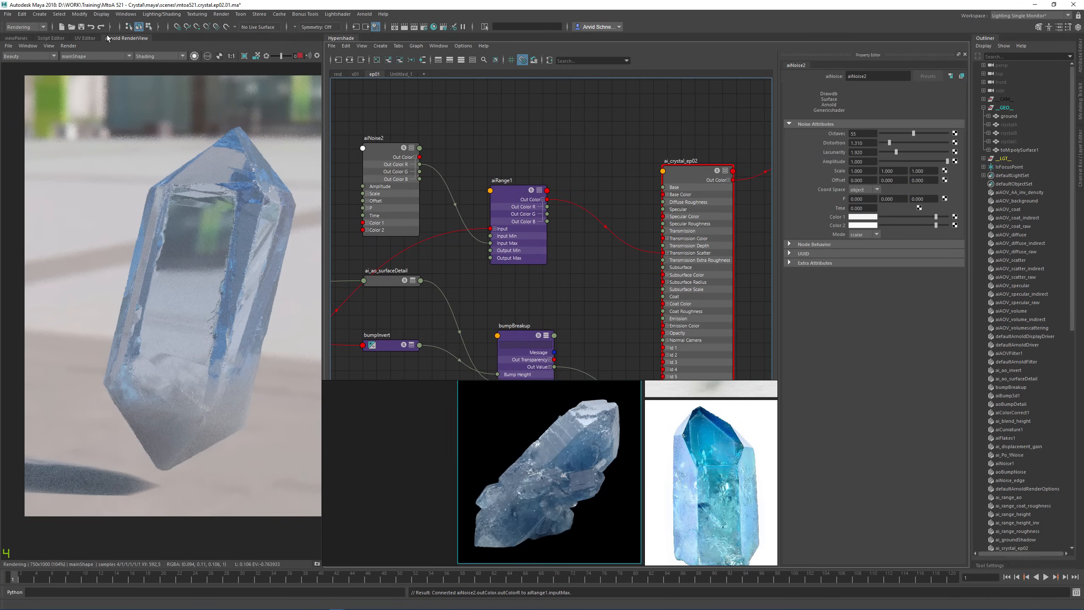
{"action": "left_click", "coordinate": [82, 27]}
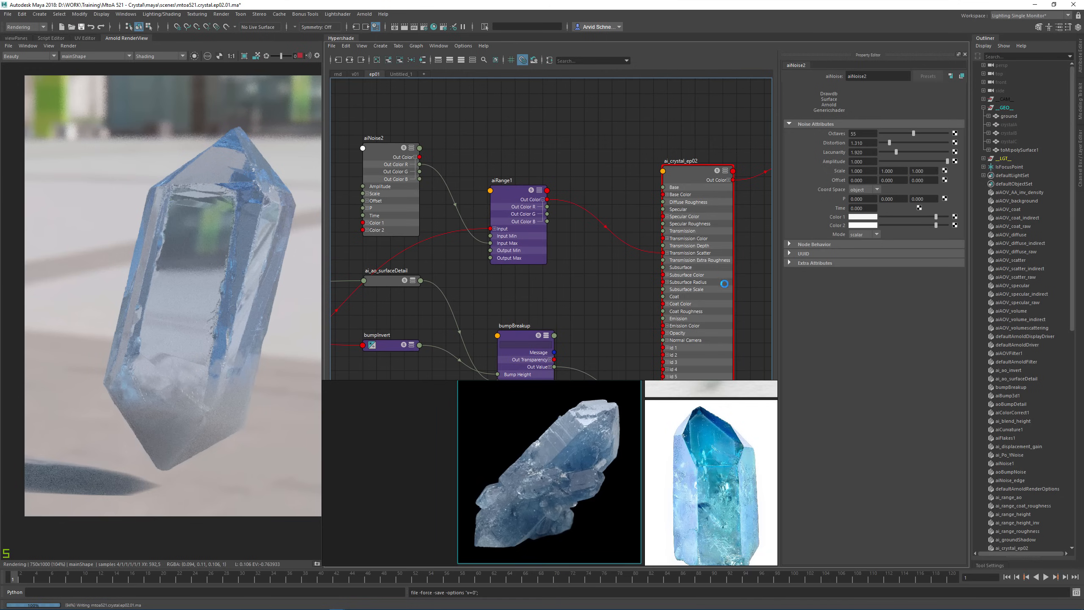
{"action": "key", "text": "3"}
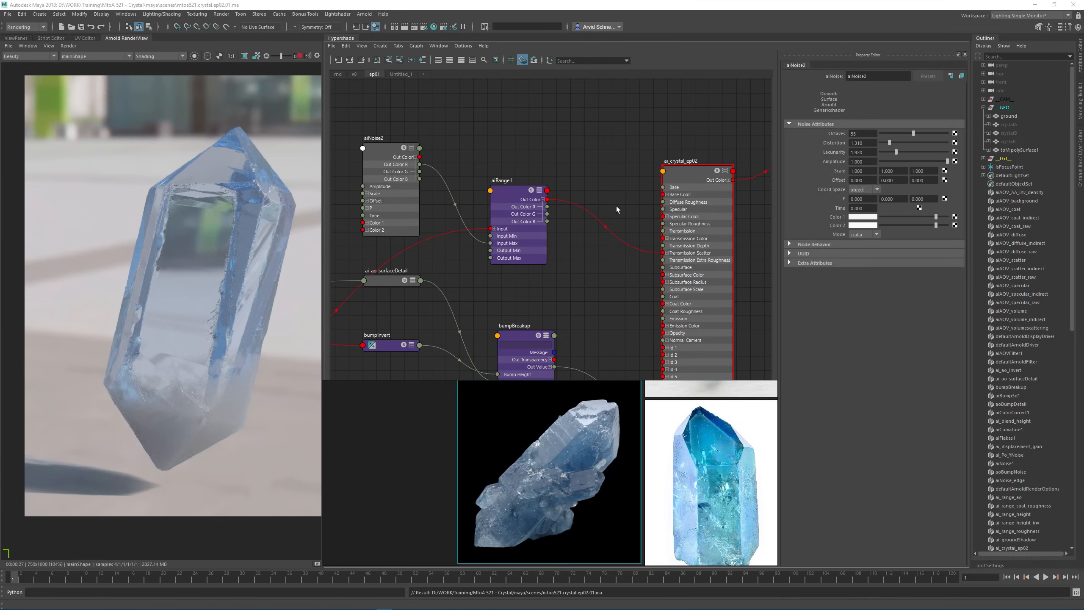
Disconnect aiRange1 from the crystal's Transmission Scatter, set Scatter to a blue with saturation 1, and limit rendering to the crystal's base
{"action": "left_click", "coordinate": [653, 248]}
{"action": "key", "text": "Delete"}
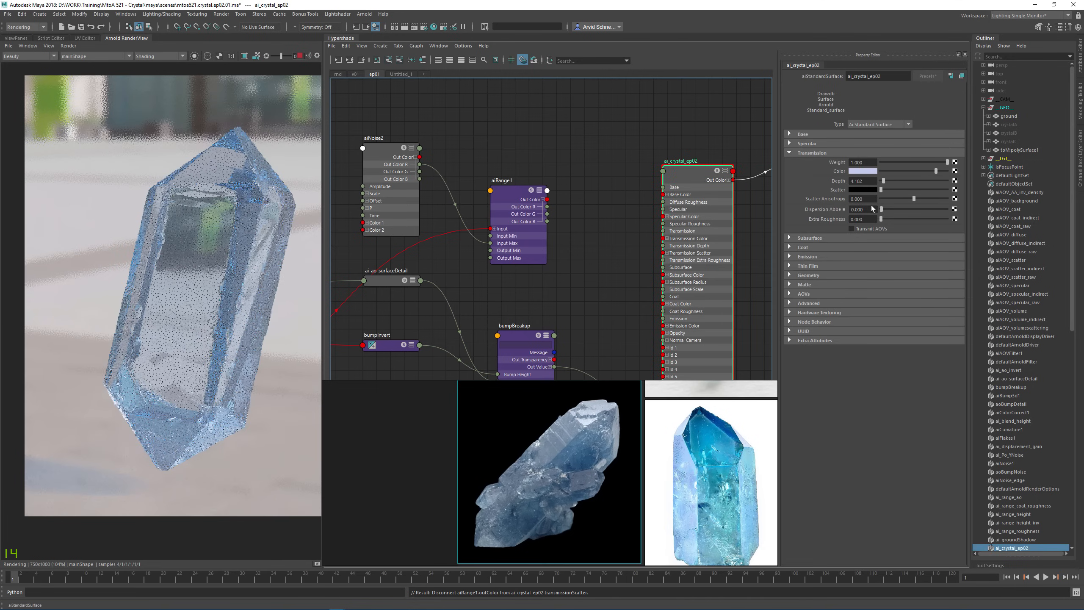
{"action": "left_click", "coordinate": [860, 190]}
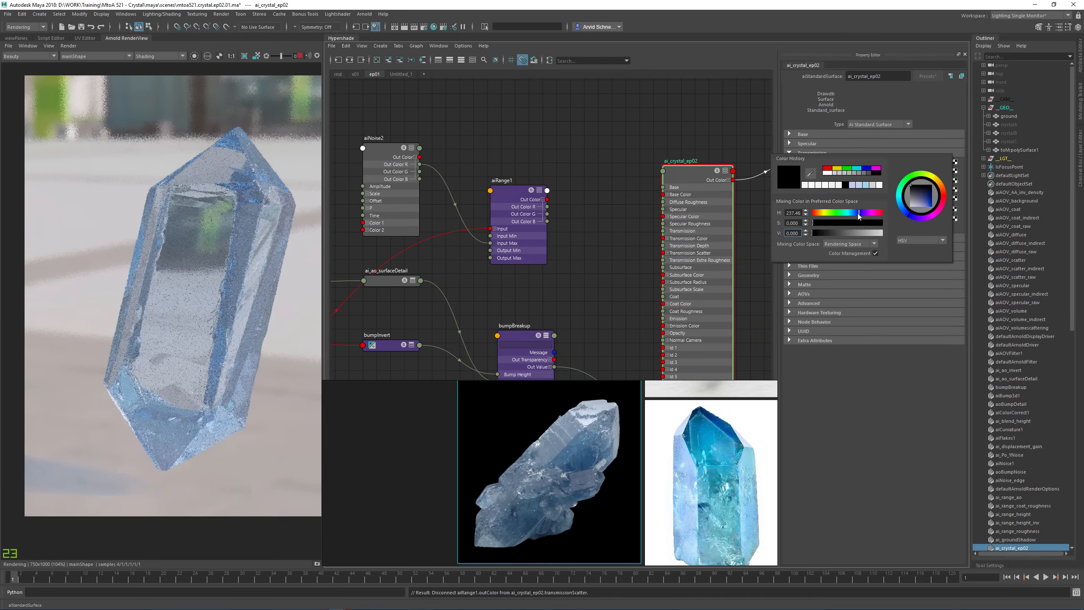
{"action": "left_click", "coordinate": [880, 225]}
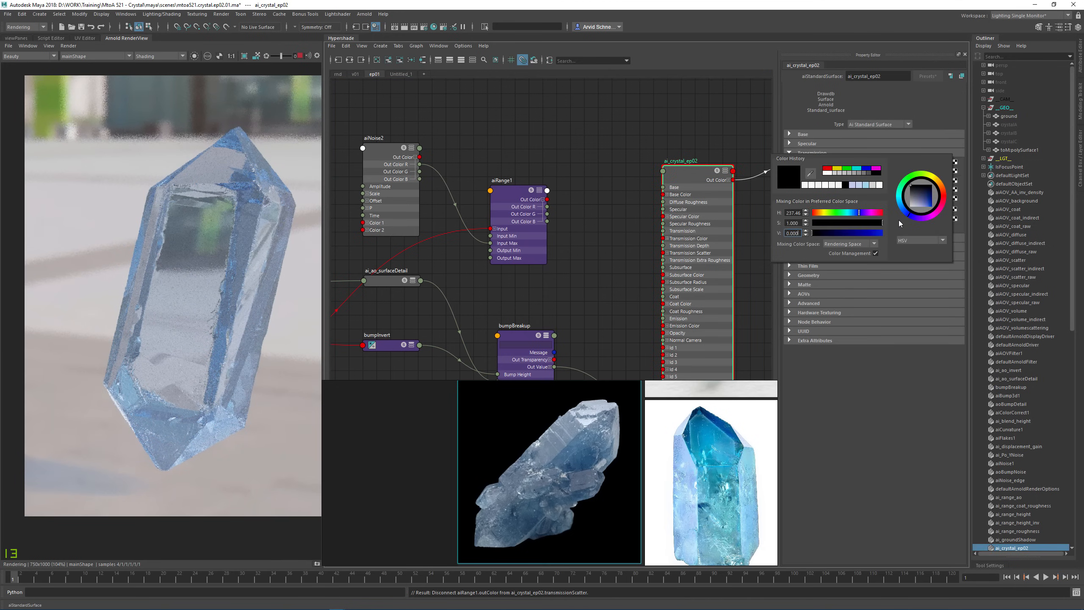
{"action": "left_click", "coordinate": [854, 233]}
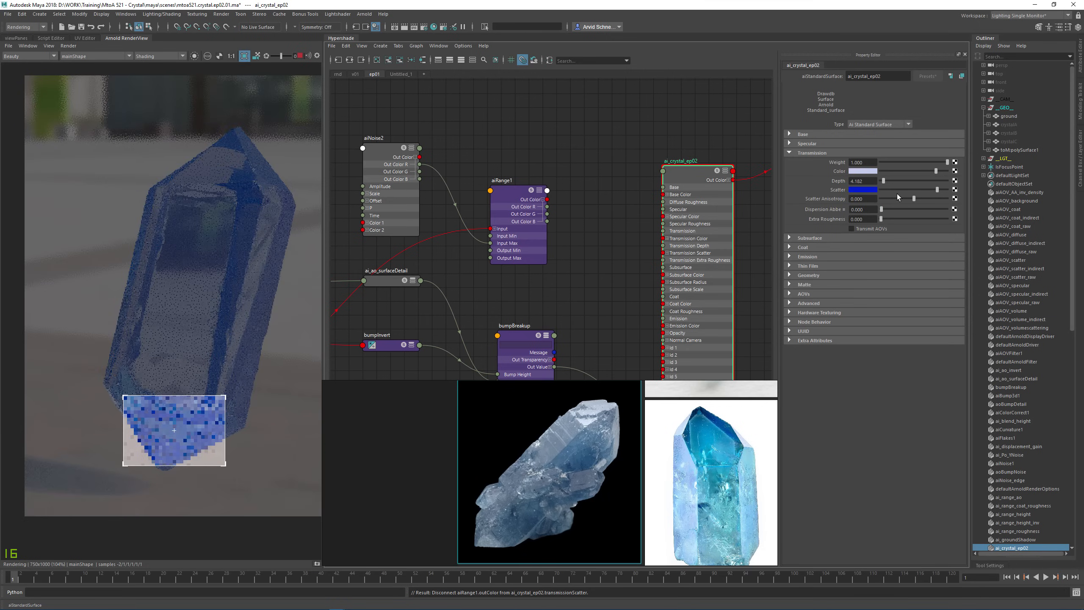
Set the blue Scatter color's value to 5 and redraw the render region to cover the crystal's lower part
{"action": "left_click", "coordinate": [861, 189]}
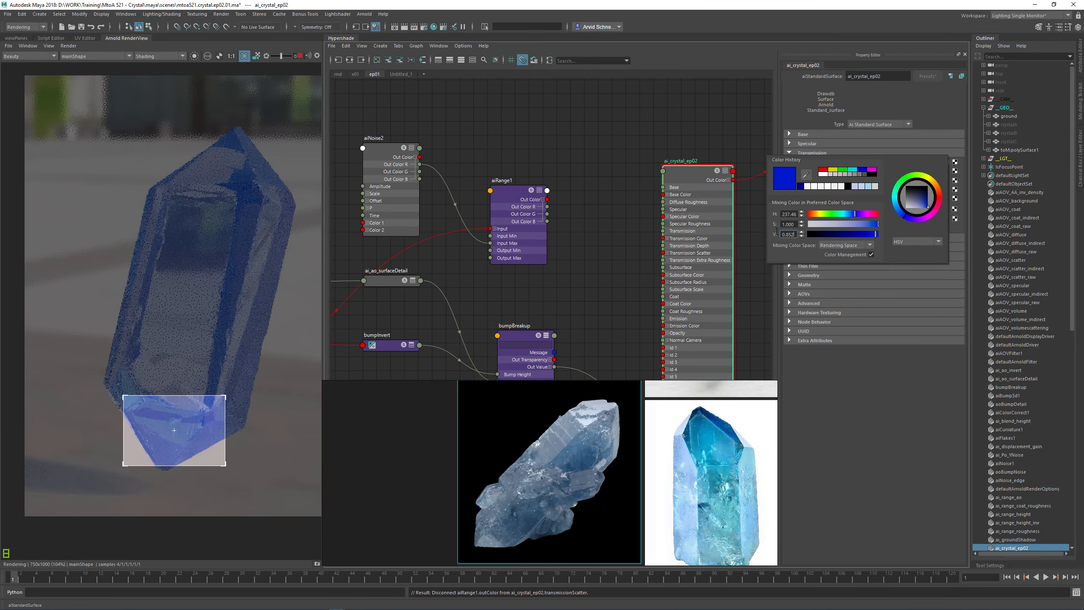
{"action": "type", "text": "2"}
{"action": "key", "text": "Return"}
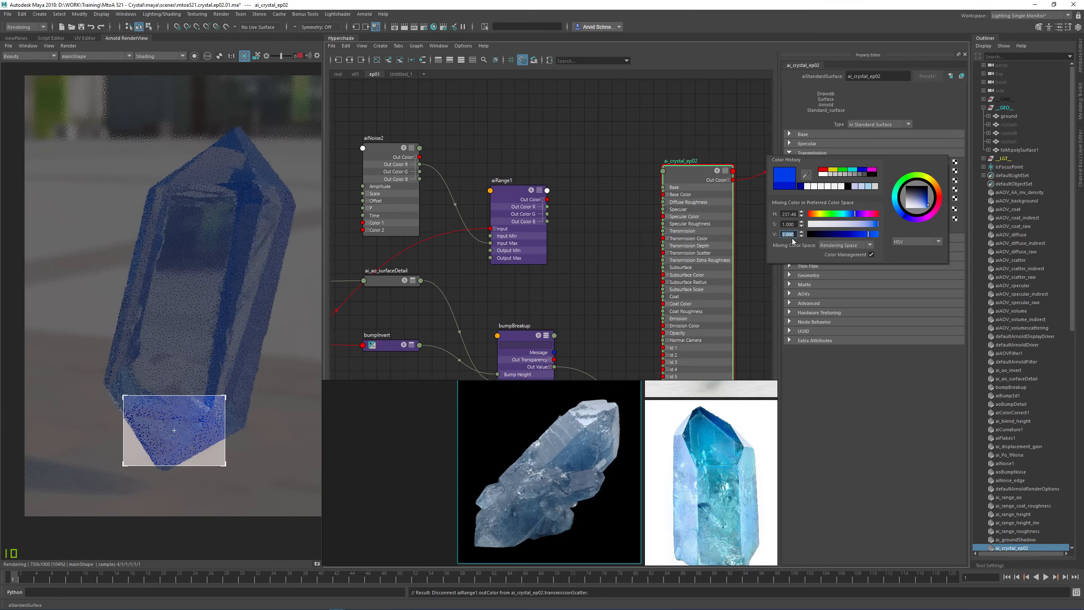
{"action": "type", "text": "5"}
{"action": "key", "text": "Return"}
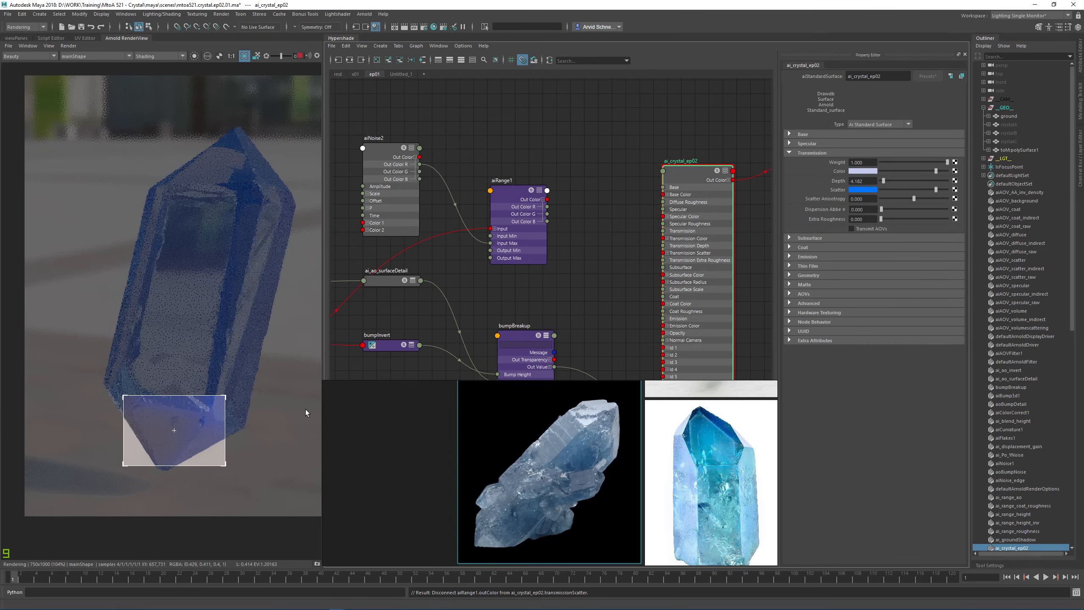
{"action": "left_click", "coordinate": [268, 429]}
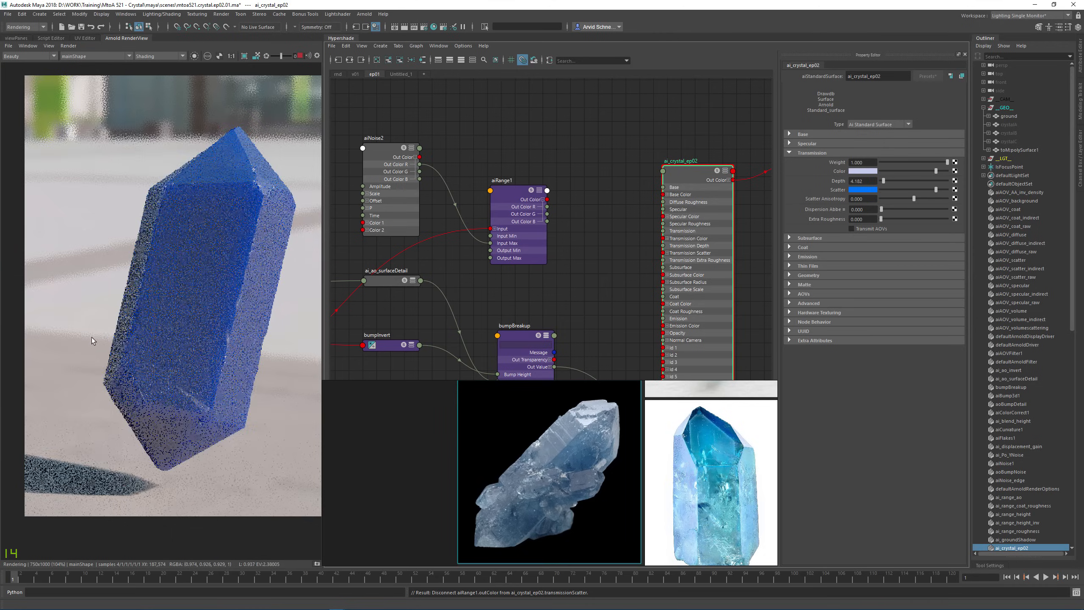
{"action": "left_click_drag", "start_coordinate": [93, 351], "coordinate": [261, 466]}
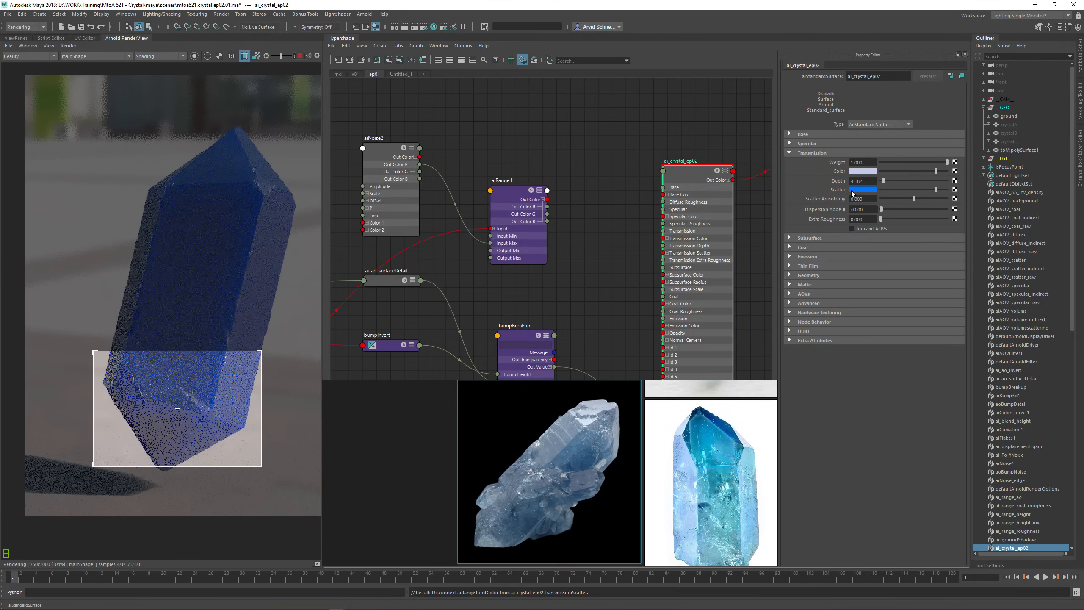
Add an aiComposite node between aiRange1 and the crystal shader in the node graph
{"action": "middle_click_drag", "start_coordinate": [545, 151], "coordinate": [630, 148], "text": "alt"}
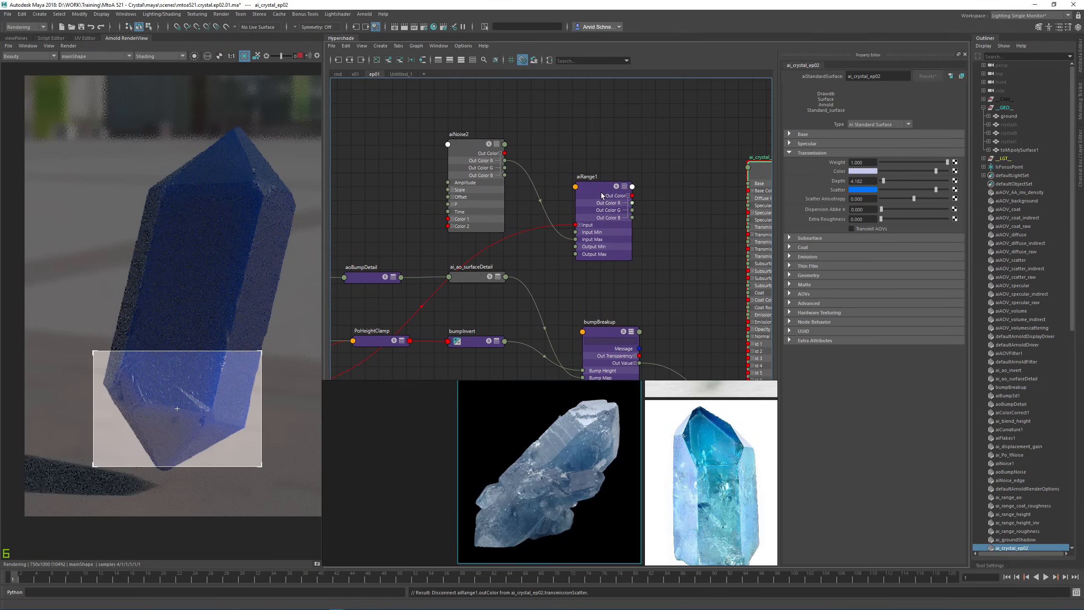
{"action": "key", "text": "Tab"}
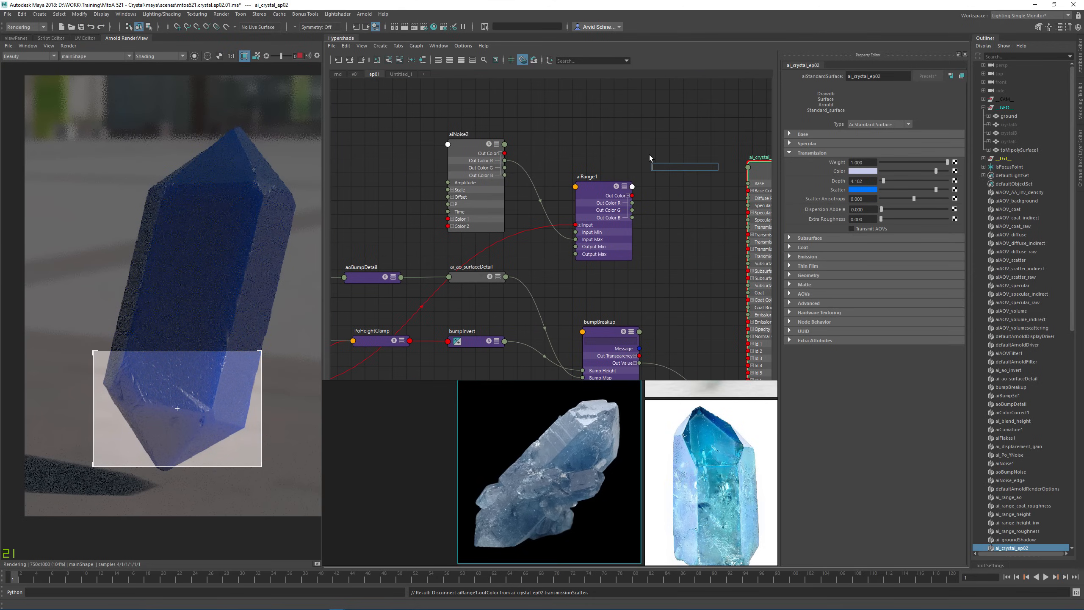
{"action": "type", "text": "aicom"}
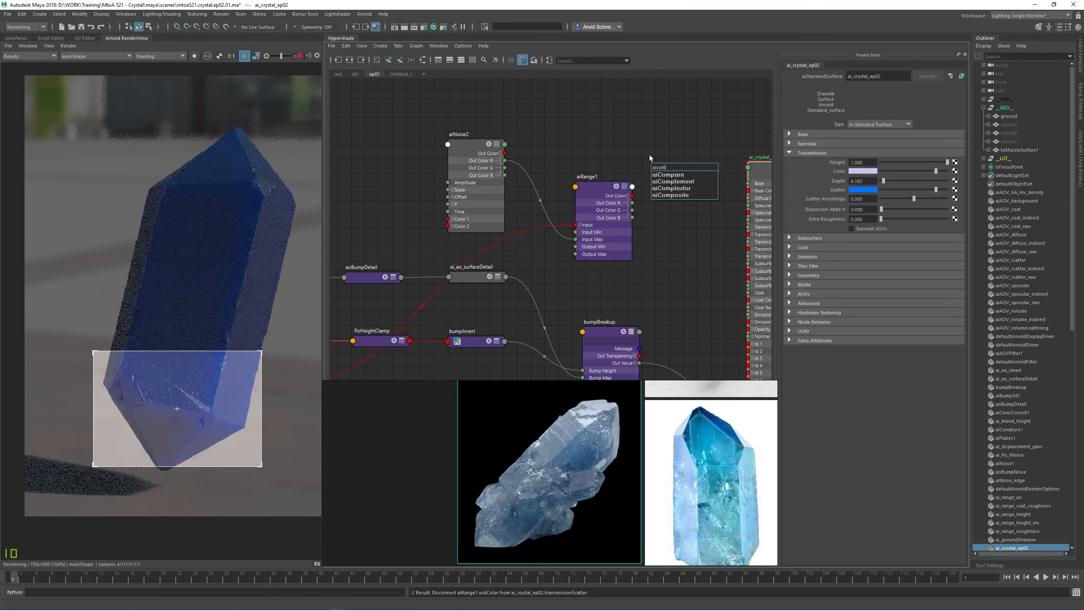
{"action": "key", "text": "Down"}
{"action": "key", "text": "Down"}
{"action": "key", "text": "Down"}
{"action": "key", "text": "Return"}
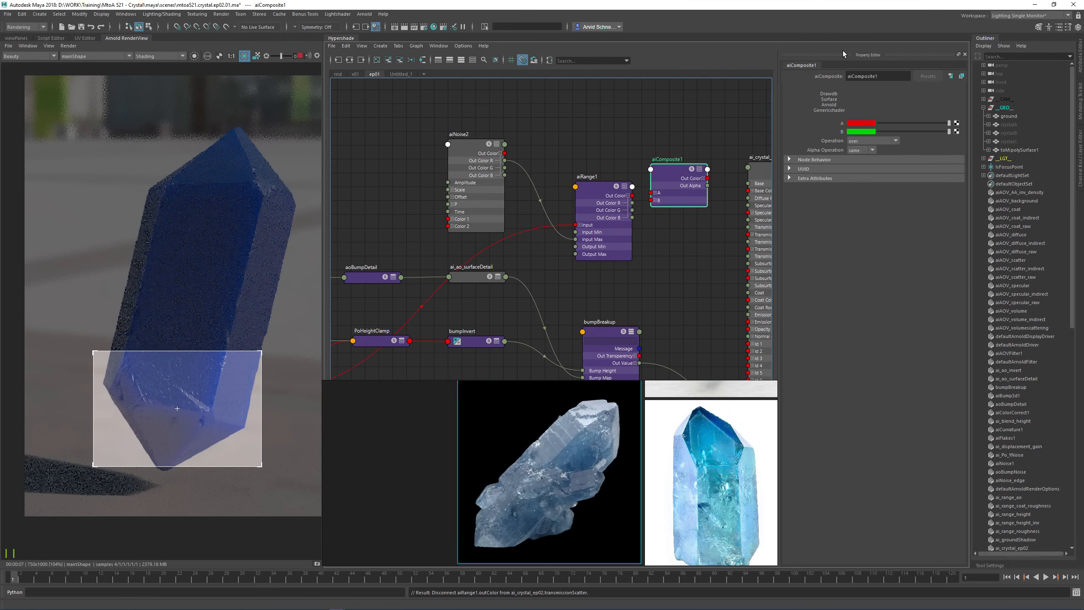
Connect aiRange1's Out Color to the composite's B input and the composite's Out Color to ai_crystal_ep02's Transmission Scatter
{"action": "left_click_drag", "start_coordinate": [633, 196], "coordinate": [651, 201]}
{"action": "middle_click_drag", "start_coordinate": [684, 207], "coordinate": [619, 222], "text": "alt"}
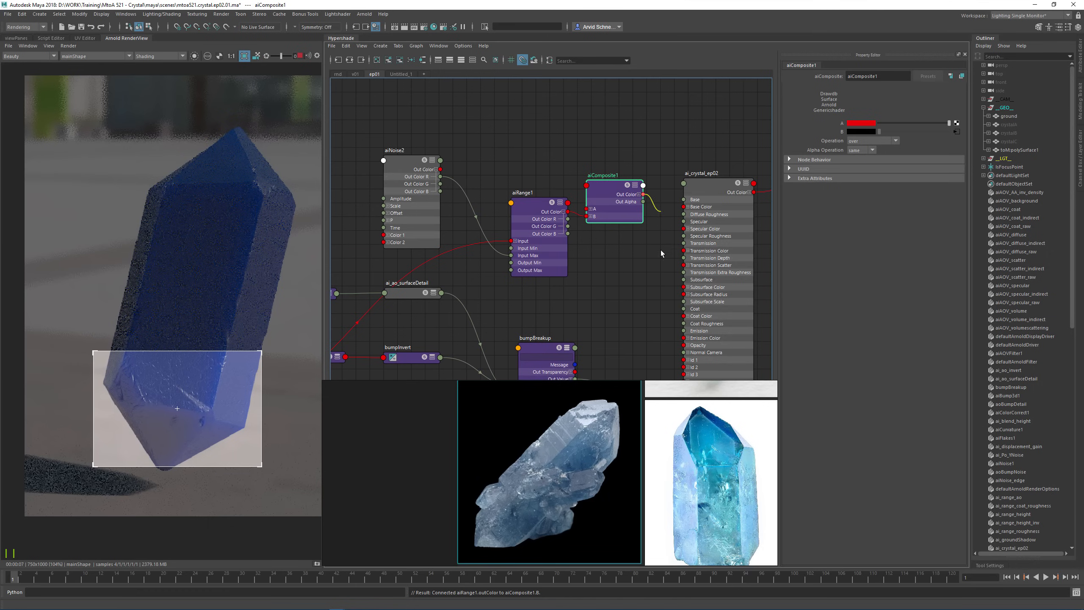
{"action": "left_click_drag", "start_coordinate": [661, 254], "coordinate": [684, 265]}
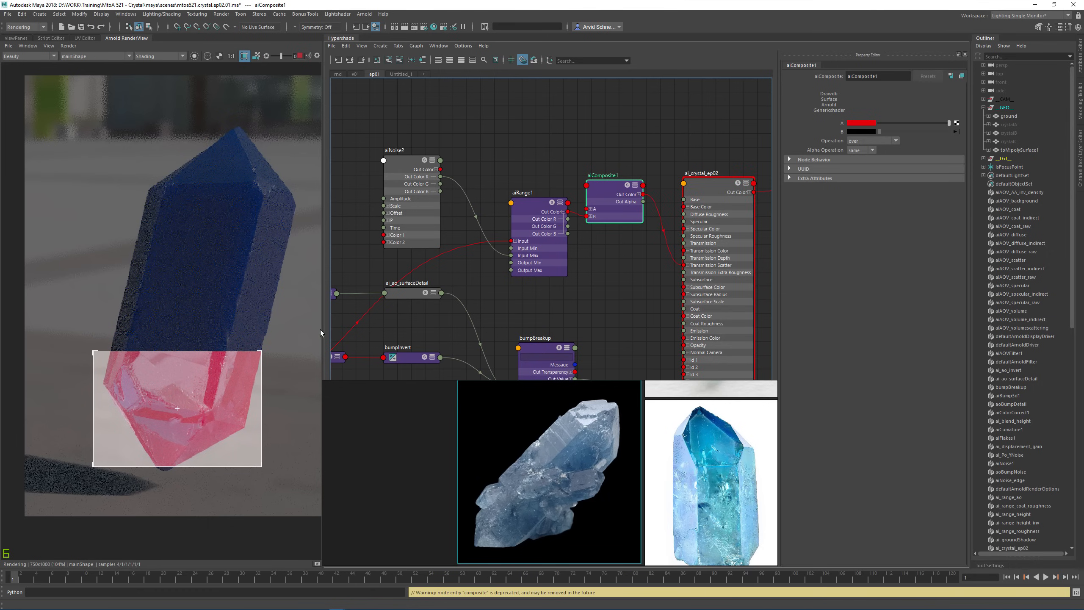
Render the full frame and set aiComposite1's Operation to multiply
{"action": "left_click", "coordinate": [536, 201]}
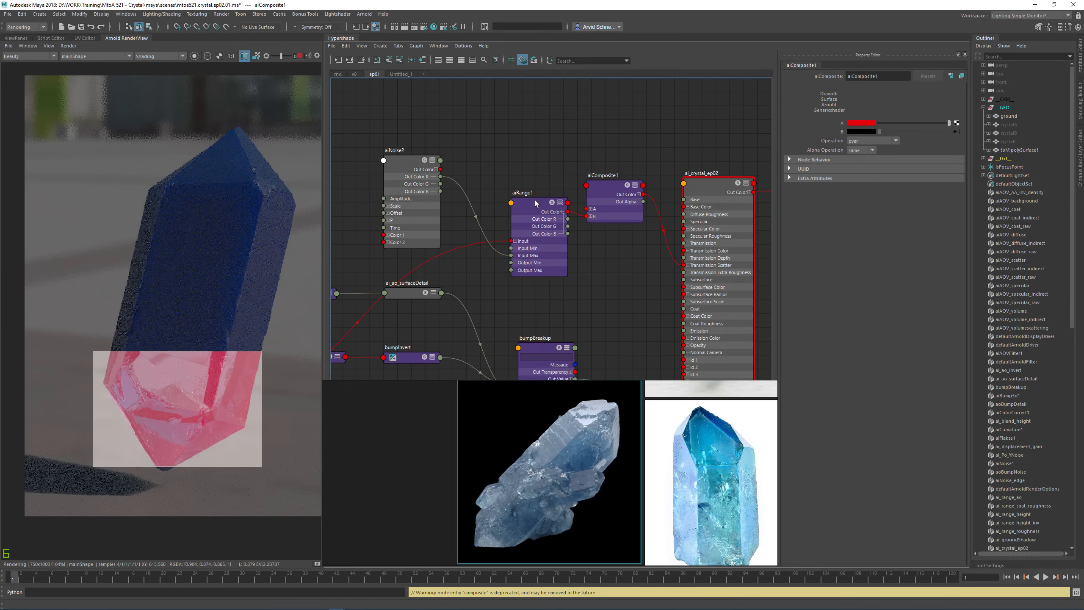
{"action": "left_click", "coordinate": [601, 191]}
{"action": "left_click", "coordinate": [199, 311]}
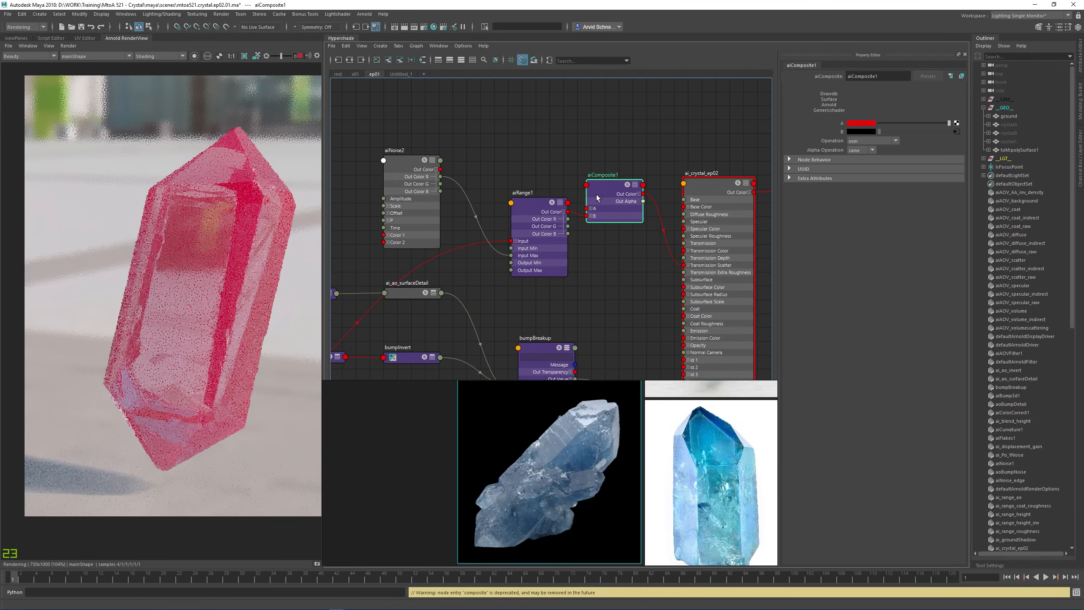
{"action": "left_click", "coordinate": [870, 141]}
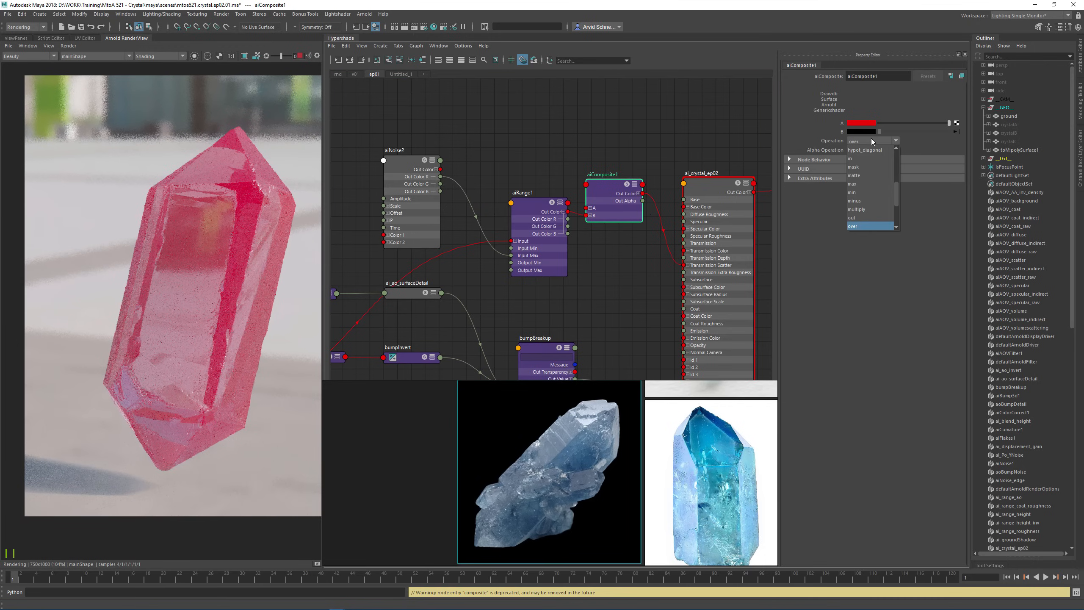
{"action": "left_click", "coordinate": [866, 208]}
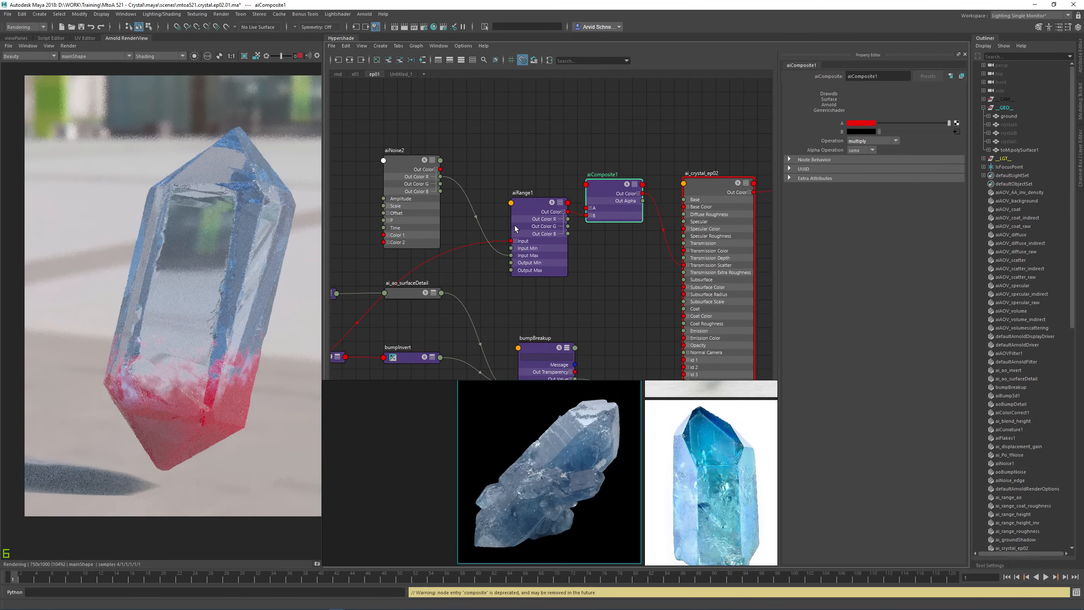
Darken aiComposite1's color A slightly and change its hue from red to blue
{"action": "left_click", "coordinate": [535, 209]}
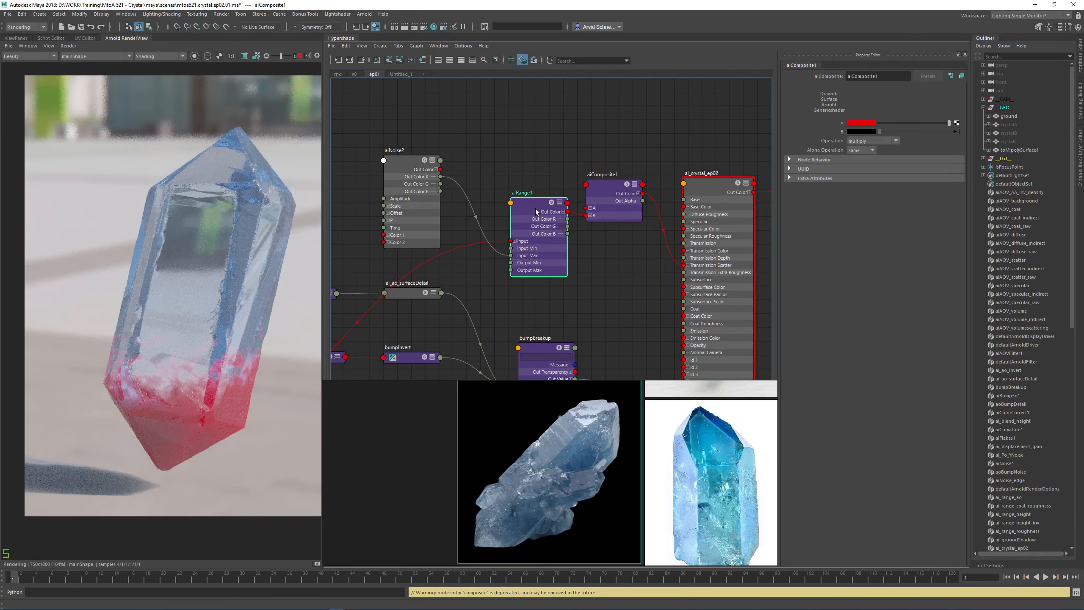
{"action": "left_click", "coordinate": [609, 187]}
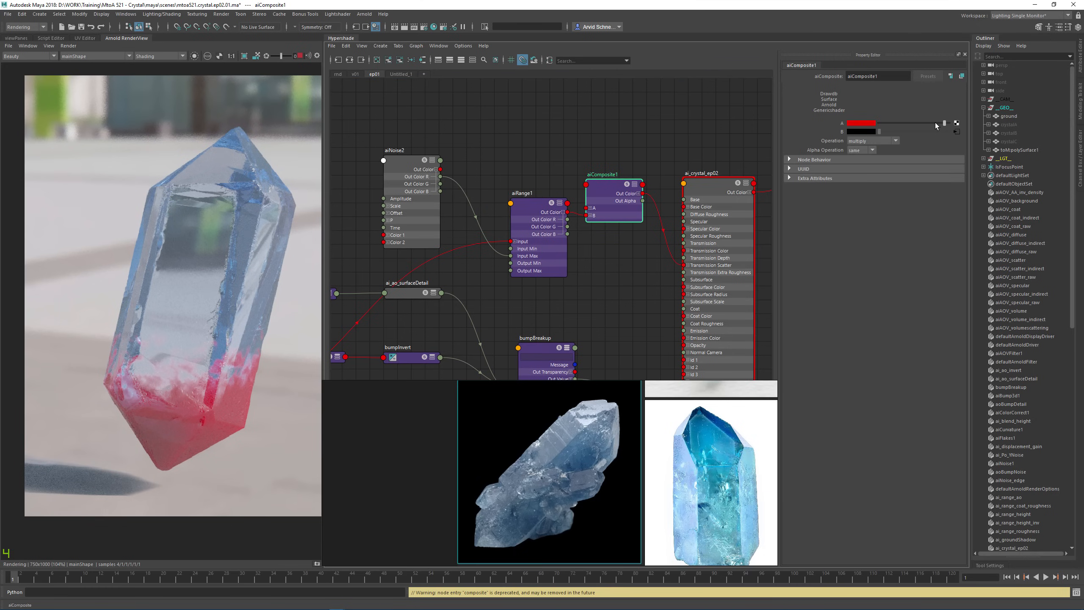
{"action": "mouse_move", "coordinate": [923, 126]}
{"action": "left_mouse_down"}
{"action": "mouse_move", "coordinate": [891, 128]}
{"action": "mouse_move", "coordinate": [915, 128]}
{"action": "left_mouse_up"}
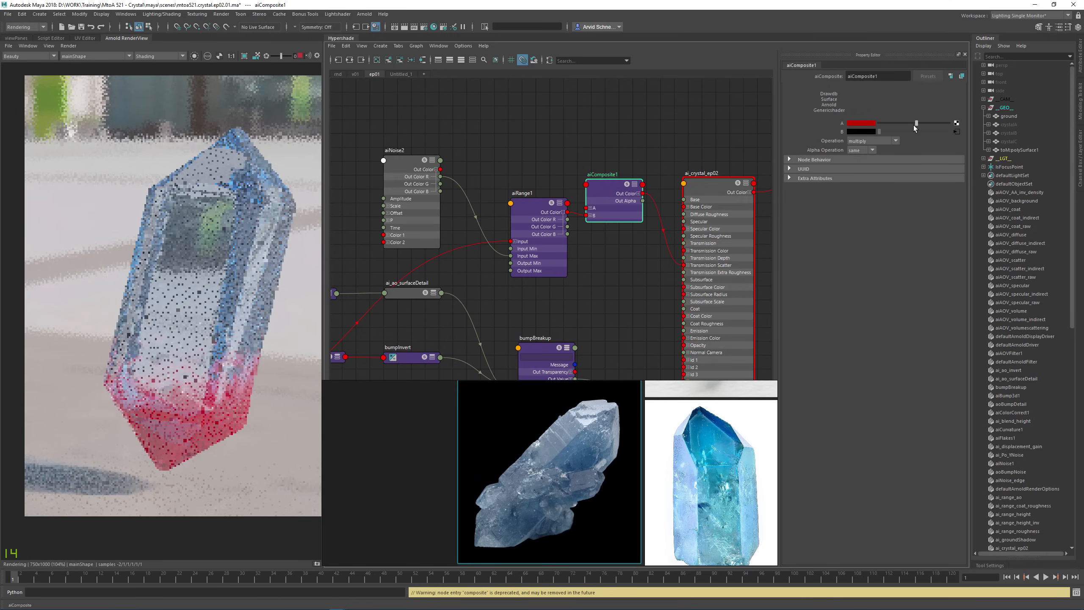
{"action": "left_click", "coordinate": [859, 125]}
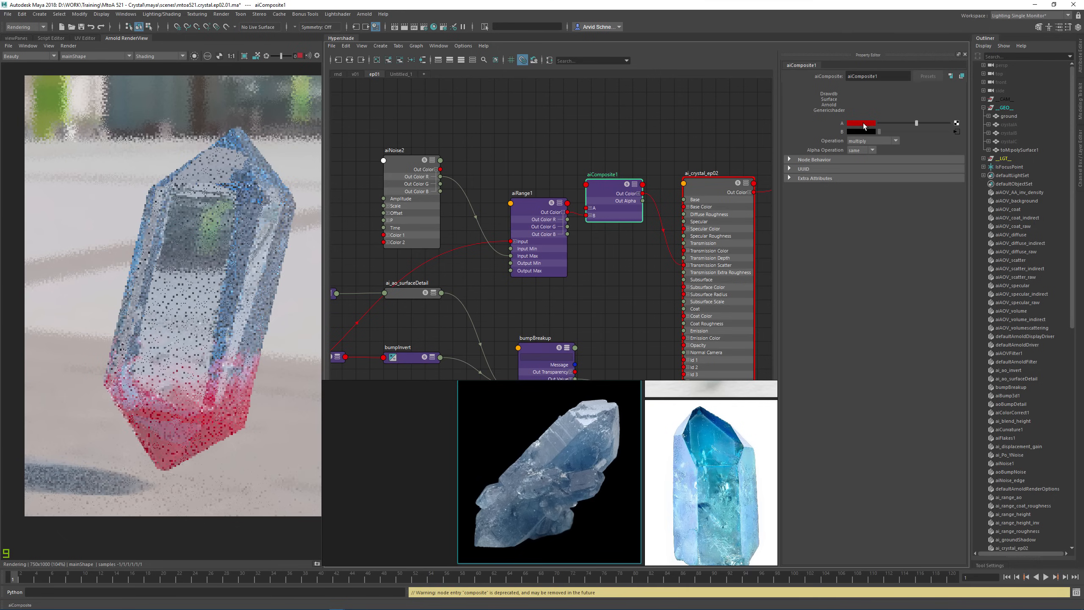
{"action": "left_click", "coordinate": [861, 128]}
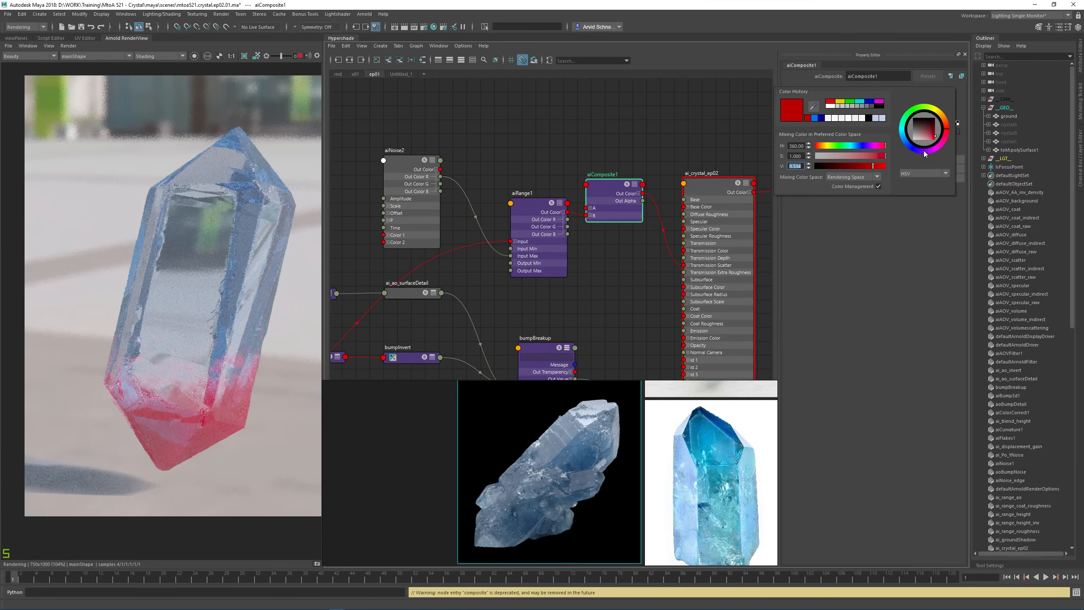
{"action": "left_click_drag", "start_coordinate": [924, 152], "coordinate": [903, 150]}
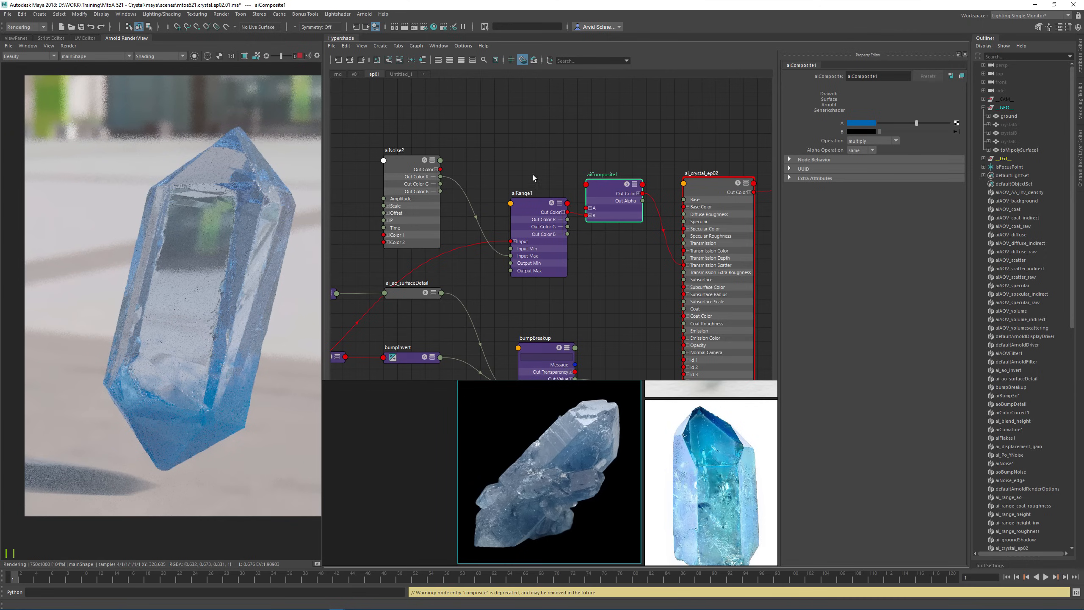
Set aiRange1's Output Min to 6.074 and Input Min to 3.252 while region-rendering the crystal's base, and save the scene
{"action": "middle_click_drag", "start_coordinate": [589, 159], "coordinate": [638, 148], "text": "alt"}
{"action": "left_click", "coordinate": [579, 196]}
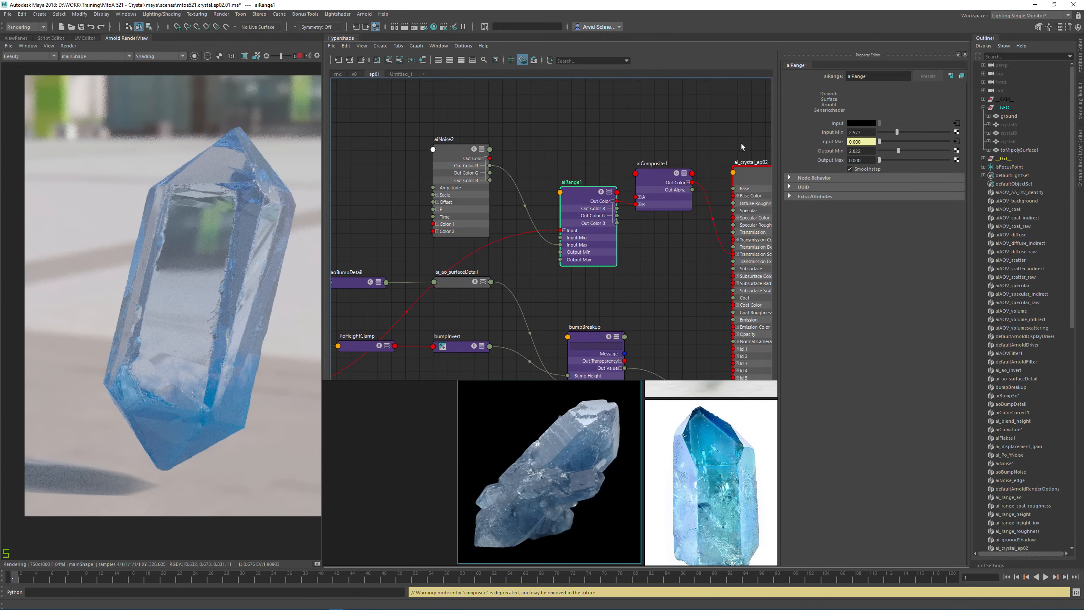
{"action": "left_click_drag", "start_coordinate": [901, 151], "coordinate": [927, 150]}
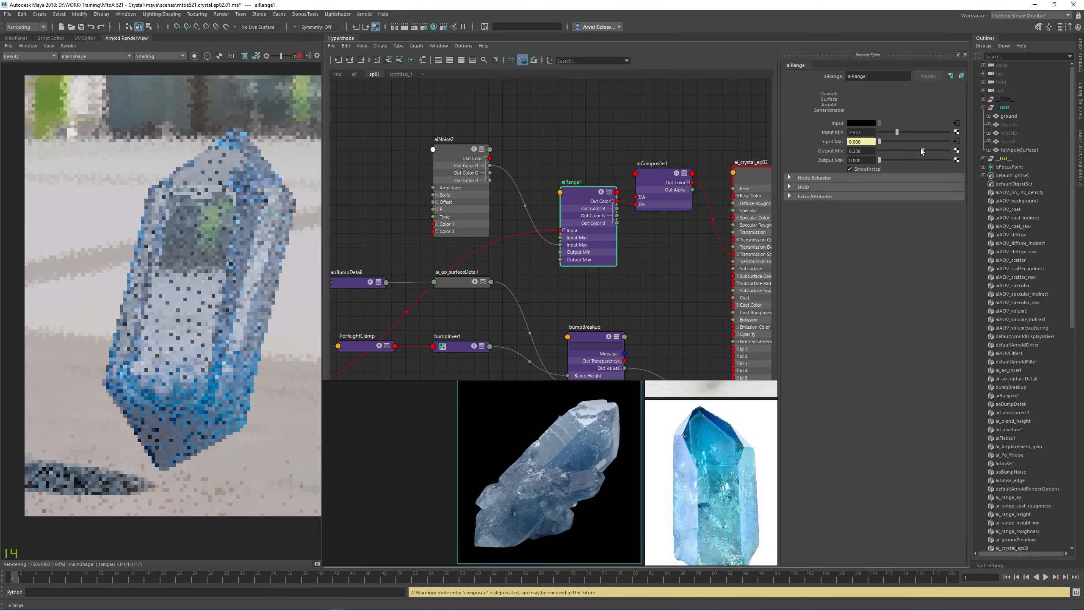
{"action": "left_click_drag", "start_coordinate": [91, 330], "coordinate": [278, 470]}
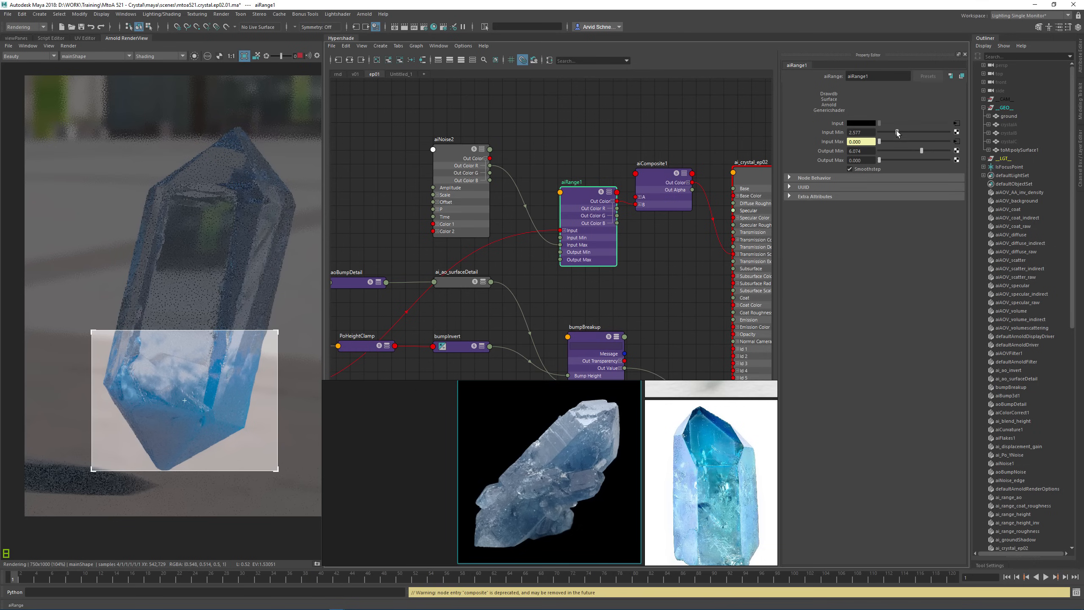
{"action": "left_click_drag", "start_coordinate": [904, 135], "coordinate": [901, 135]}
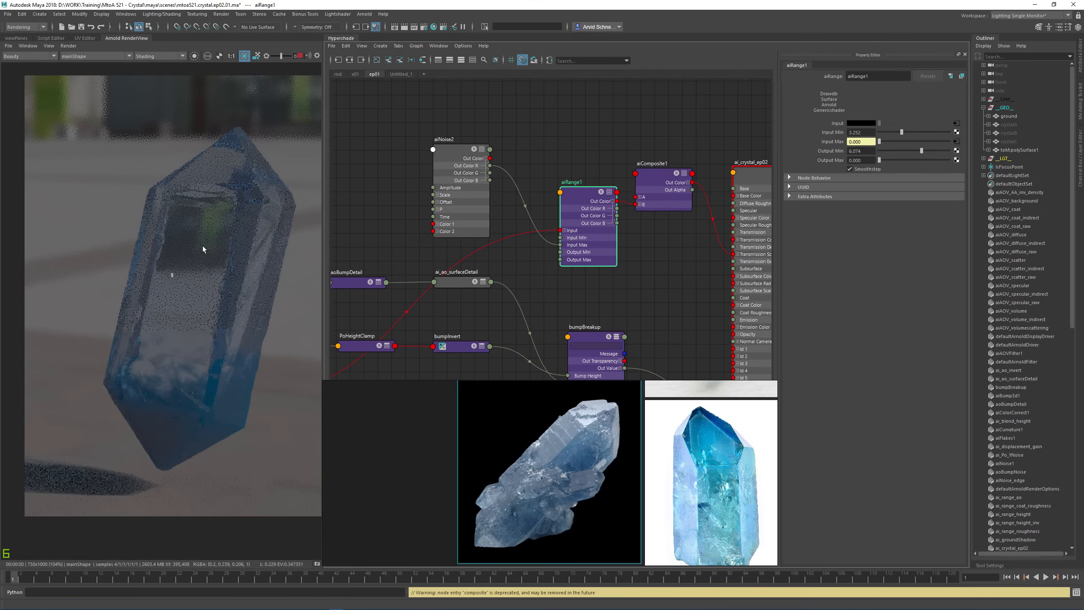
{"action": "left_click", "coordinate": [81, 27]}
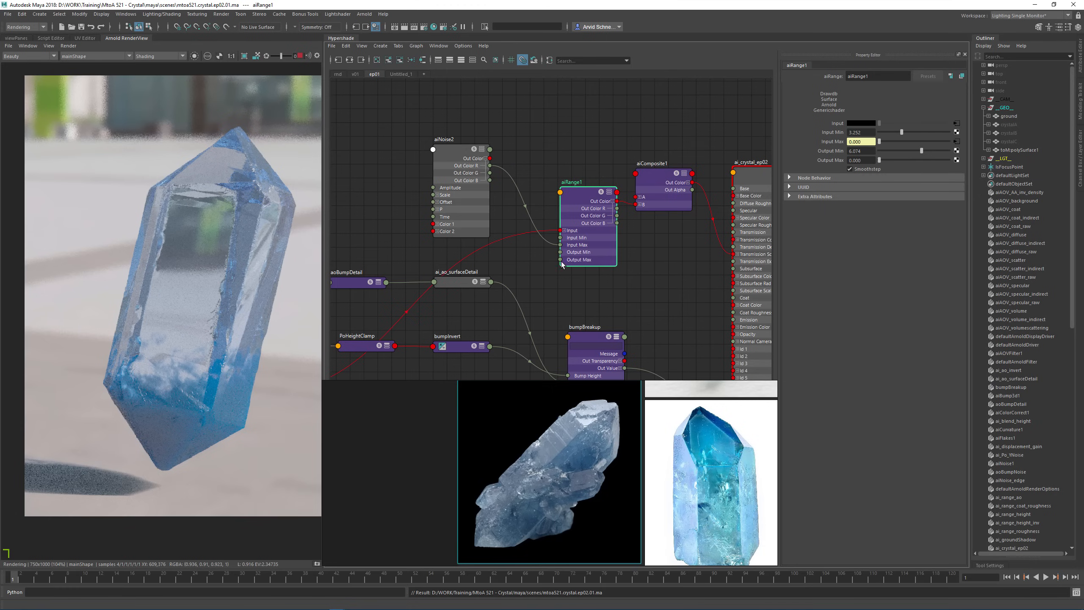
Set ai_crystal_ep02's transmission Dispersion Abbe to 55, the Diamond value
{"action": "scroll", "coordinate": [585, 301], "scroll_direction": "down", "scroll_amount": 2}
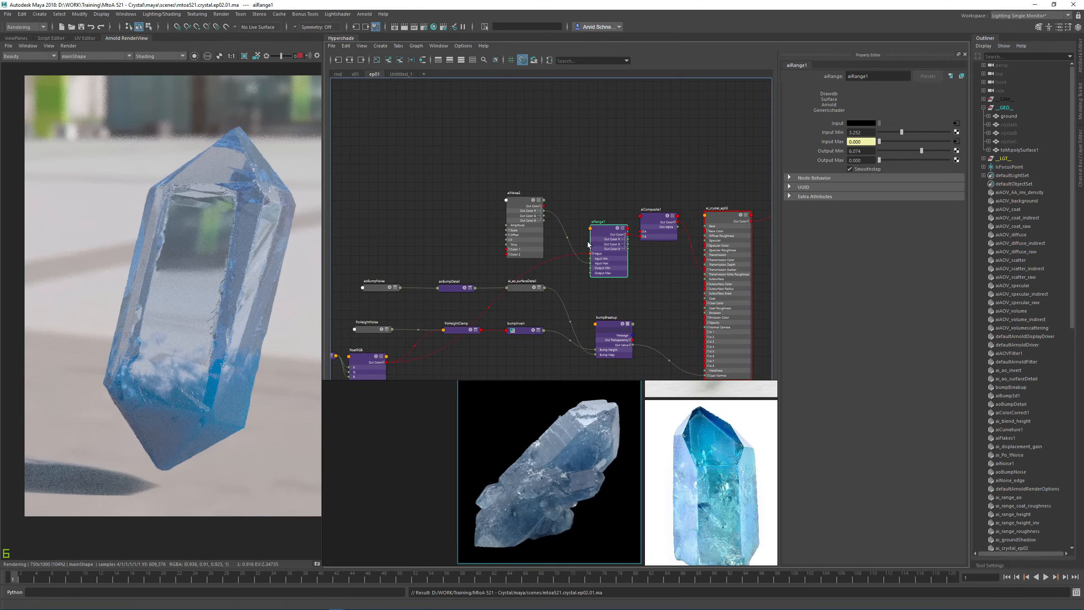
{"action": "middle_click_drag", "start_coordinate": [597, 266], "coordinate": [566, 239], "text": "alt"}
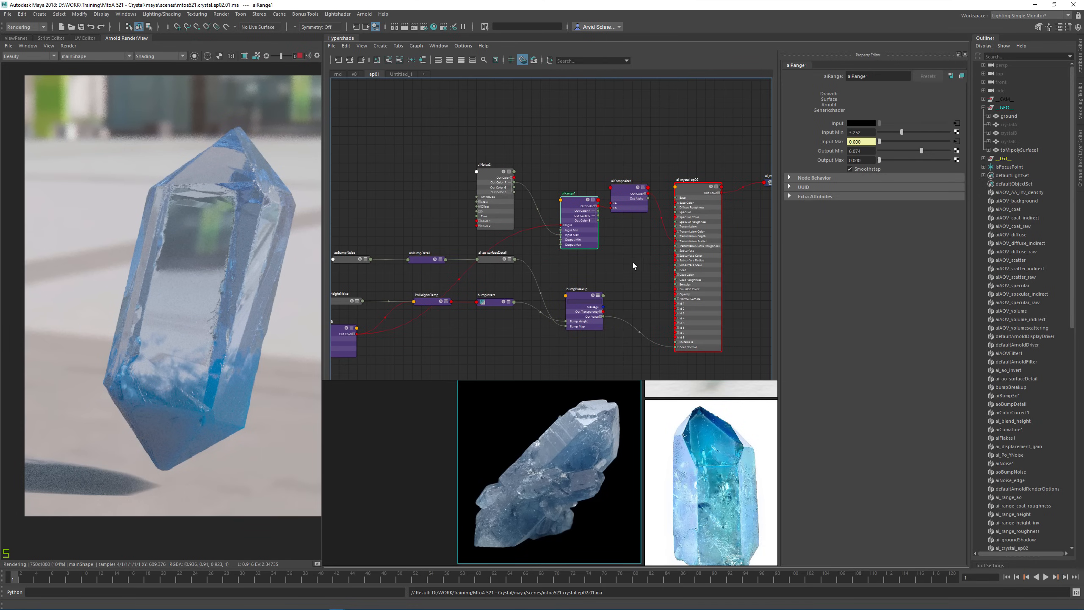
{"action": "scroll", "coordinate": [611, 257], "scroll_direction": "up", "scroll_amount": 2}
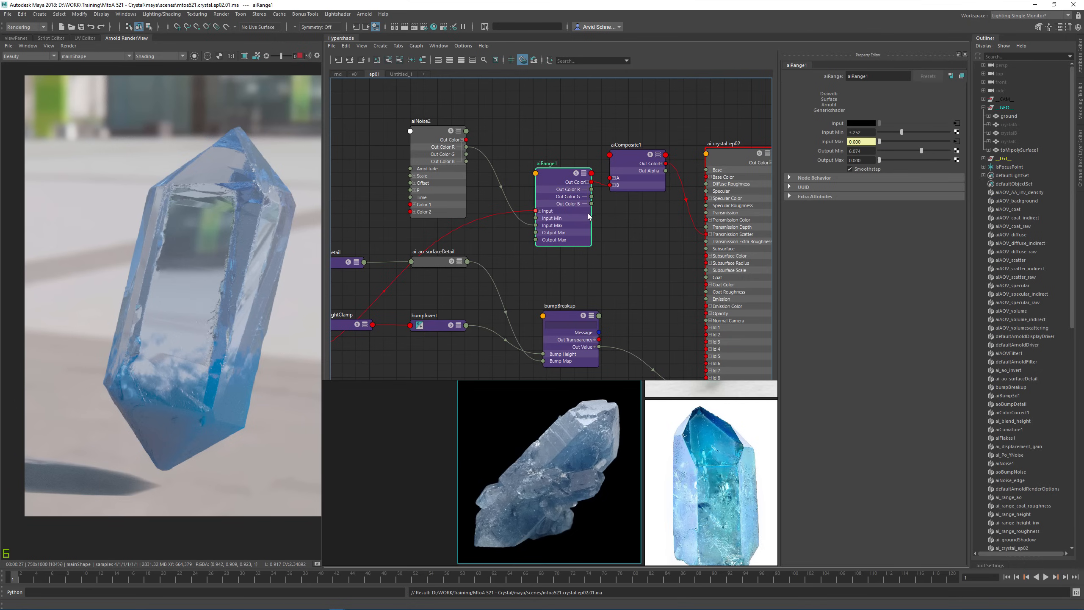
{"action": "middle_click_drag", "start_coordinate": [617, 256], "coordinate": [564, 225], "text": "alt"}
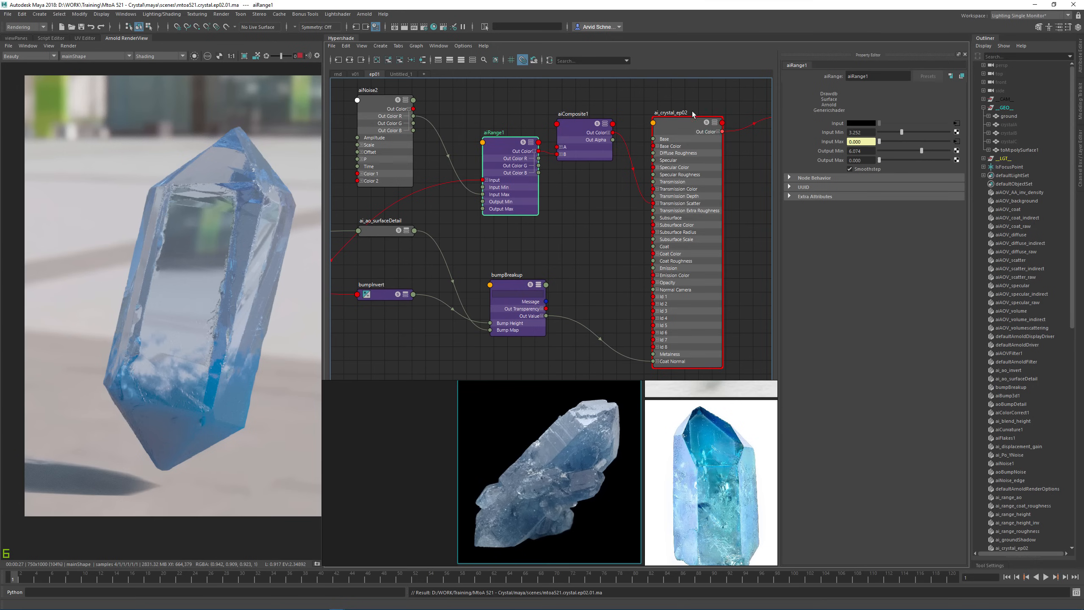
{"action": "left_click", "coordinate": [694, 141]}
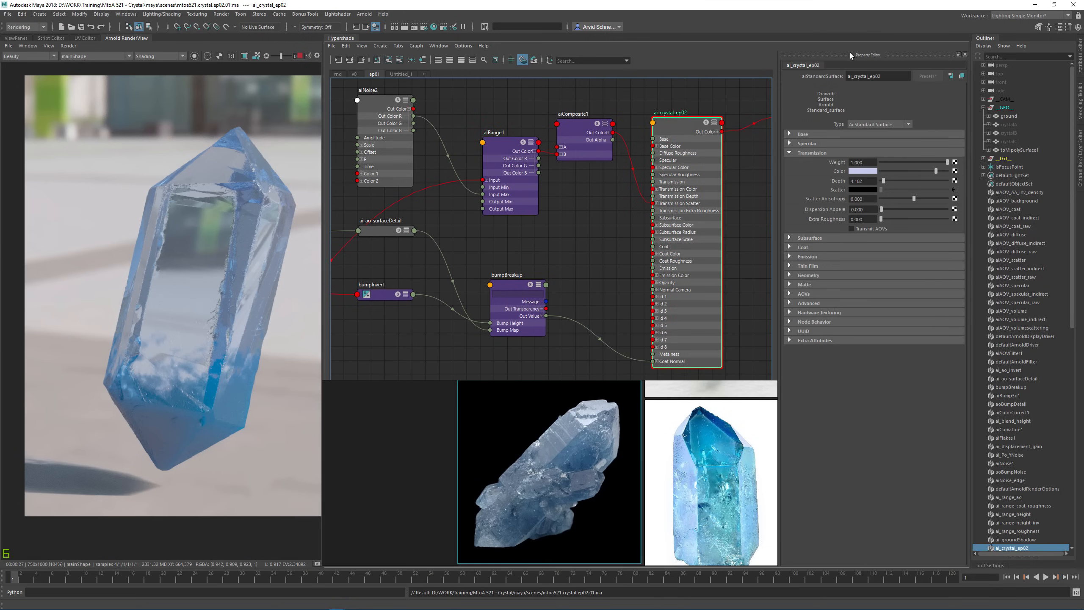
{"action": "left_click_drag", "start_coordinate": [866, 209], "coordinate": [802, 211]}
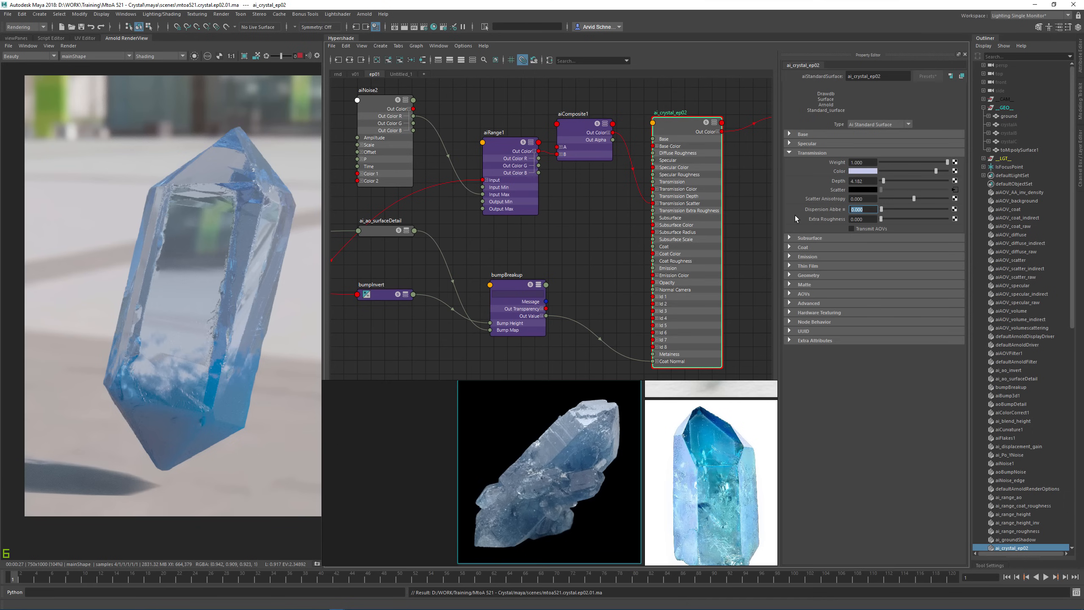
{"action": "type", "text": "55"}
{"action": "key", "text": "Return"}
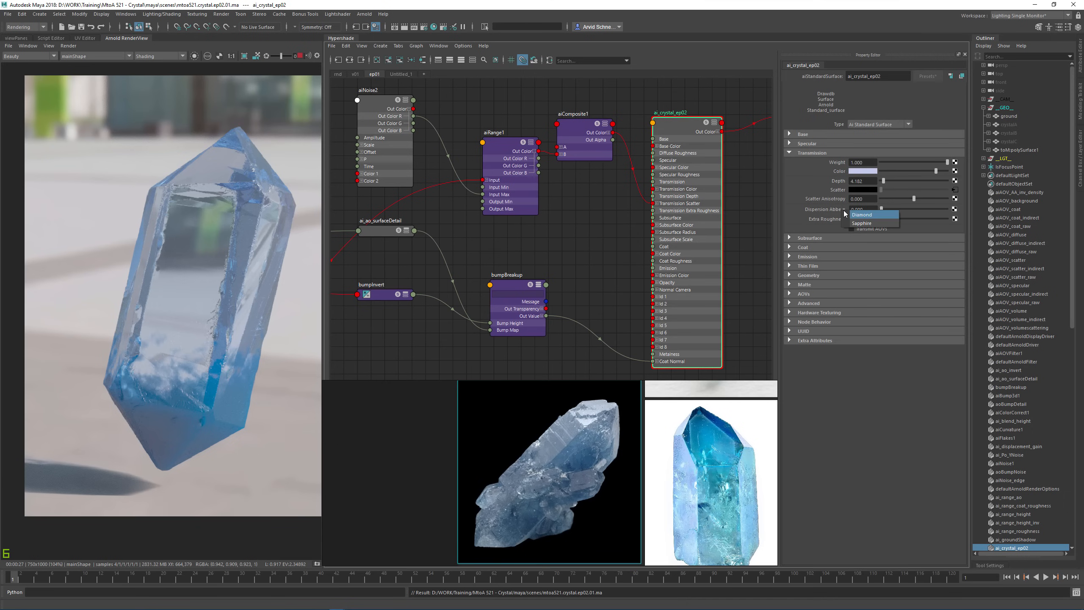
{"action": "left_click", "coordinate": [844, 209]}
{"action": "left_click", "coordinate": [857, 227]}
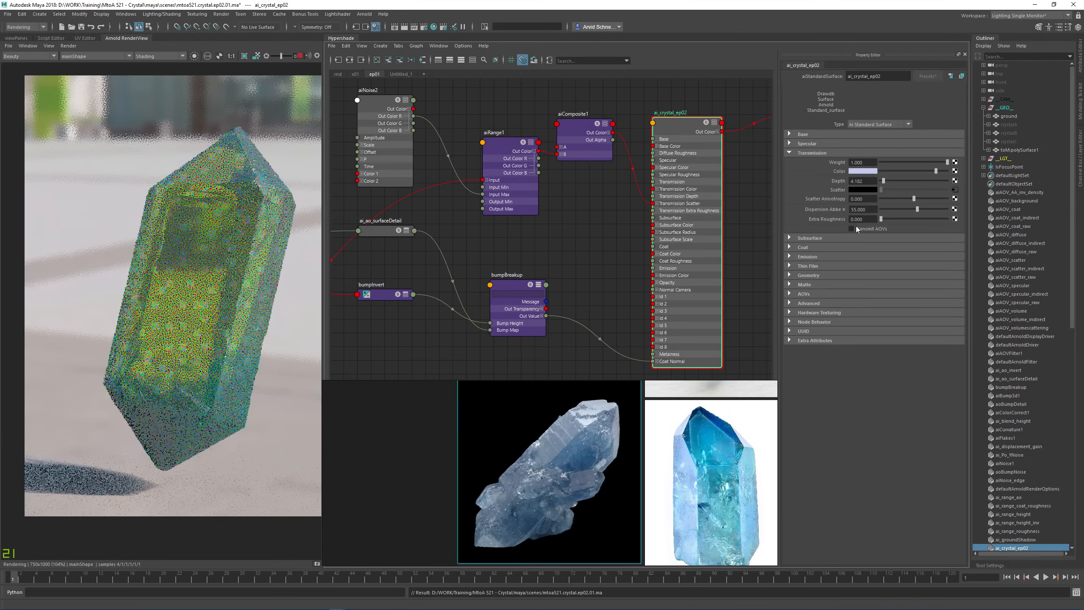
{"action": "left_click", "coordinate": [844, 209]}
{"action": "left_click", "coordinate": [853, 215]}
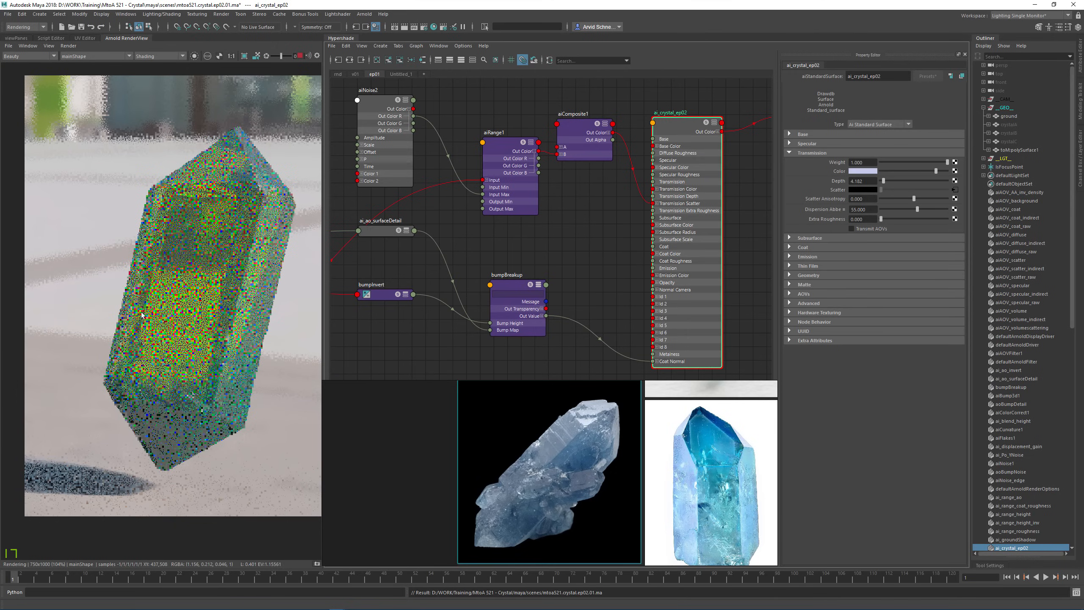
Check the dispersion in small render regions on the crystal's lower tip and upper facet, and return to full-frame rendering
{"action": "left_click_drag", "start_coordinate": [88, 320], "coordinate": [199, 454]}
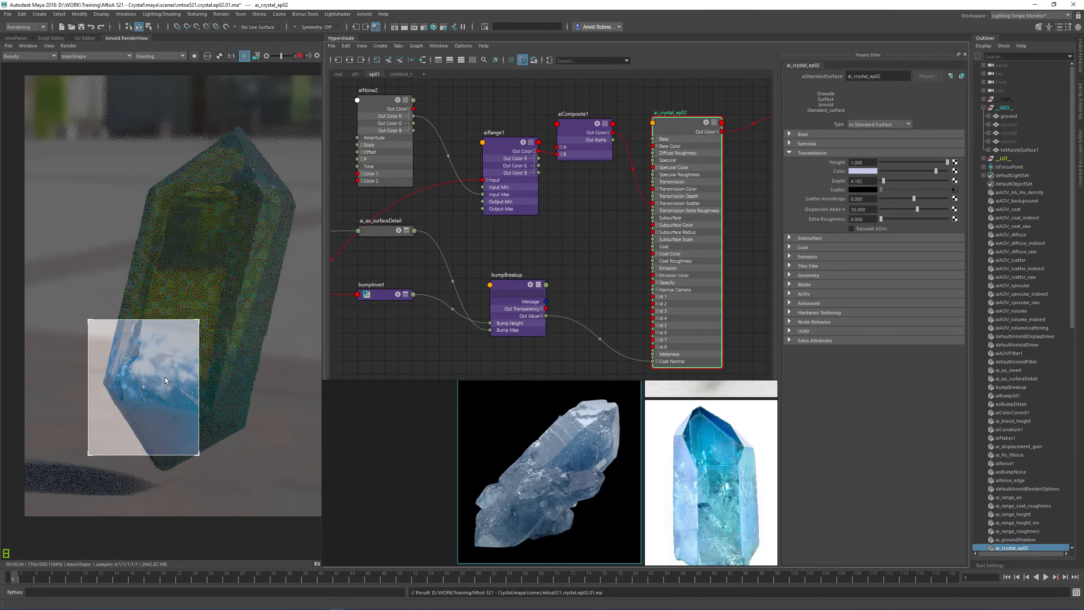
{"action": "left_click_drag", "start_coordinate": [299, 170], "coordinate": [210, 254]}
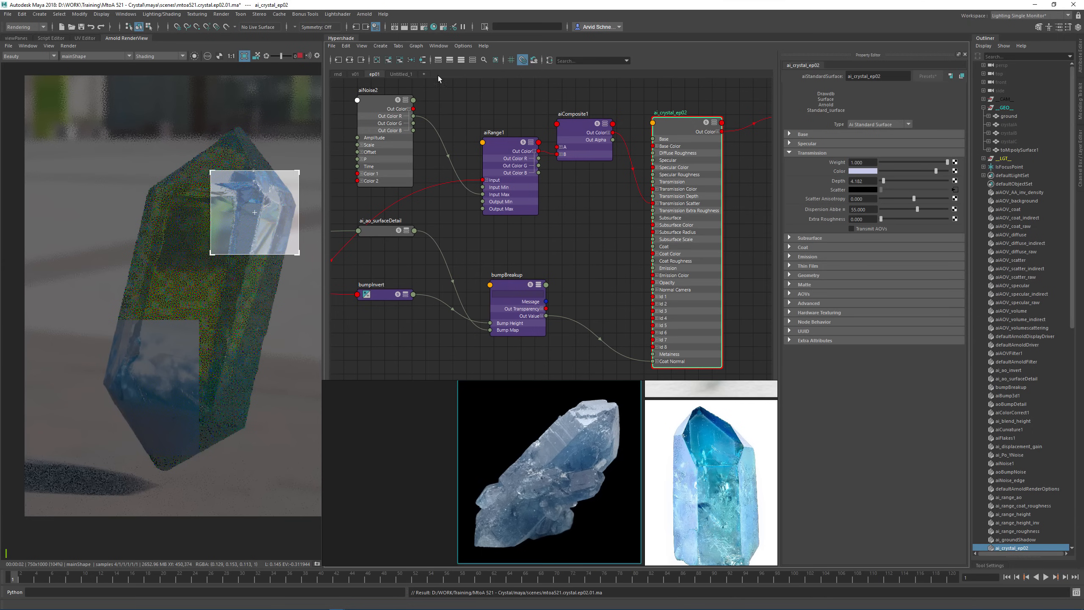
{"action": "left_click", "coordinate": [244, 56]}
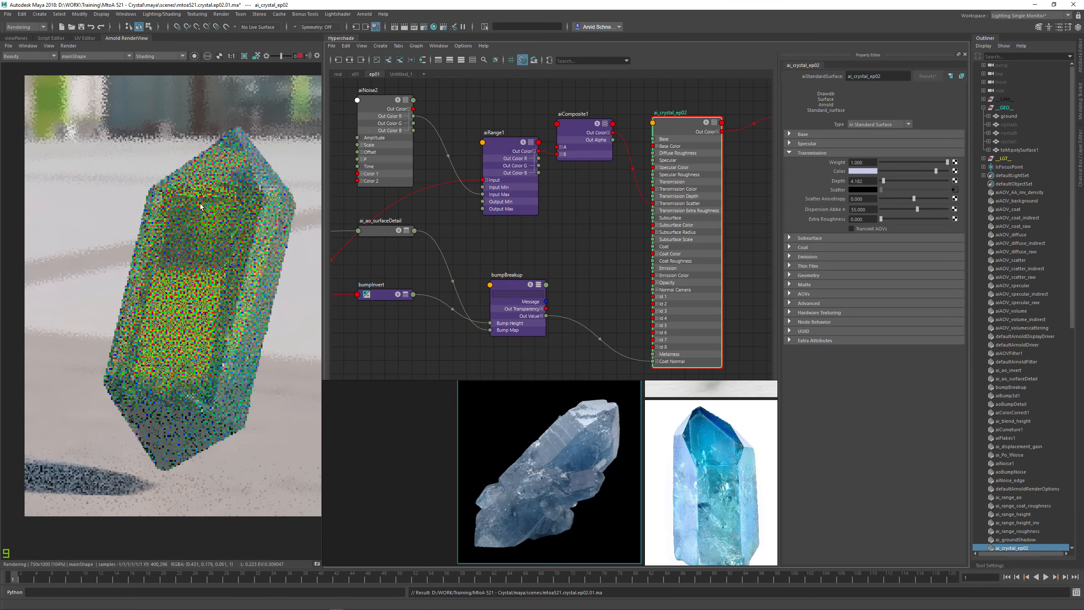
Open the crystal's Dispersion Abbe value for editing
{"action": "left_click_drag", "start_coordinate": [907, 210], "coordinate": [327, 220]}
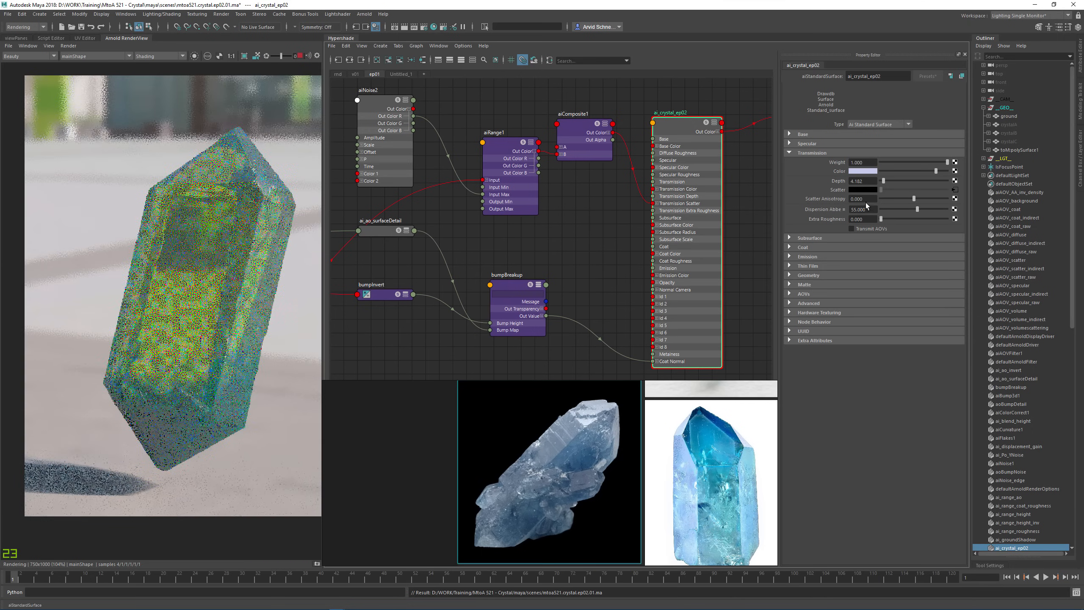